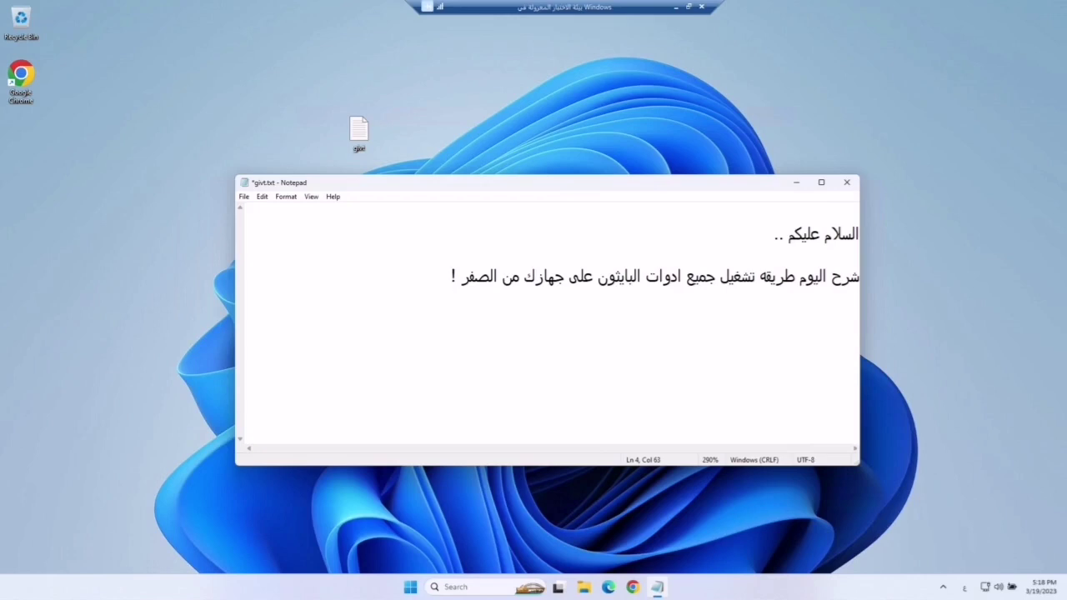
# - Add the line "اولا سنحتاج تثبيت بايثون عن طريق المتصفح ." below the introduction in the note
pyautogui.press('Return')
pyautogui.press('Return')
pyautogui.write('اولأ')
pyautogui.write(' سنحتاج تثبيت ')
pyautogui.write('با')
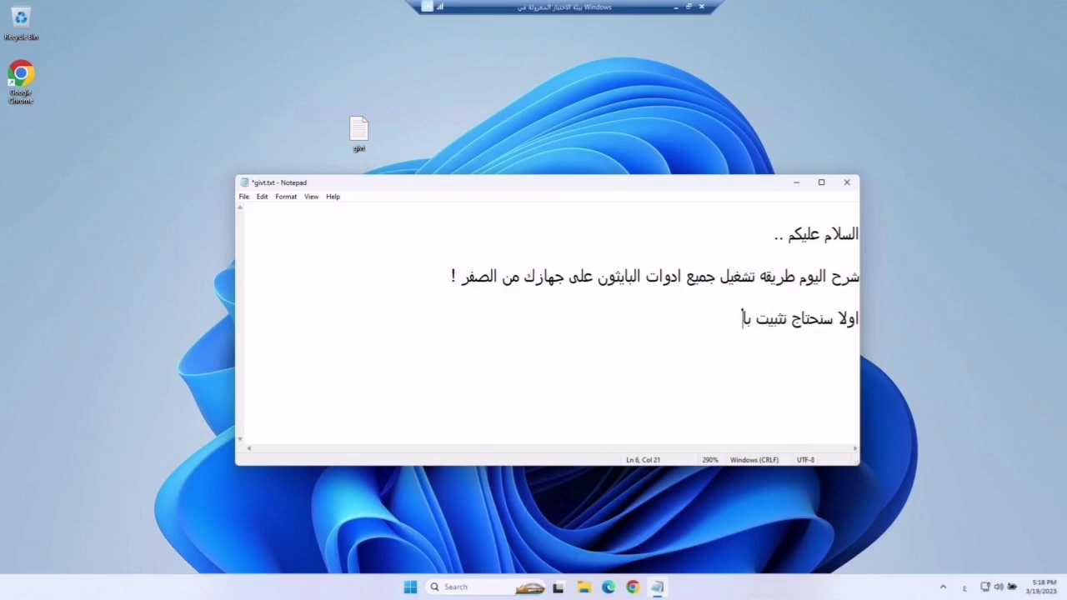
pyautogui.write('يثون عن طريق المتصفح .')
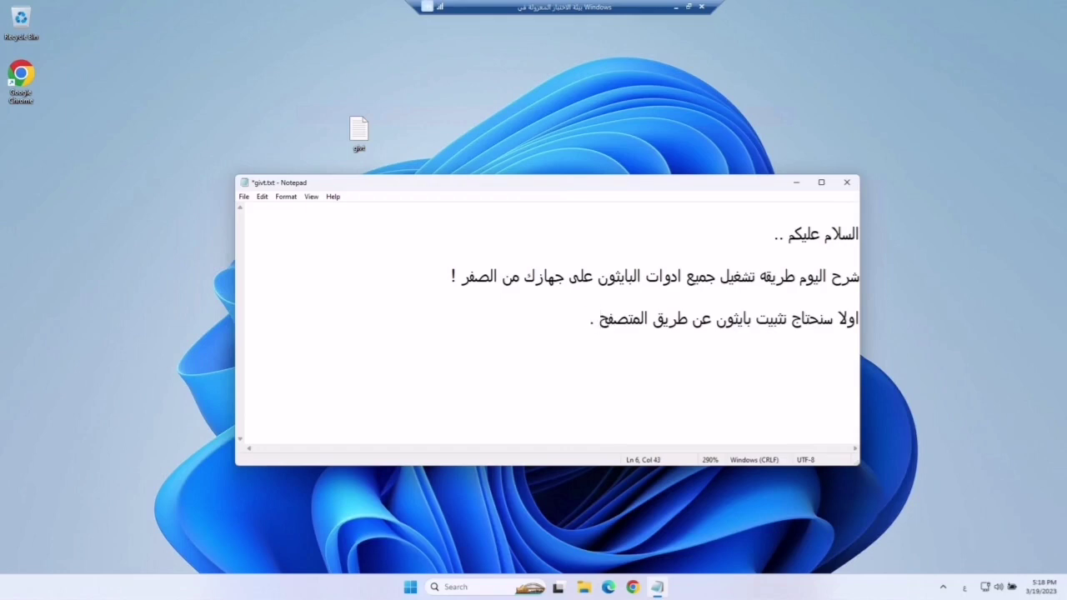
pyautogui.hotkey('shift', 'Home')
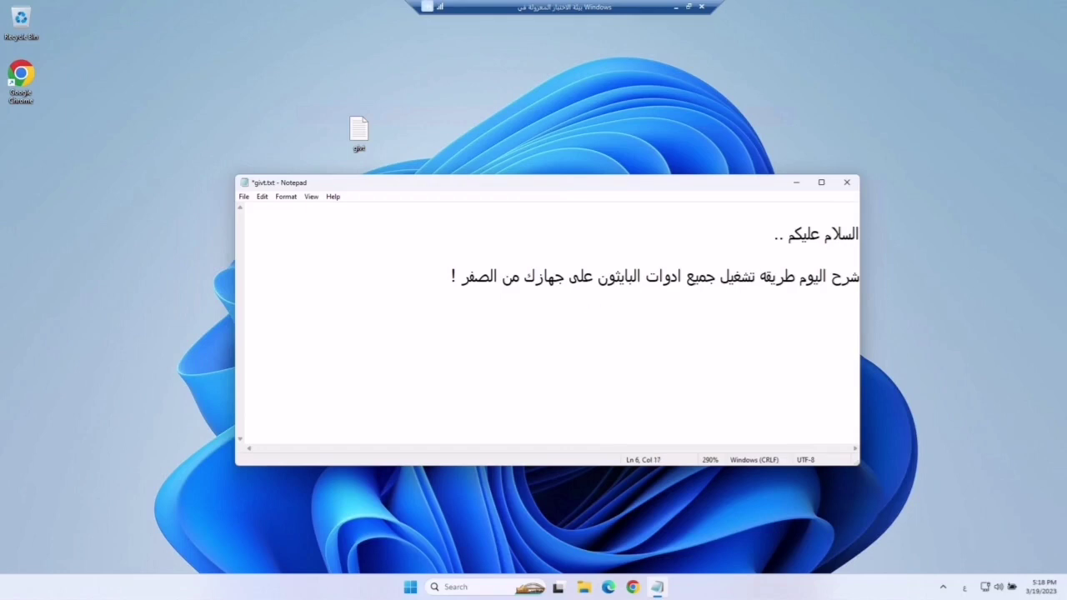
pyautogui.click(743, 318)
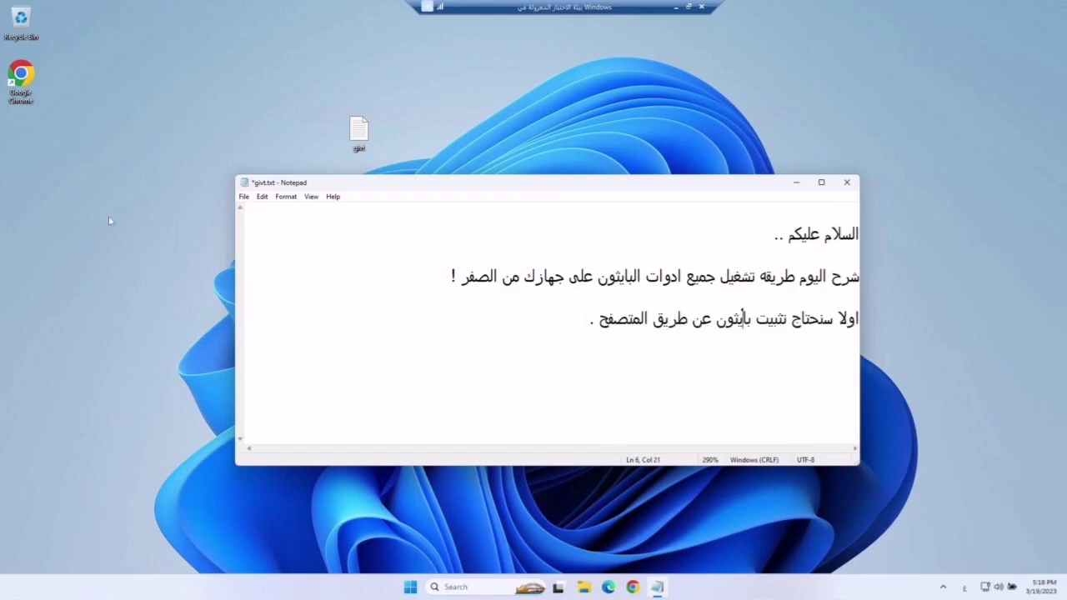
# - Open Google Chrome and reposition its window and the Notepad window so both can be seen
pyautogui.doubleClick(34, 82)
pyautogui.moveTo(298, 25); pyautogui.dragTo(299, 88)
pyautogui.moveTo(696, 193); pyautogui.dragTo(840, 204)
pyautogui.click(730, 330)
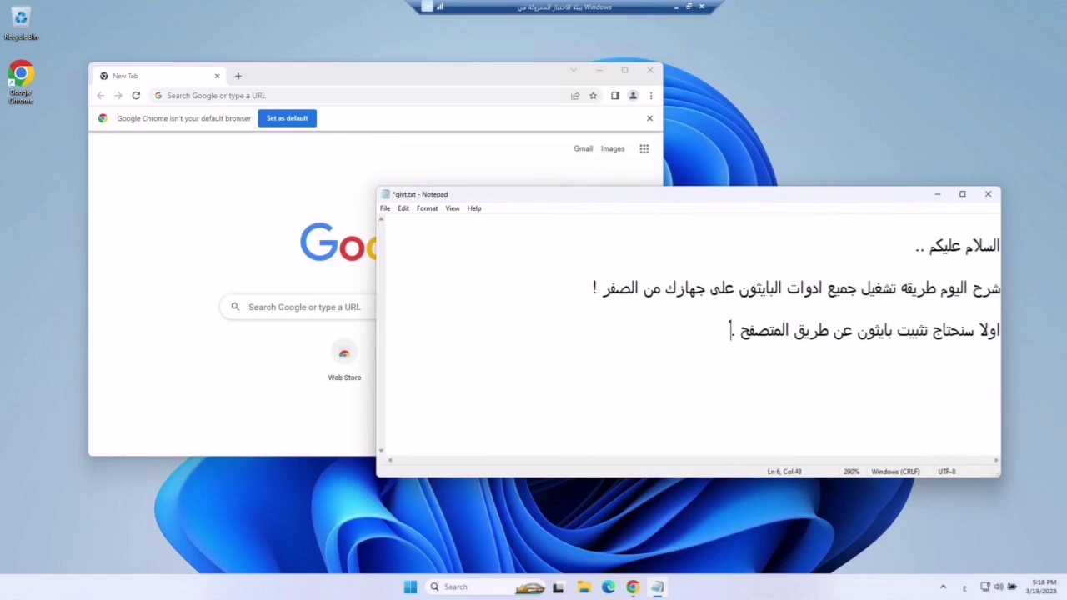
# - Search Google in Chrome for "download python", switching the keyboard language to English
pyautogui.click(384, 96)
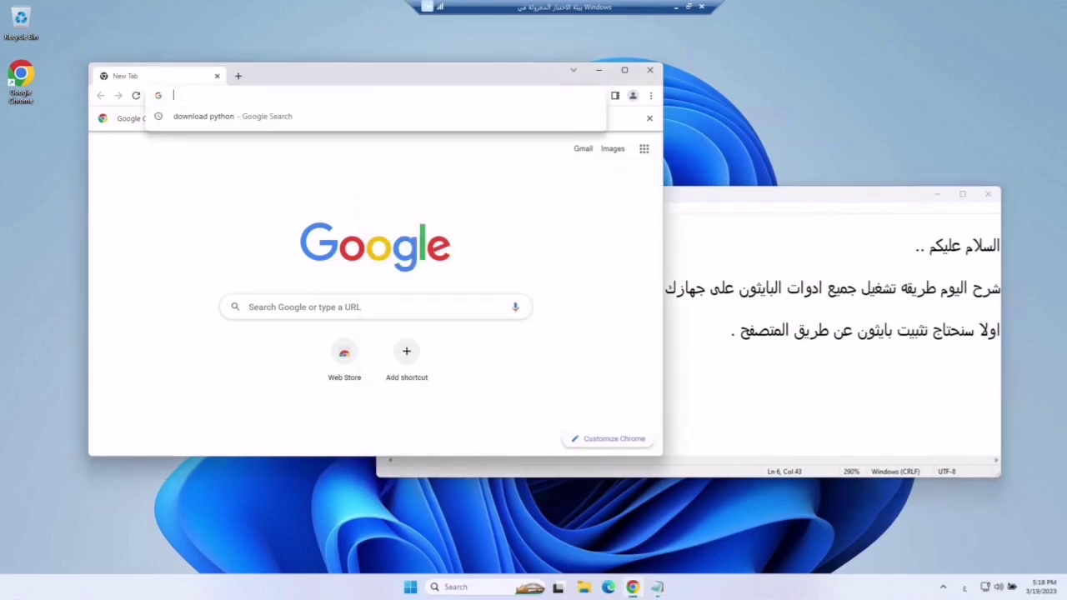
pyautogui.hotkey('alt', 'shift')
pyautogui.write('download python')
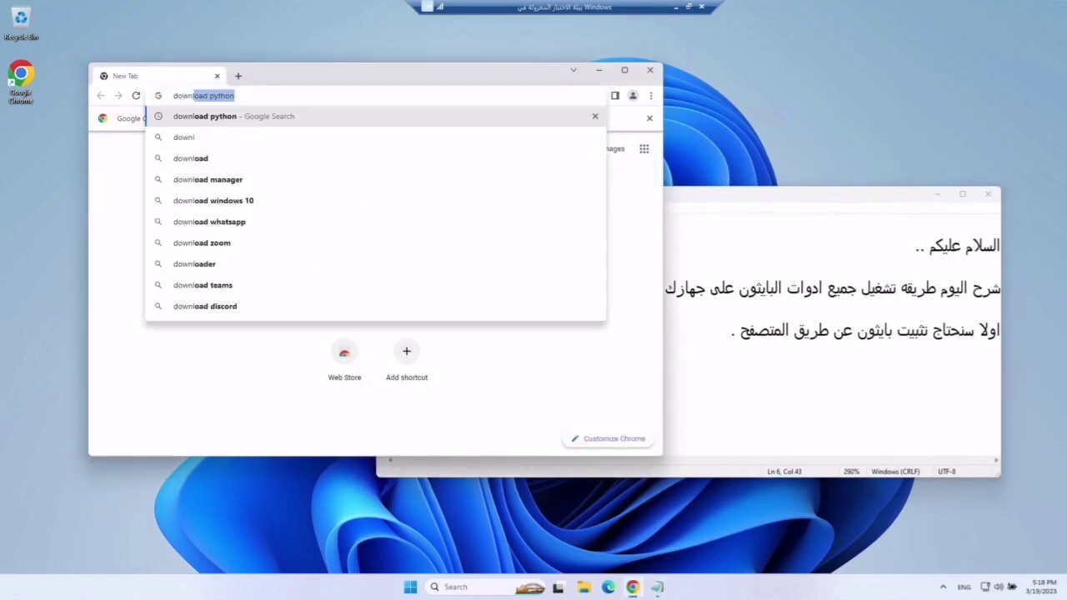
pyautogui.press('Return')
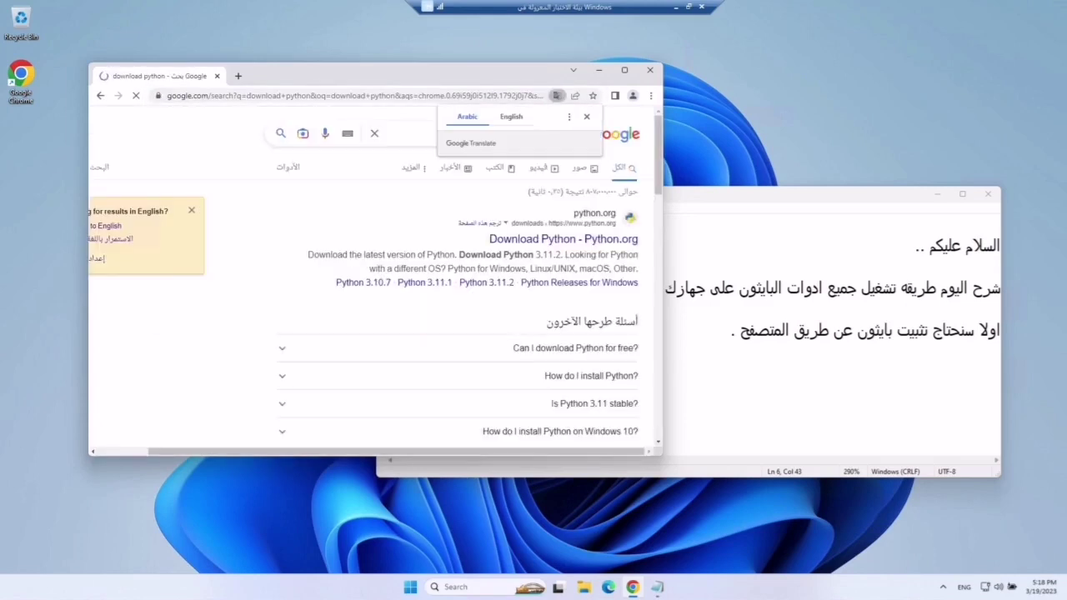
pyautogui.click(573, 232)
# - Snap the note and the Chrome search results side by side, each filling half the screen
pyautogui.click(897, 331)
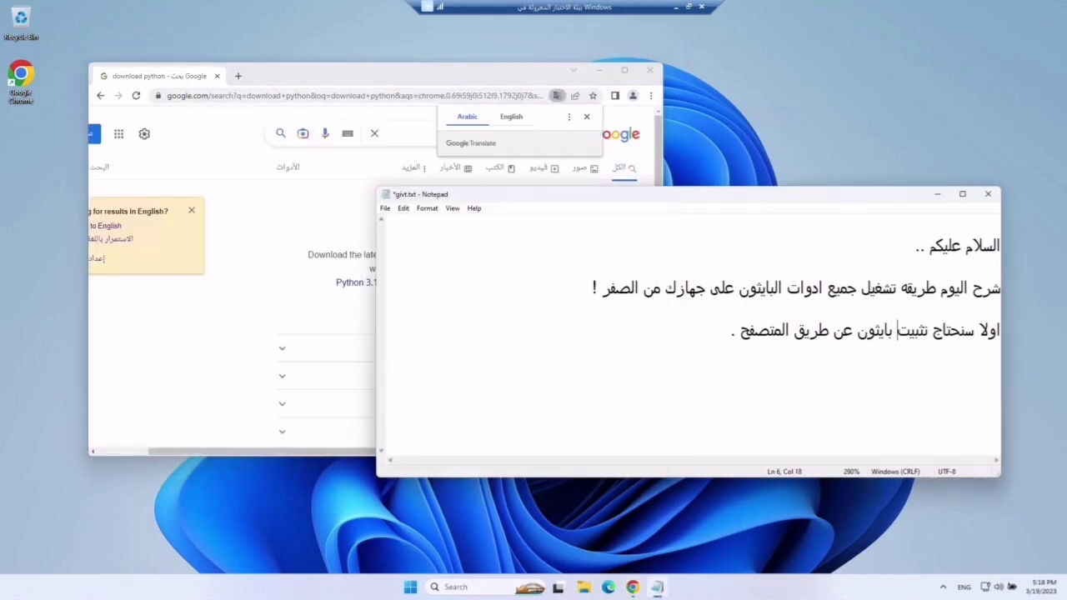
pyautogui.press('super+Left')
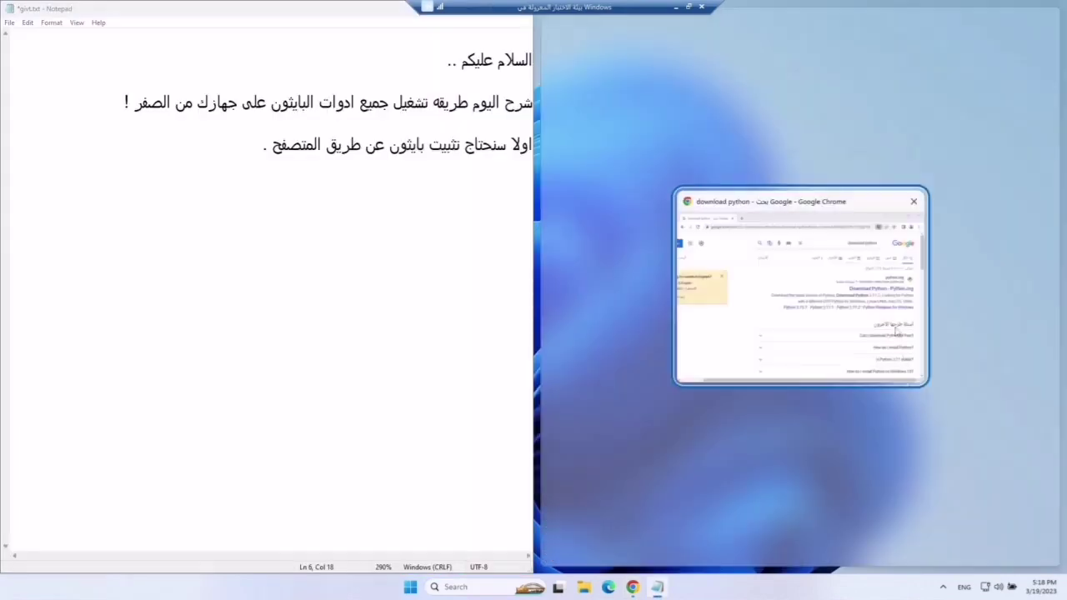
pyautogui.click(898, 331)
# - Add the line "راح يكون اول رابط" to the note and open the Download Python - Python.org search result
pyautogui.click(262, 145)
pyautogui.press('Return')
pyautogui.press('Return')
pyautogui.press('Return')
pyautogui.hotkey('alt', 'shift')
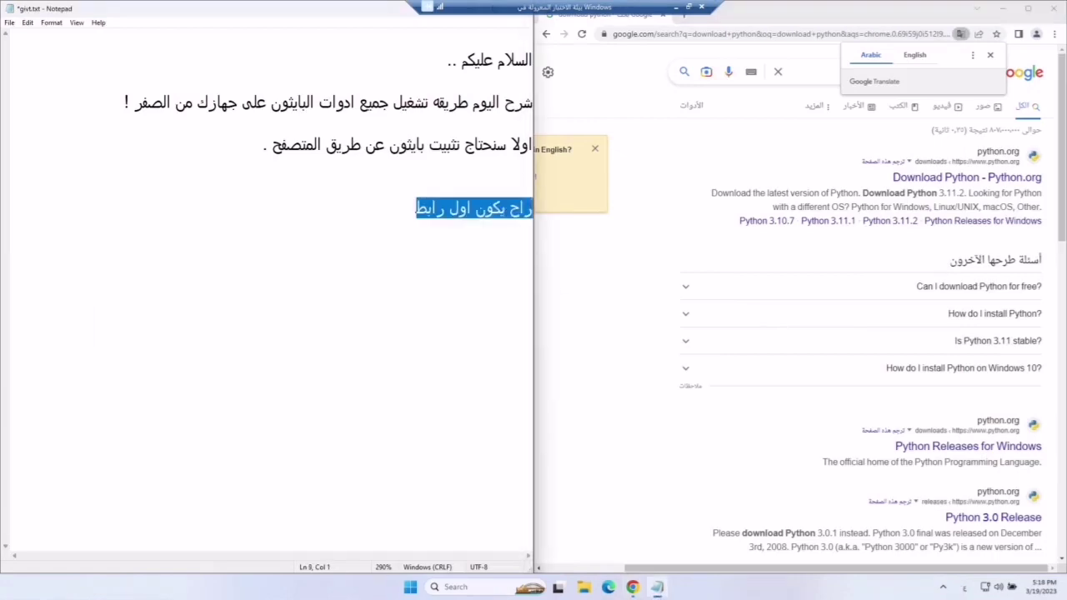
pyautogui.click(445, 207)
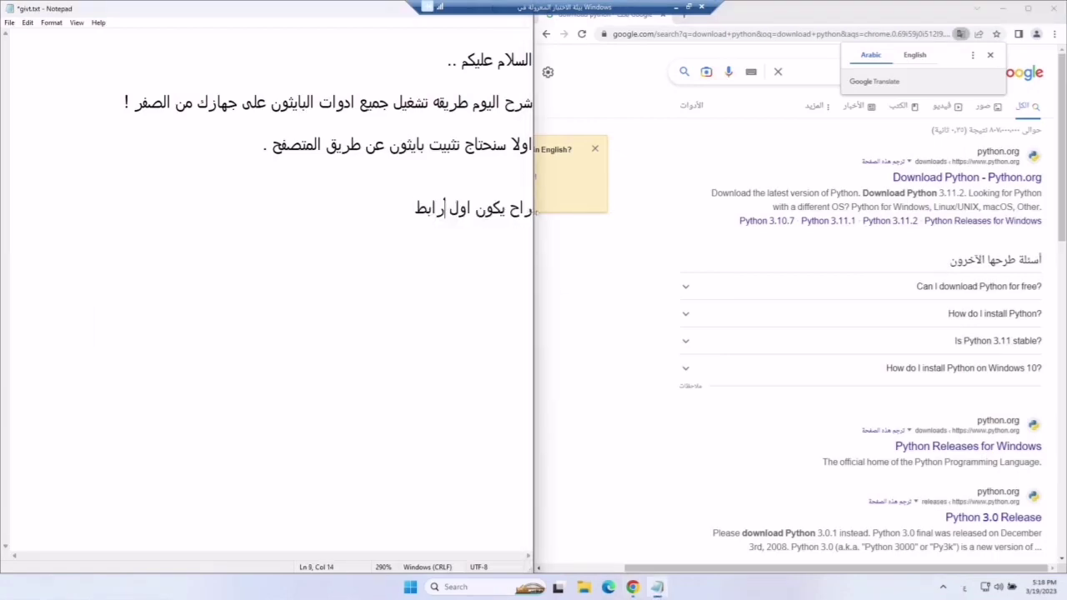
pyautogui.click(958, 179)
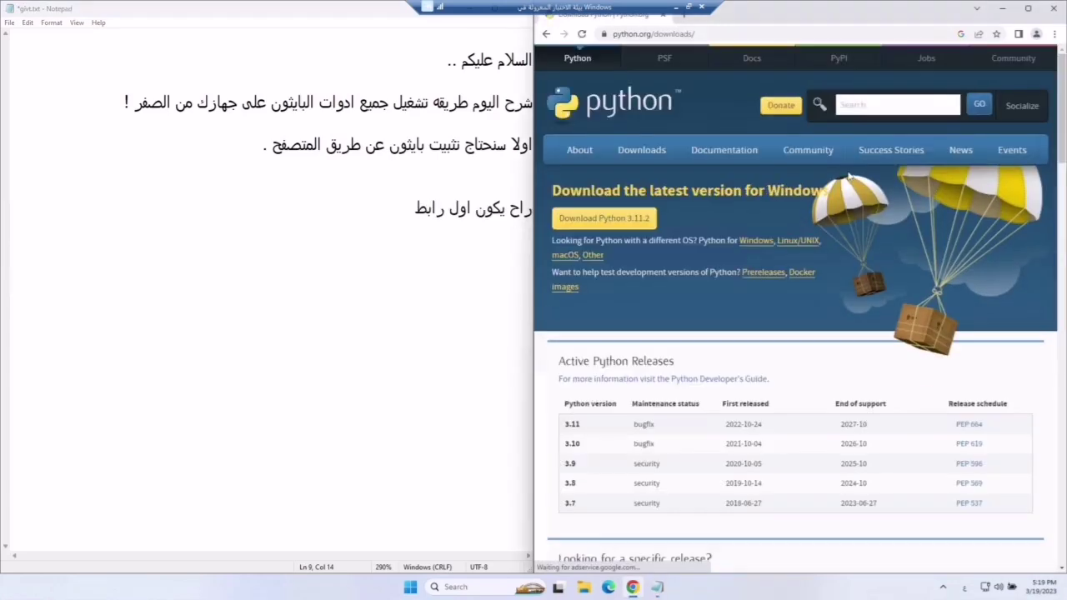
# - Add the line "نجي على الازرار هنا" below the first-link line in the note, leaving blank lines between them
pyautogui.click(416, 208)
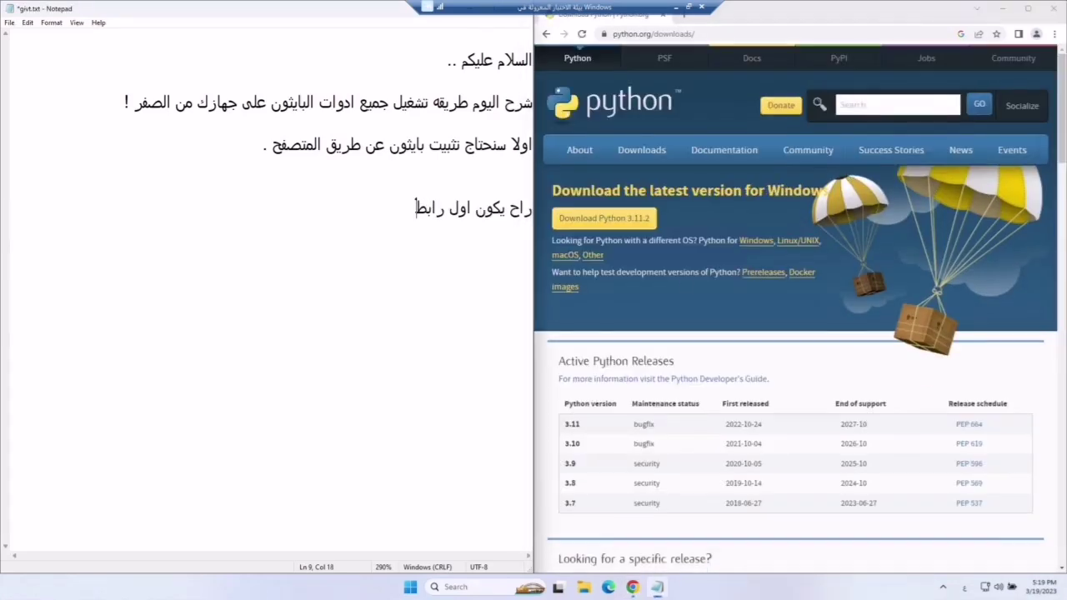
pyautogui.press('Return')
pyautogui.press('Return')
pyautogui.press('Return')
pyautogui.write('نجي على الأ')
pyautogui.write('زرار هنا')
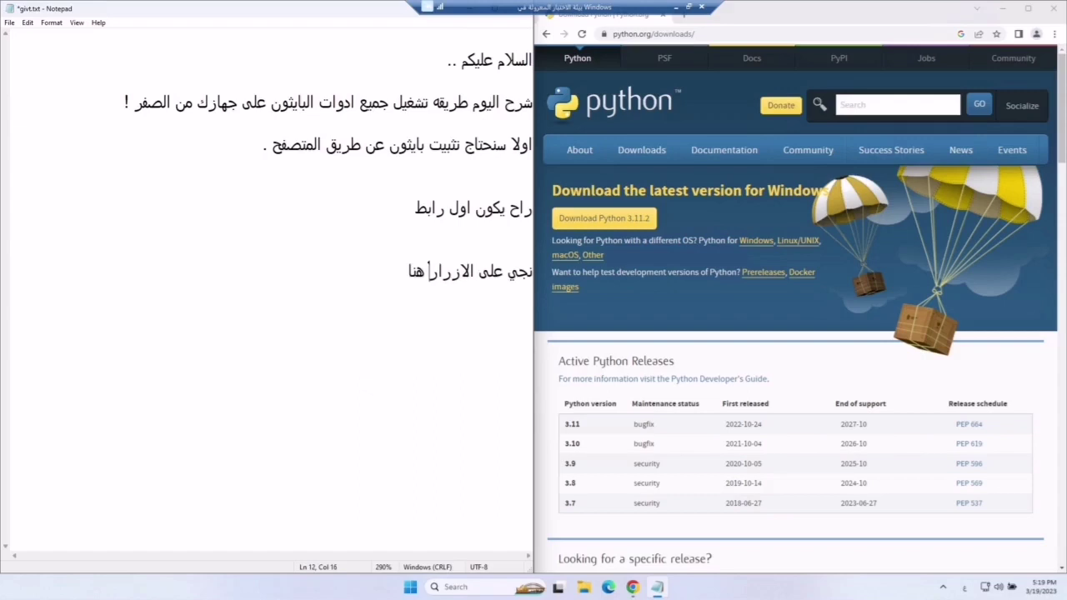
pyautogui.moveTo(408, 271); pyautogui.dragTo(532, 271)
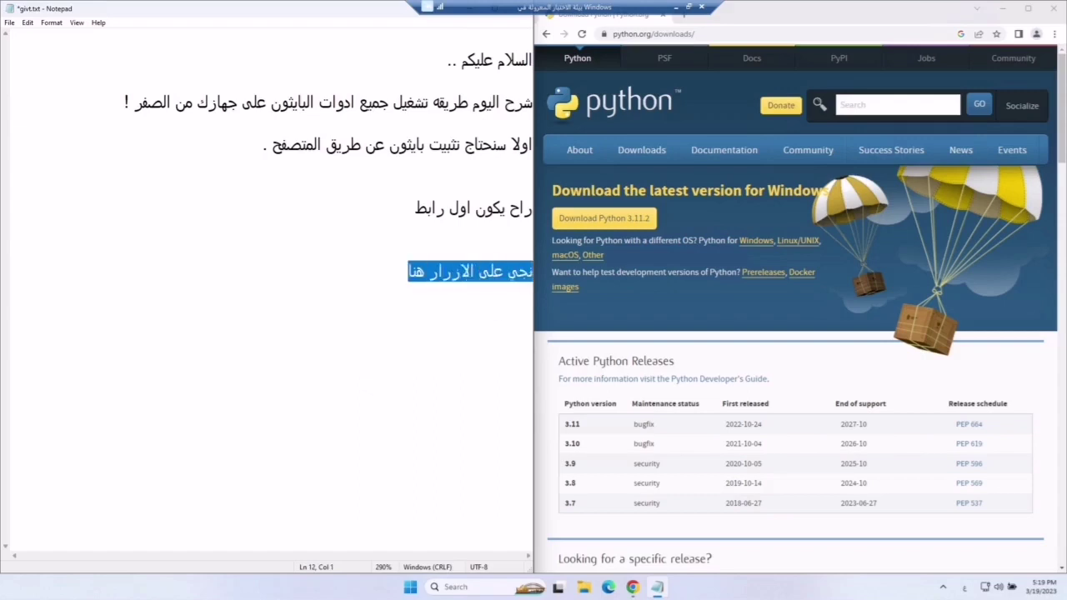
pyautogui.moveTo(407, 271); pyautogui.dragTo(532, 271)
pyautogui.click(443, 271)
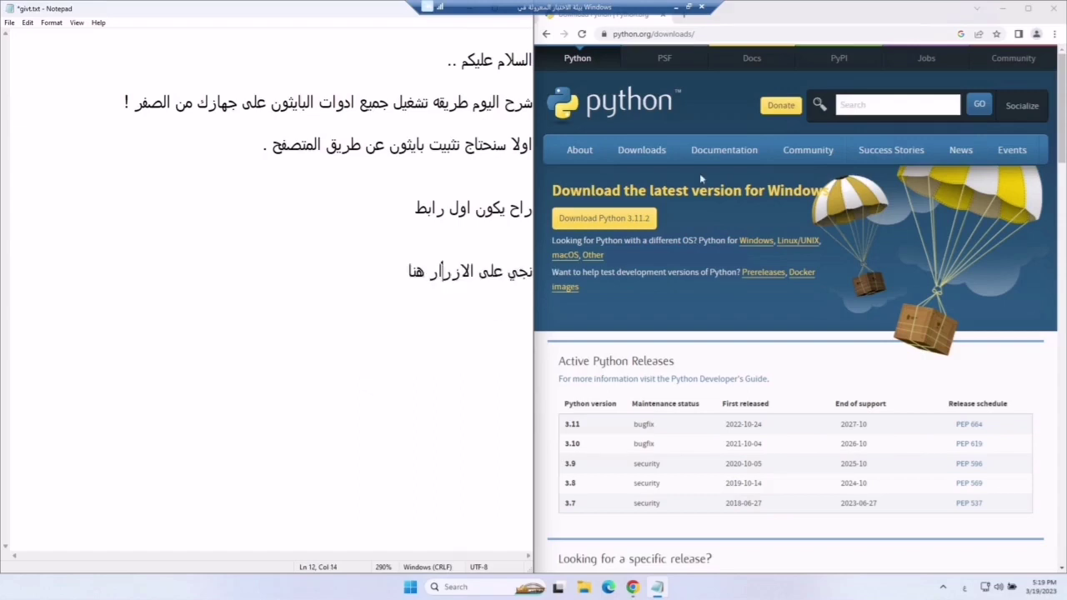
# - Download the Python 3.11.2 installer for Windows and restore Notepad and Chrome to floating windows
pyautogui.moveTo(645, 155)
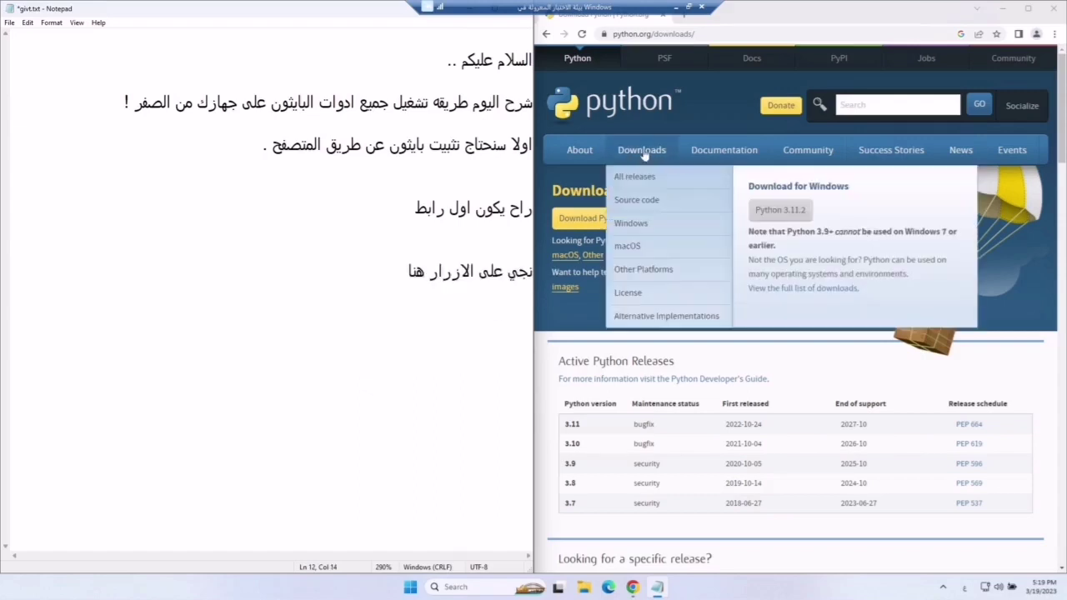
pyautogui.click(768, 219)
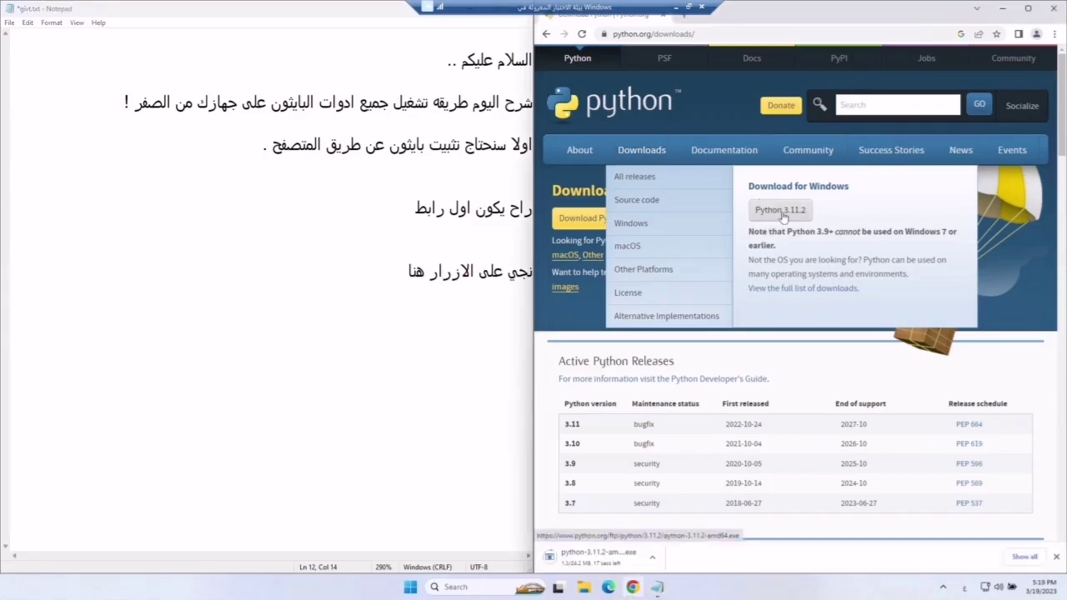
pyautogui.moveTo(285, 8); pyautogui.dragTo(350, 71)
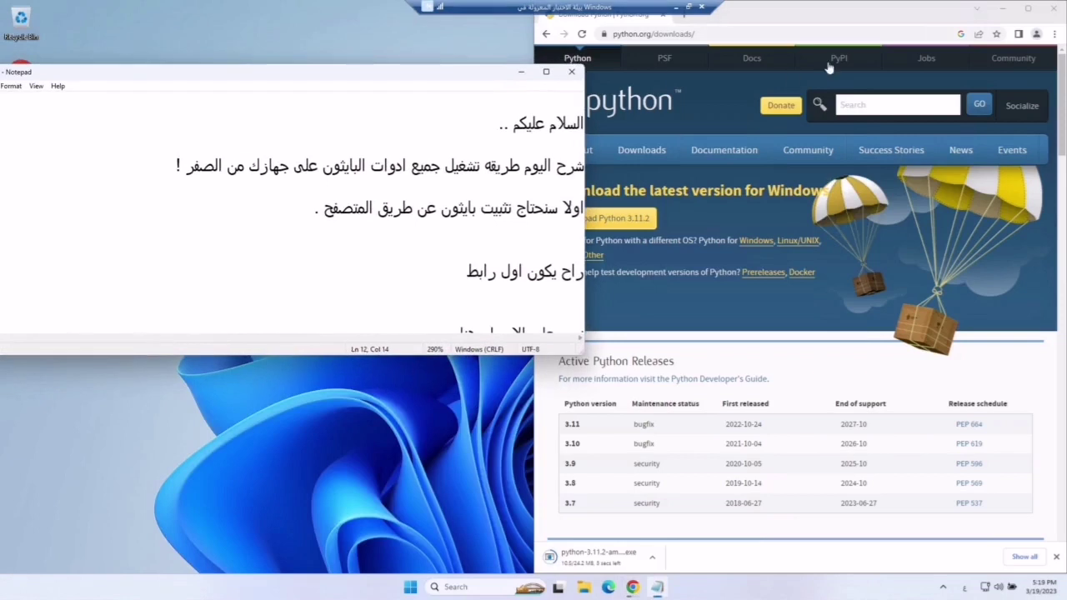
pyautogui.click(842, 21)
pyautogui.moveTo(828, 48); pyautogui.dragTo(712, 70)
# - Add the line "بدأ التحميل .." at the end of the note, several blank lines below the existing text
pyautogui.click(350, 292)
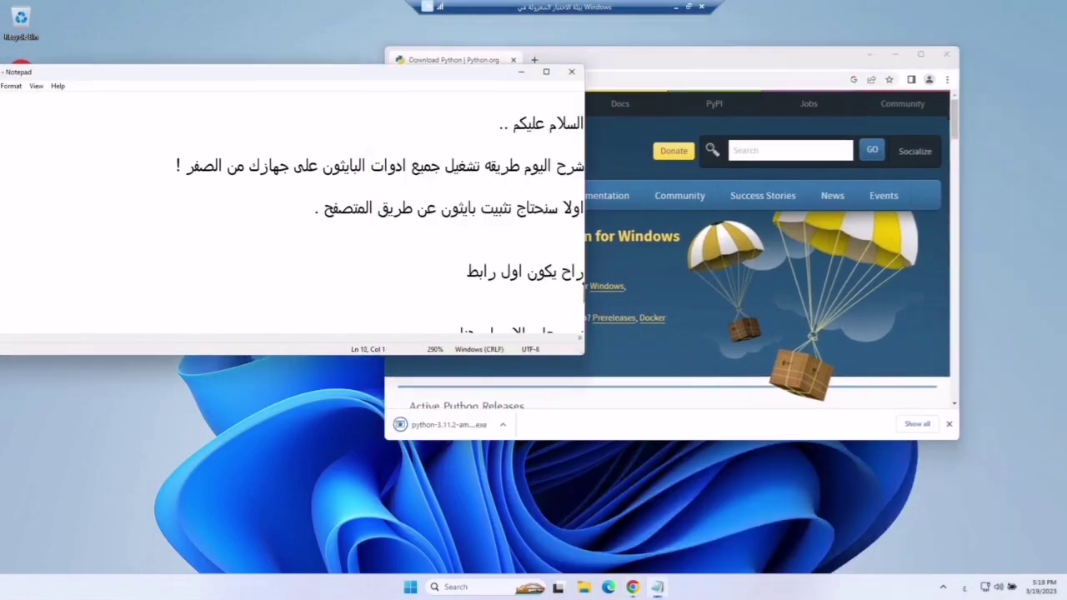
pyautogui.scroll(-1, 350, 292)
pyautogui.press('Down')
pyautogui.press('Down')
pyautogui.press('Down')
pyautogui.press('Down')
pyautogui.press('Down')
pyautogui.press('Down')
pyautogui.press('Down')
pyautogui.press('Down')
pyautogui.press('Down')
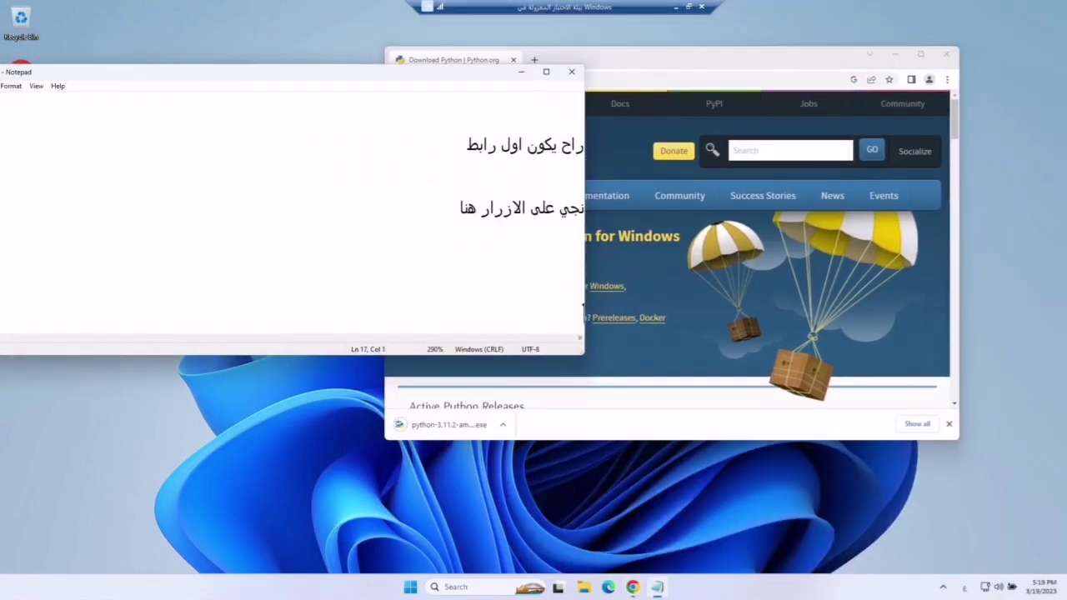
pyautogui.write('بدأ الت')
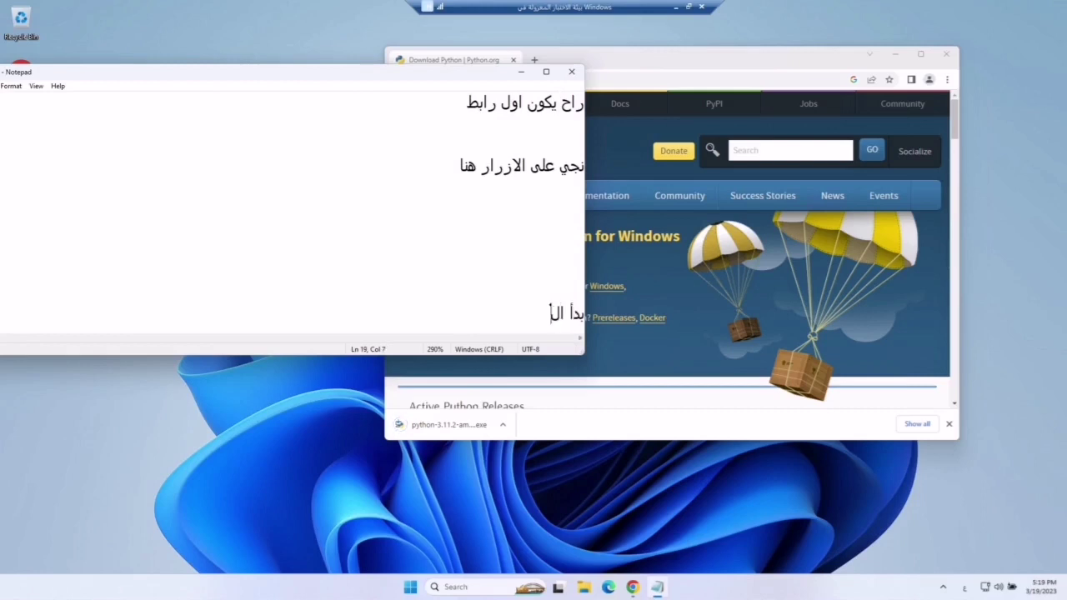
pyautogui.write('حميل ..')
# - Launch the downloaded Python 3.11.2 installer, minimise Chrome and return to Notepad
pyautogui.click(490, 430)
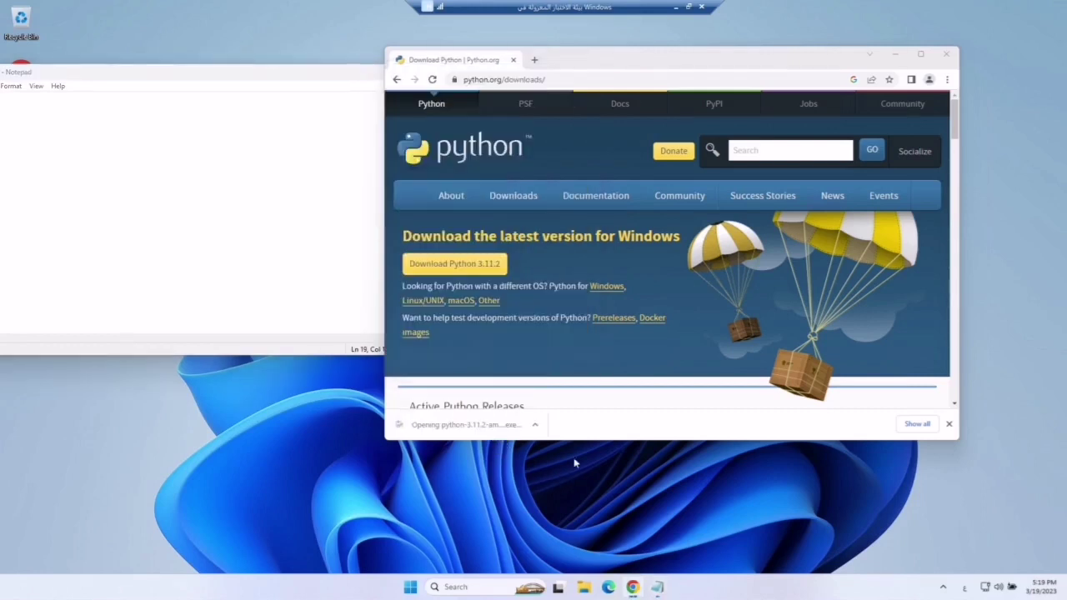
pyautogui.click(897, 56)
pyautogui.click(458, 165)
# - Add the line "اذا اكتمل التحميل شغل البرنامج" below the download line in the note
pyautogui.click(506, 314)
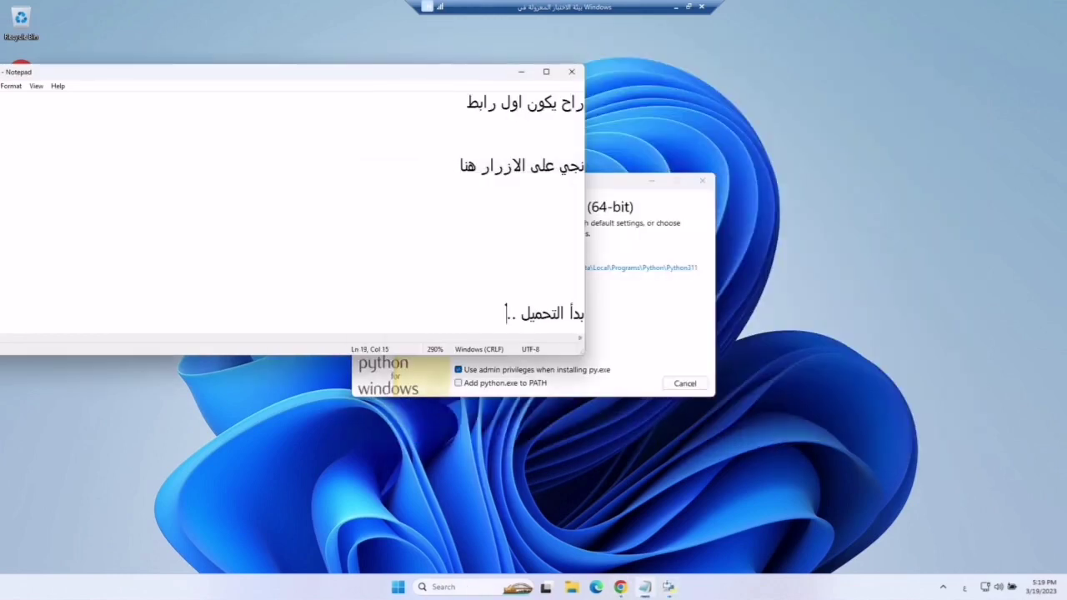
pyautogui.press('Return')
pyautogui.press('Return')
pyautogui.write('اذا اكتمل التحميل شغل البرنامج')
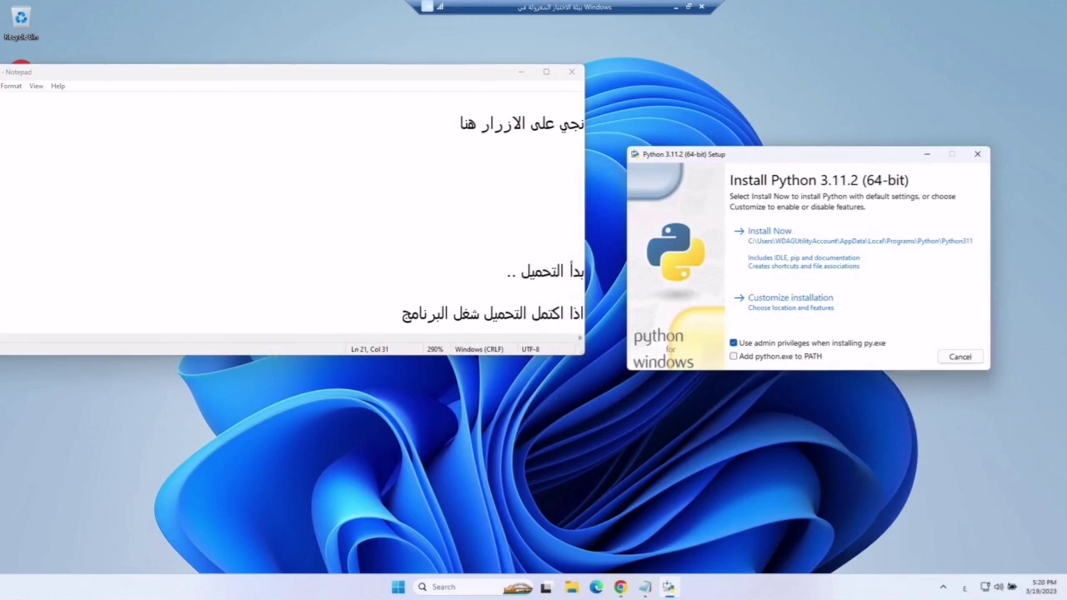
# - Return to the note and add the line "طبعا الحين ضروري ومهم تعلم على المربعات هنا" at its end
pyautogui.hotkey('alt', 'Tab')
pyautogui.hotkey('shift', 'Home')
pyautogui.press('End')
pyautogui.press('Return')
pyautogui.press('Return')
pyautogui.press('Return')
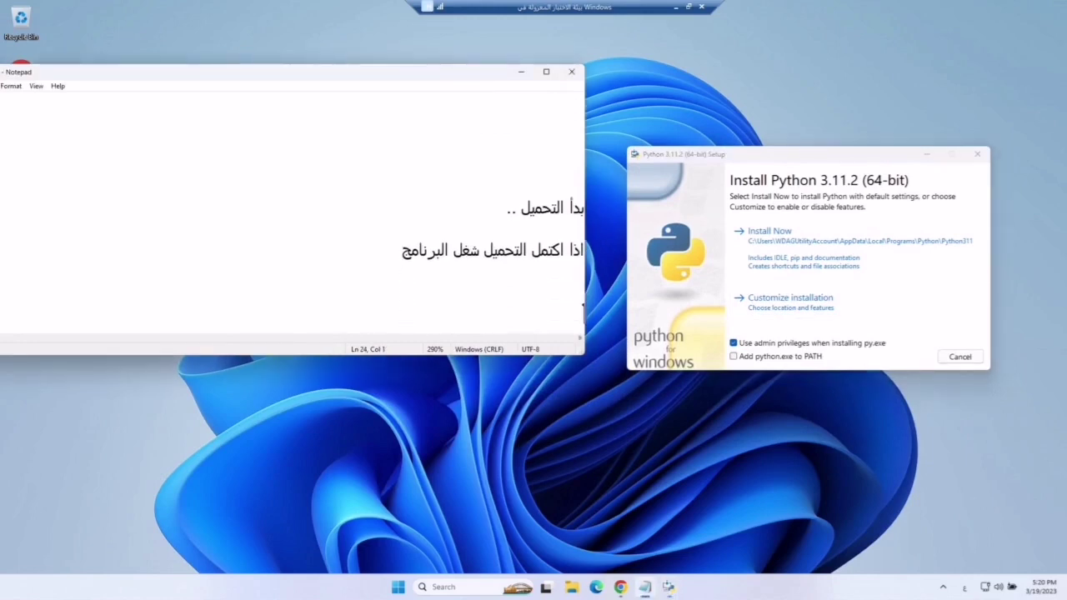
pyautogui.write('طلعا')
pyautogui.press('BackSpace')
pyautogui.press('BackSpace')
pyautogui.press('BackSpace')
pyautogui.write('بعا الحين ضر')
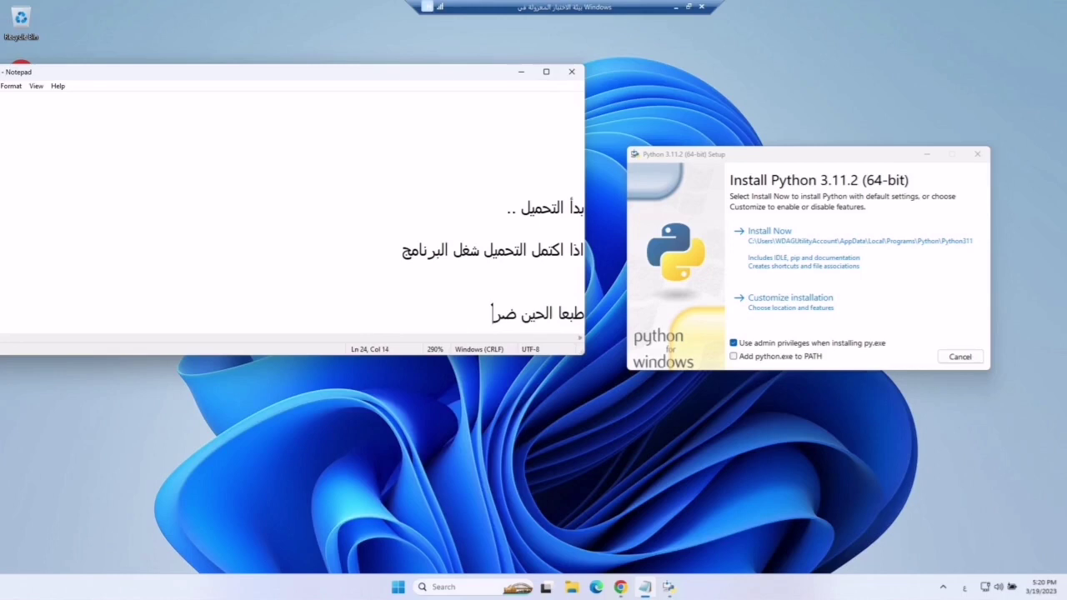
pyautogui.write('وري ومهم تعلم ')
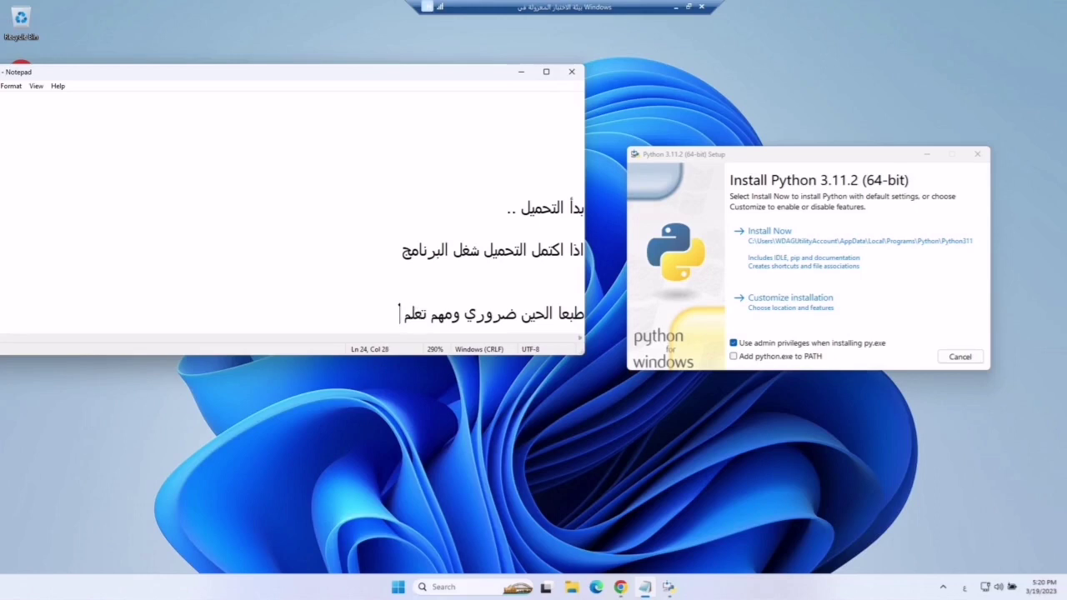
pyautogui.write('على المربعا')
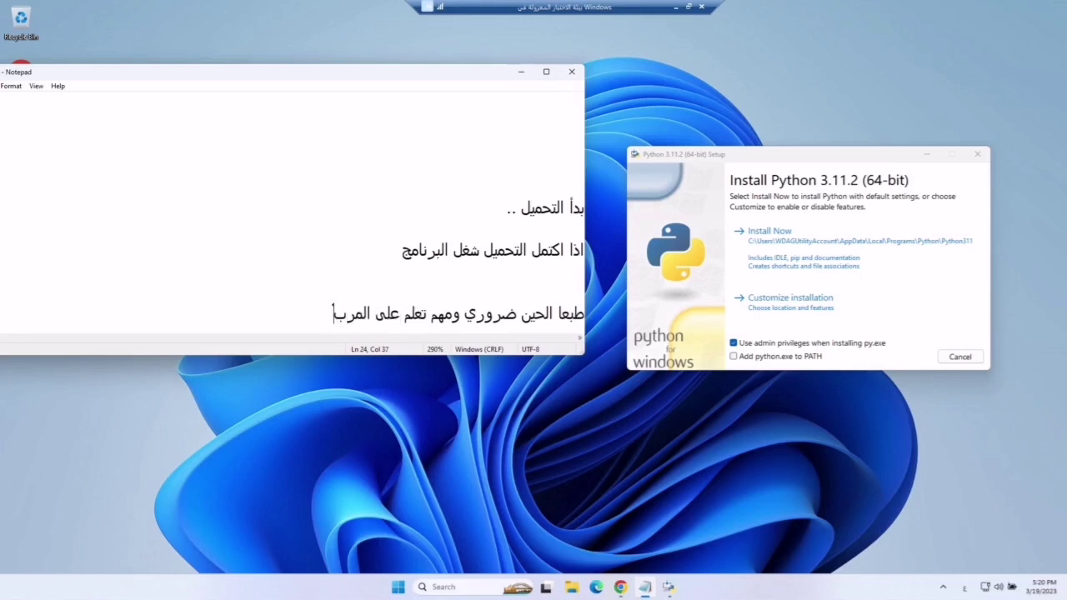
pyautogui.write('ت هنا')
# - Enable "Add python.exe to PATH" in the Python setup, leaving "Use admin privileges when installing py.exe" ticked
pyautogui.moveTo(297, 314); pyautogui.dragTo(673, 361)
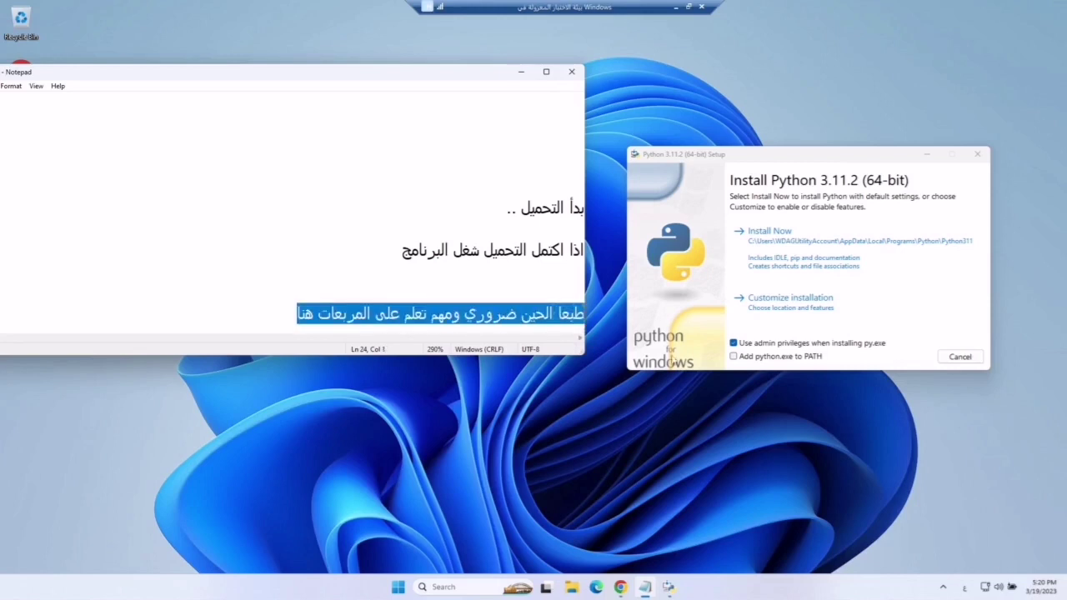
pyautogui.click(735, 357)
pyautogui.click(521, 314)
pyautogui.moveTo(297, 313); pyautogui.dragTo(531, 313)
pyautogui.click(790, 358)
pyautogui.click(775, 345)
pyautogui.click(752, 356)
pyautogui.click(750, 344)
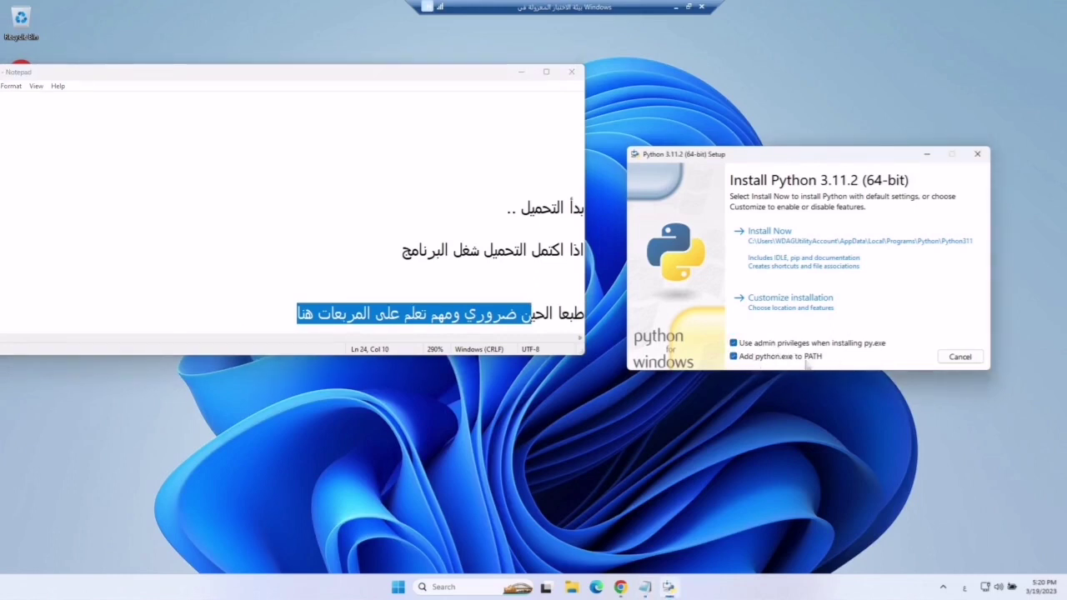
# - Add the line "ثم بعدها Install Now" at the end of the note, leaving blank lines above it
pyautogui.click(294, 313)
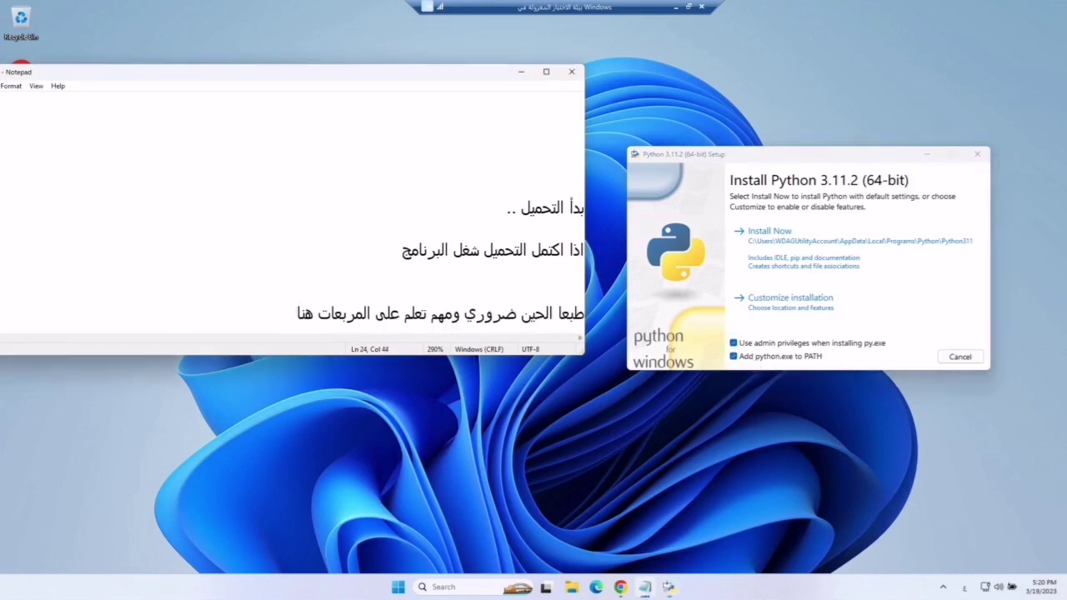
pyautogui.press('Return')
pyautogui.press('Return')
pyautogui.press('Return')
pyautogui.write('ثم بعدها')
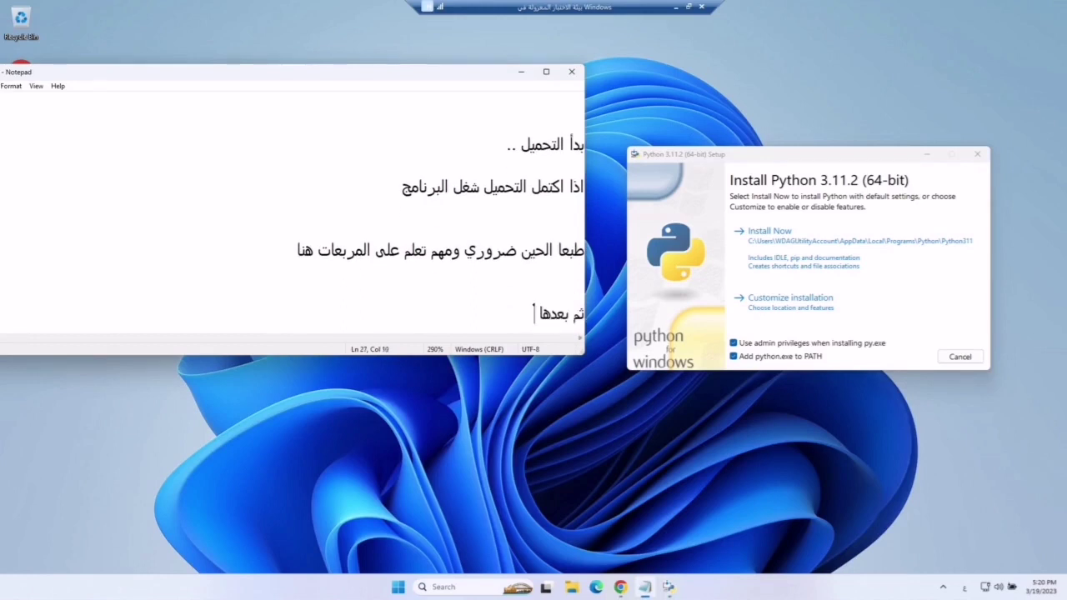
pyautogui.write(' Install Now')
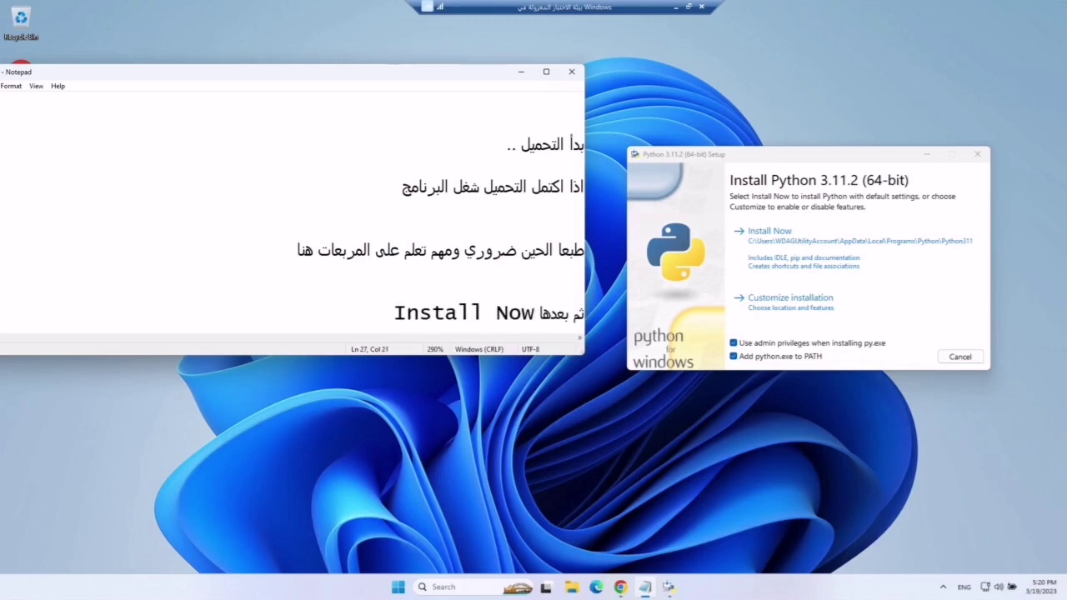
# - Start the Python 3.11.2 installation with the default Install Now option
pyautogui.moveTo(535, 313); pyautogui.dragTo(476, 362)
pyautogui.click(582, 291)
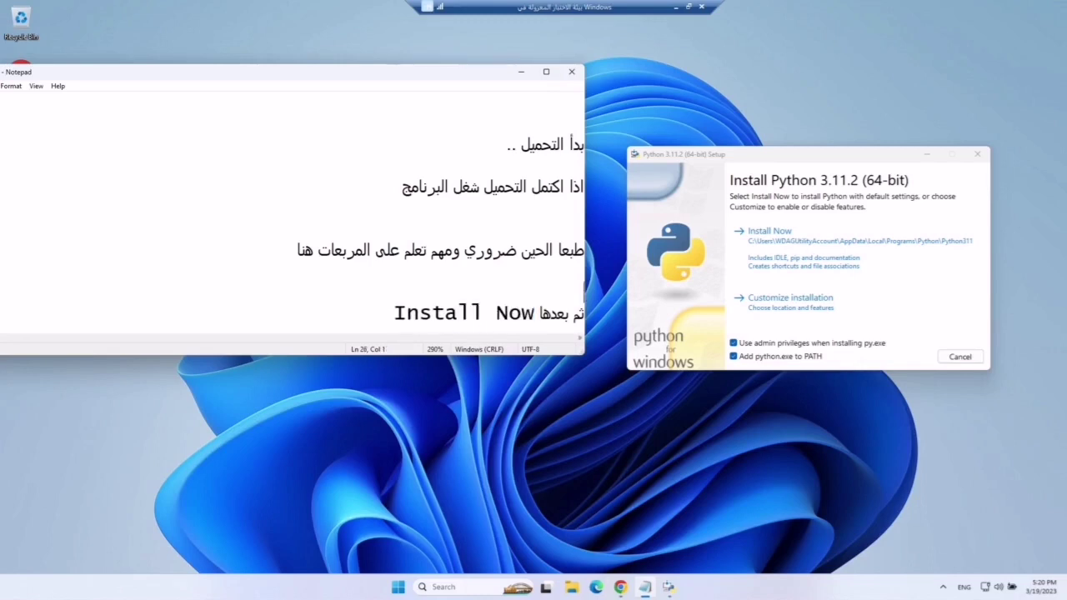
pyautogui.click(784, 246)
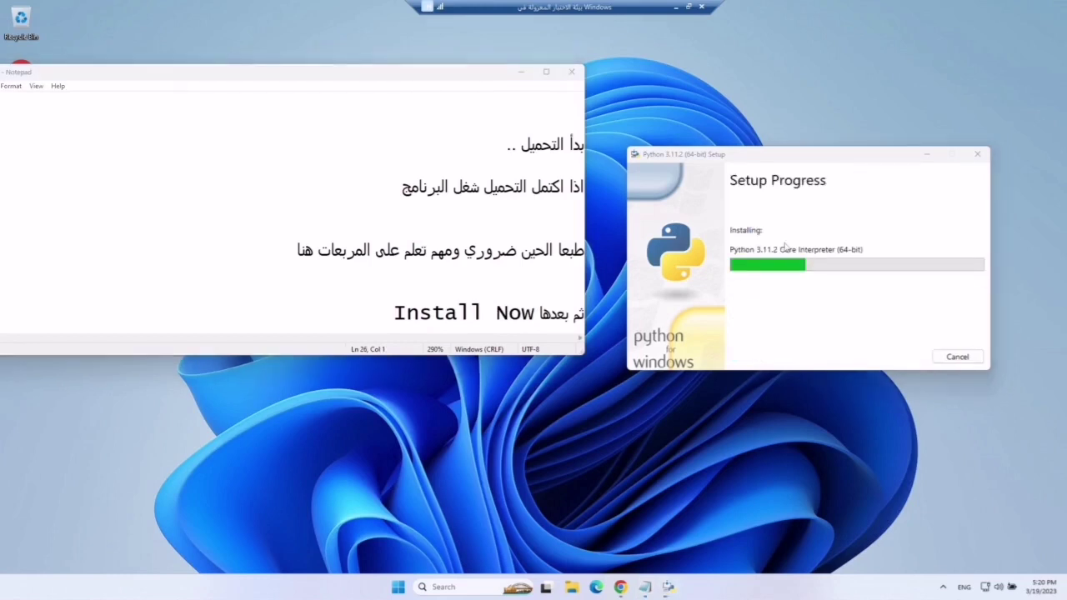
# - Add the line "راح ننتضر .." at the end of the note, leaving blank lines below the Install Now line
pyautogui.click(535, 313)
pyautogui.press('Return')
pyautogui.press('Return')
pyautogui.press('Return')
pyautogui.press('Return')
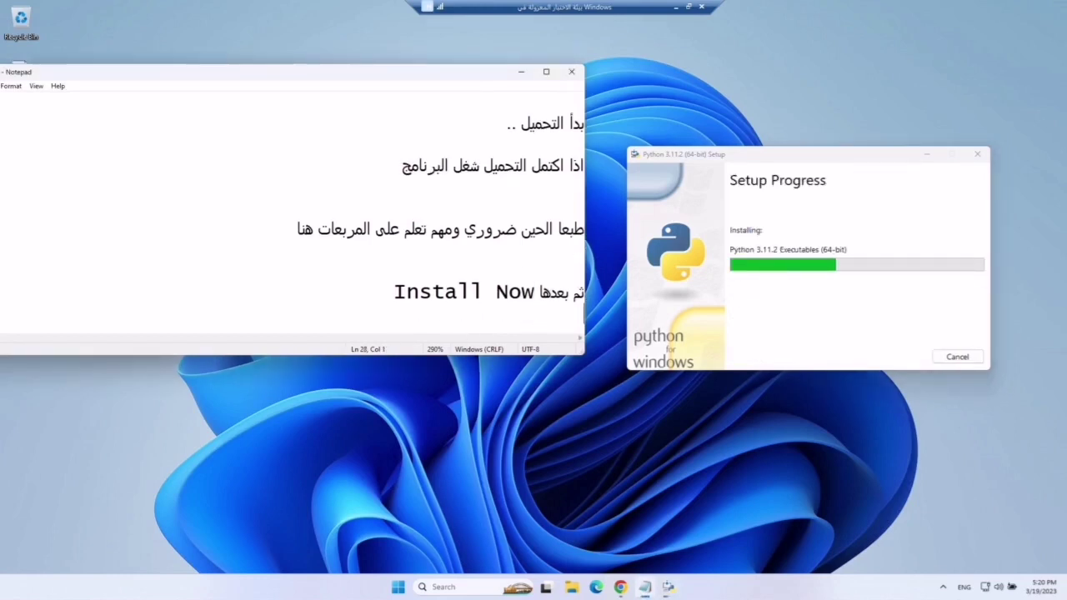
pyautogui.press('Down')
pyautogui.press('Down')
pyautogui.press('Down')
pyautogui.press('Down')
pyautogui.press('Down')
pyautogui.press('Down')
pyautogui.press('Down')
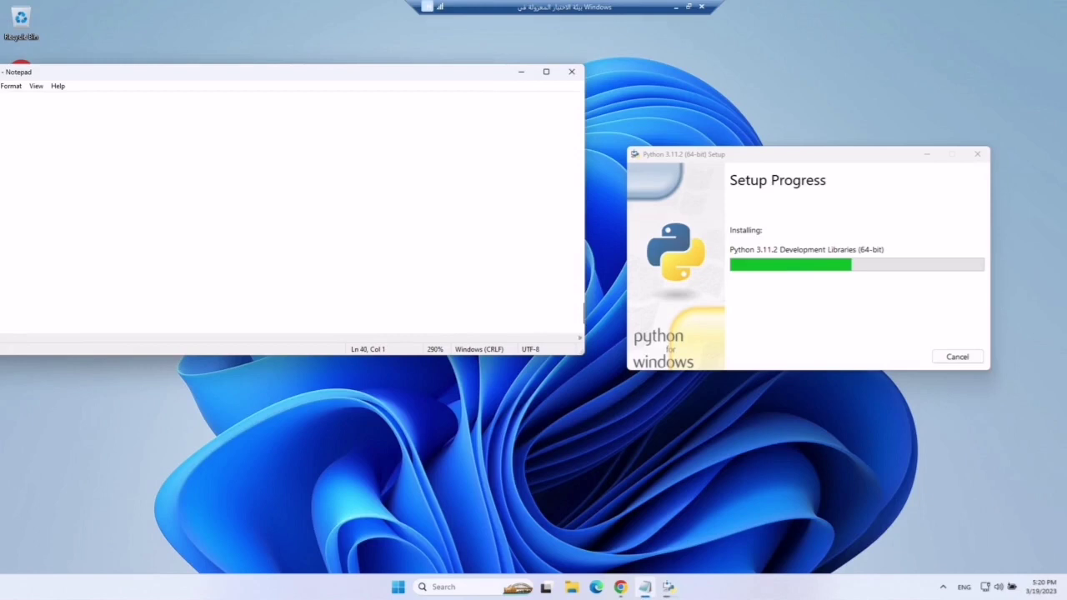
pyautogui.press('Up')
pyautogui.press('Up')
pyautogui.press('Up')
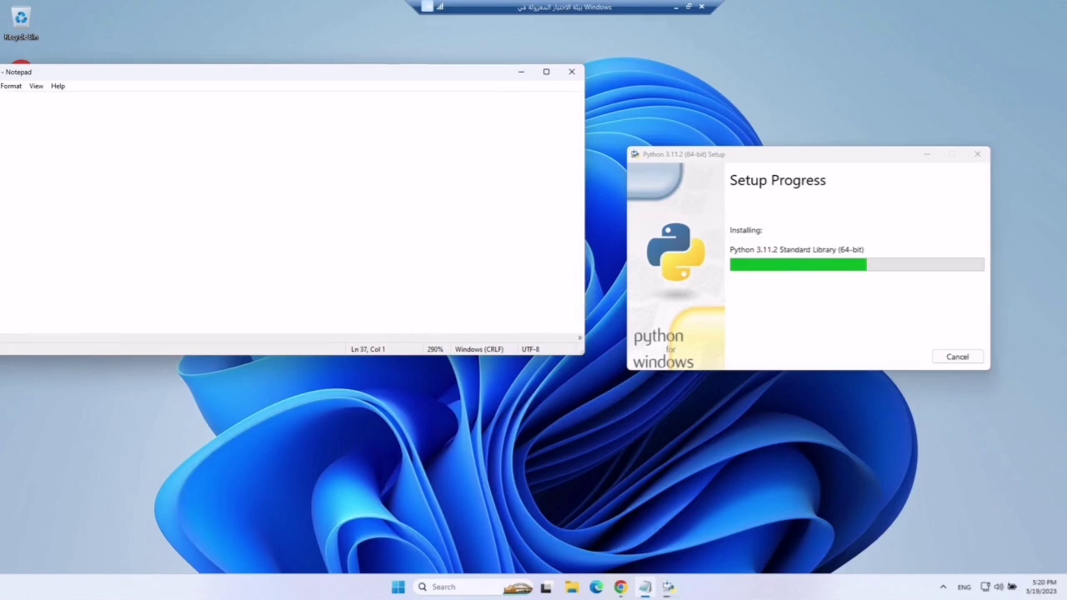
pyautogui.write('راح ننتضر ..')
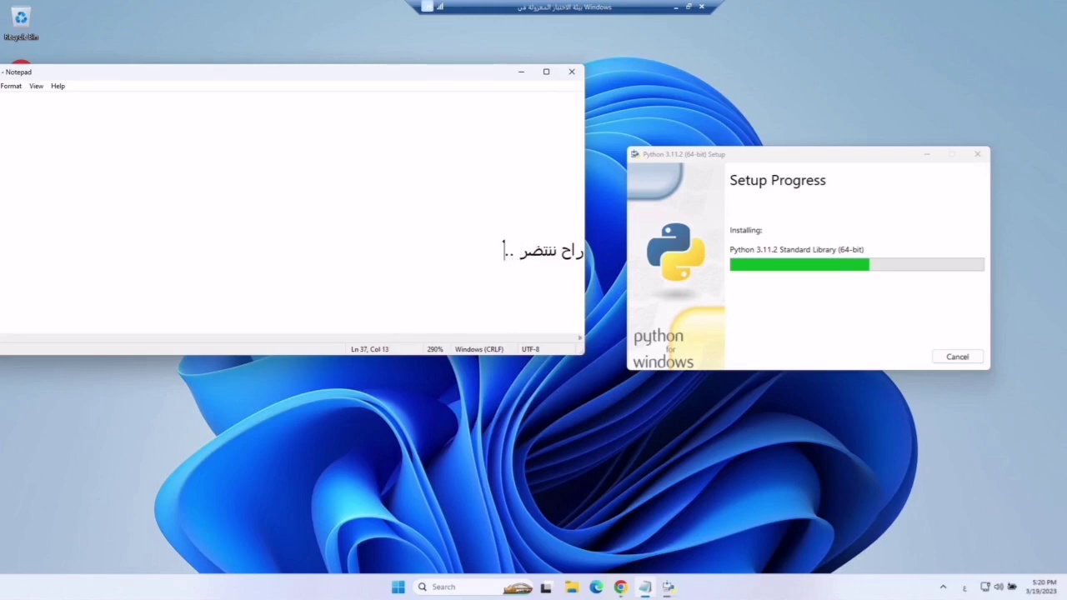
# - Move the Notepad window fully into view and place the Python setup window partly over it
pyautogui.moveTo(459, 79); pyautogui.dragTo(541, 122)
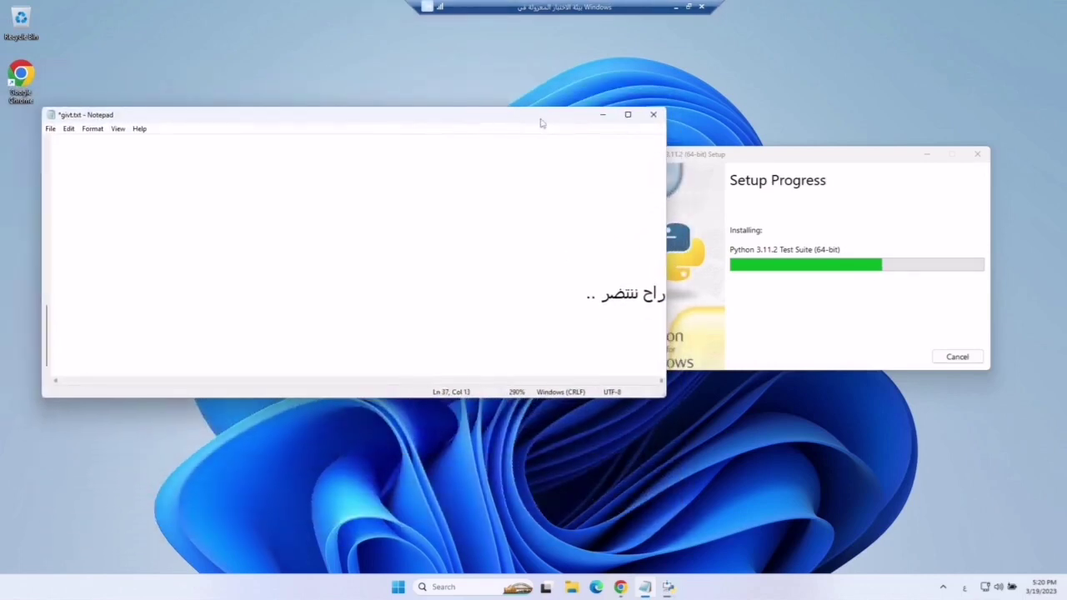
pyautogui.moveTo(724, 154); pyautogui.dragTo(440, 151)
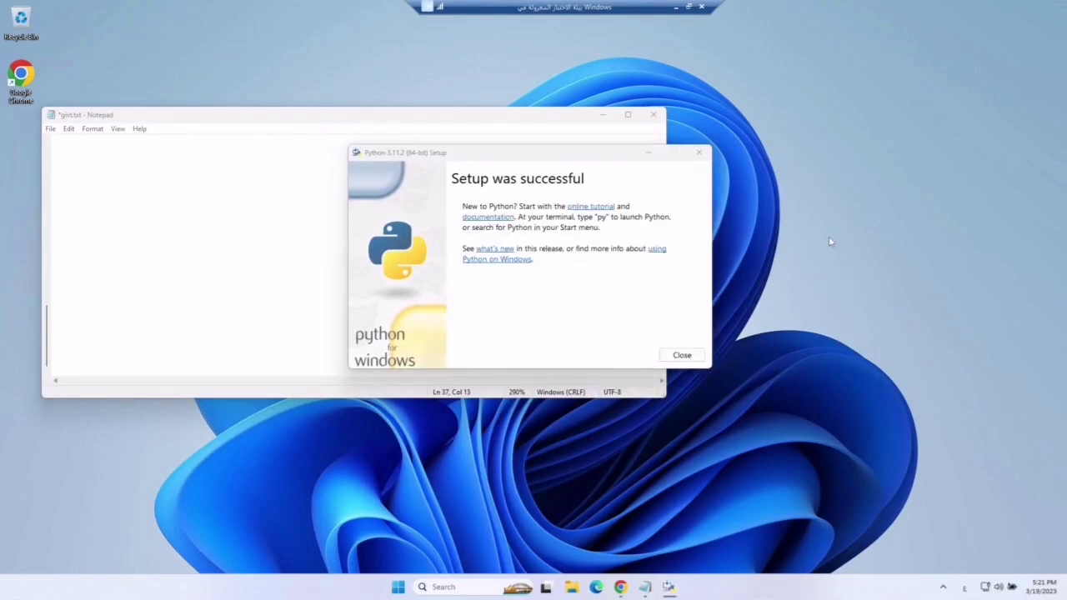
# - Replace the waiting line in the note with "زي ماتشوفون تم التثبيت !", removing some of the blank lines above it
pyautogui.click(664, 250)
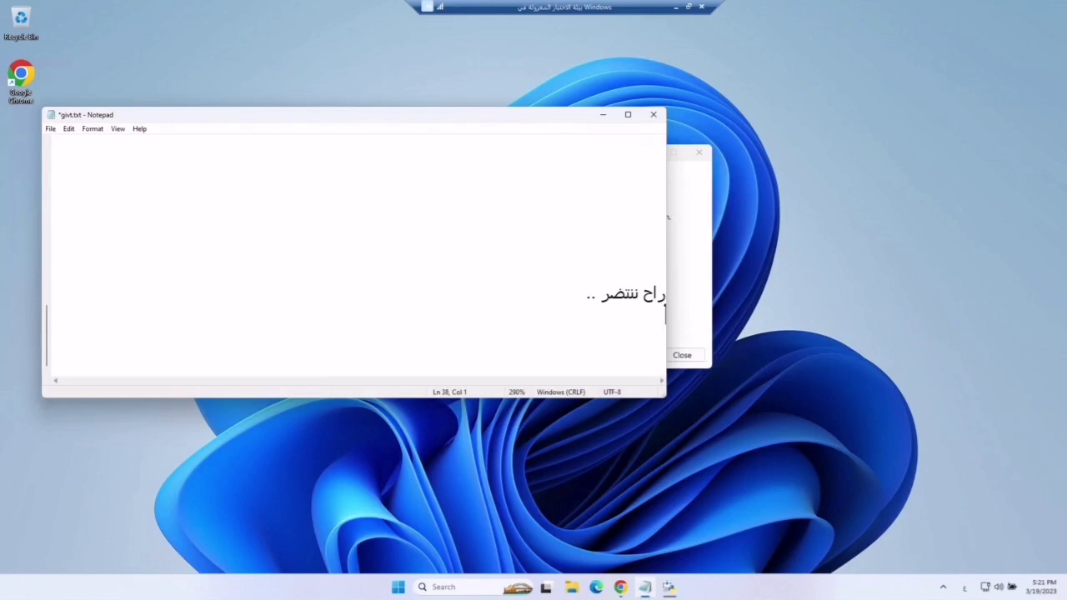
pyautogui.moveTo(586, 292); pyautogui.dragTo(677, 291)
pyautogui.press('BackSpace')
pyautogui.press('BackSpace')
pyautogui.press('BackSpace')
pyautogui.press('BackSpace')
pyautogui.write('زي ماتشو')
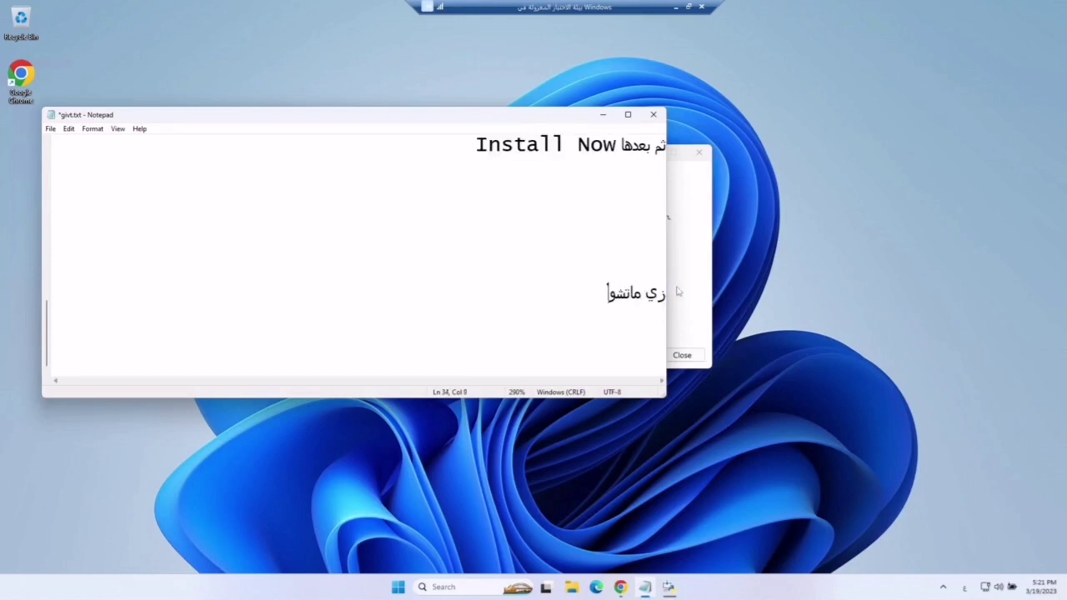
pyautogui.write('فون تم ألتثبيت !')
pyautogui.press('Return')
# - Bring the completed Python setup to the front and close it
pyautogui.moveTo(517, 294); pyautogui.dragTo(656, 295)
pyautogui.click(710, 297)
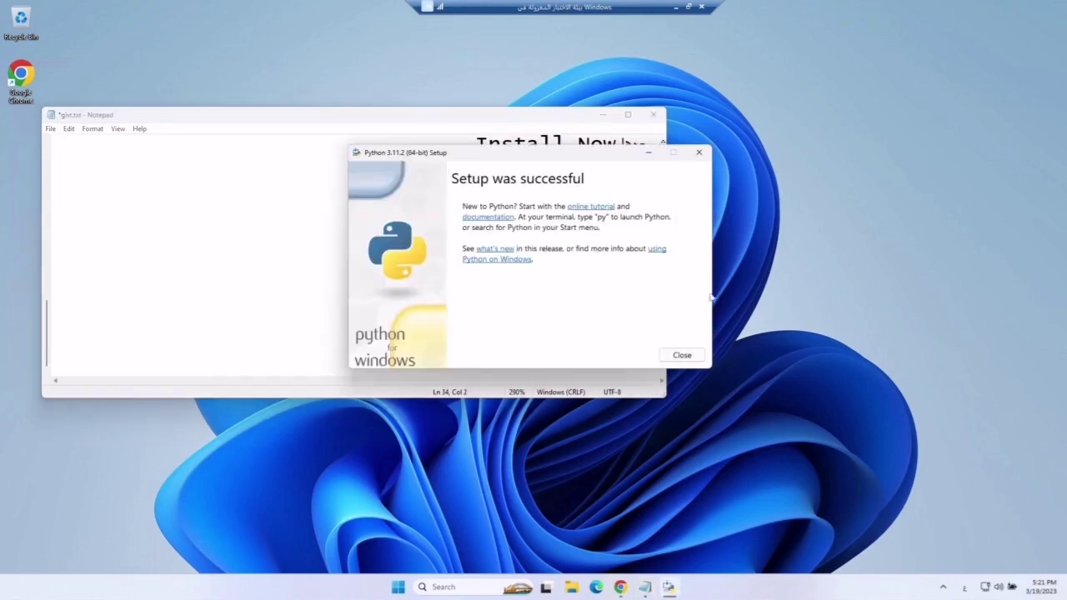
pyautogui.click(668, 359)
# - Add the line "الحين راح اختار سكربت من اي مكان" below the installation line, with blank lines between
pyautogui.click(516, 293)
pyautogui.press('Return')
pyautogui.press('Return')
pyautogui.press('Return')
pyautogui.write('الحين رأ')
pyautogui.write('ح')
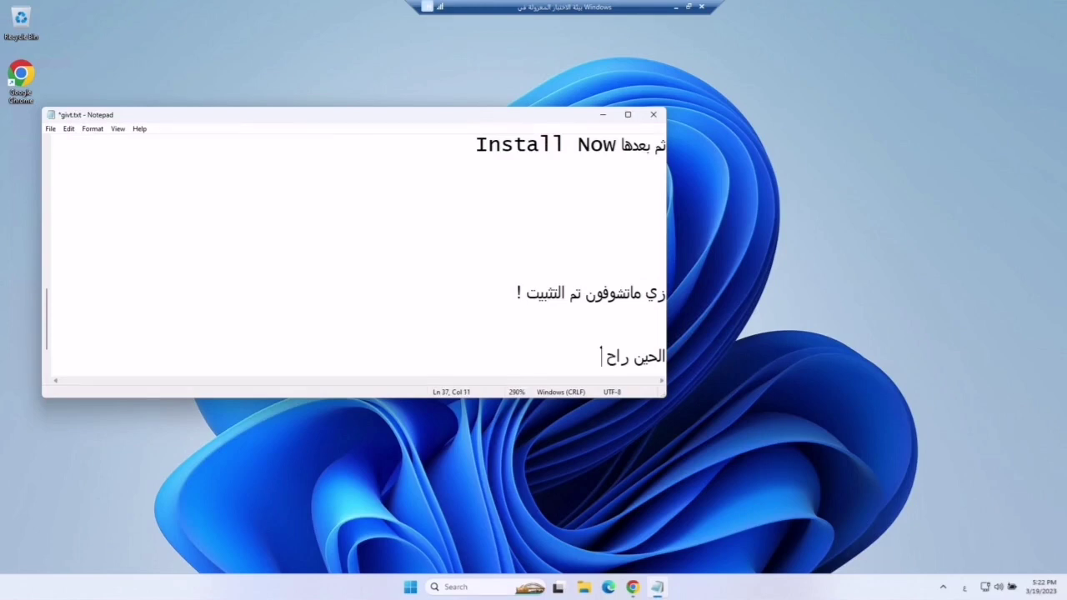
pyautogui.write(' اختار سكربت من اي مكان')
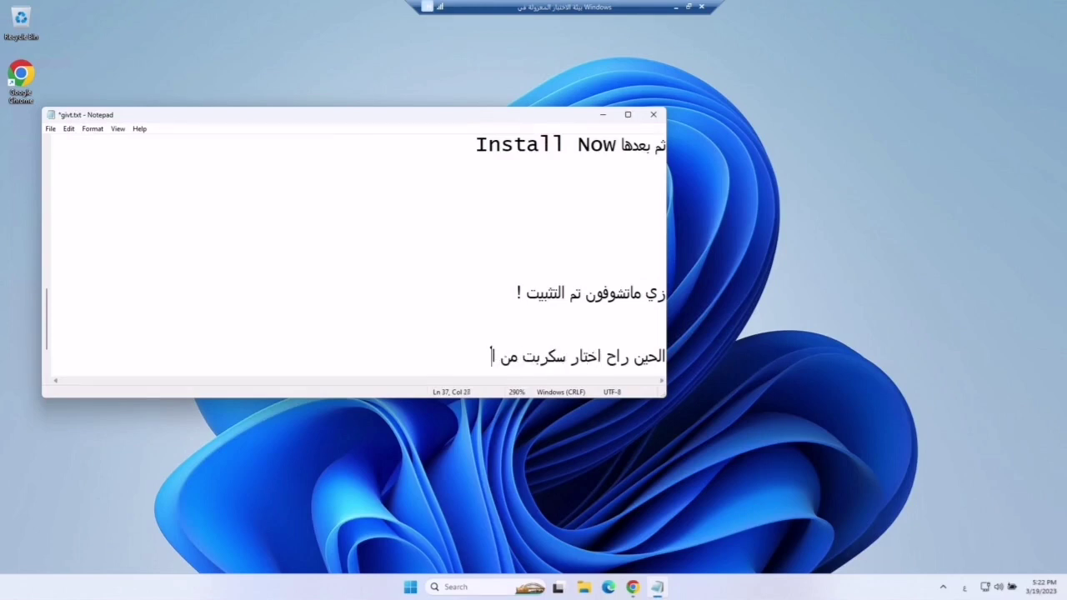
# - Add the warning """ انتبه تشغل اي سكربت او اداه ماتثق في مبرمجها """ below the script line and highlight it briefly
pyautogui.press('Return')
pyautogui.press('Return')
pyautogui.press('Return')
pyautogui.write('"" انتبه تشغي')
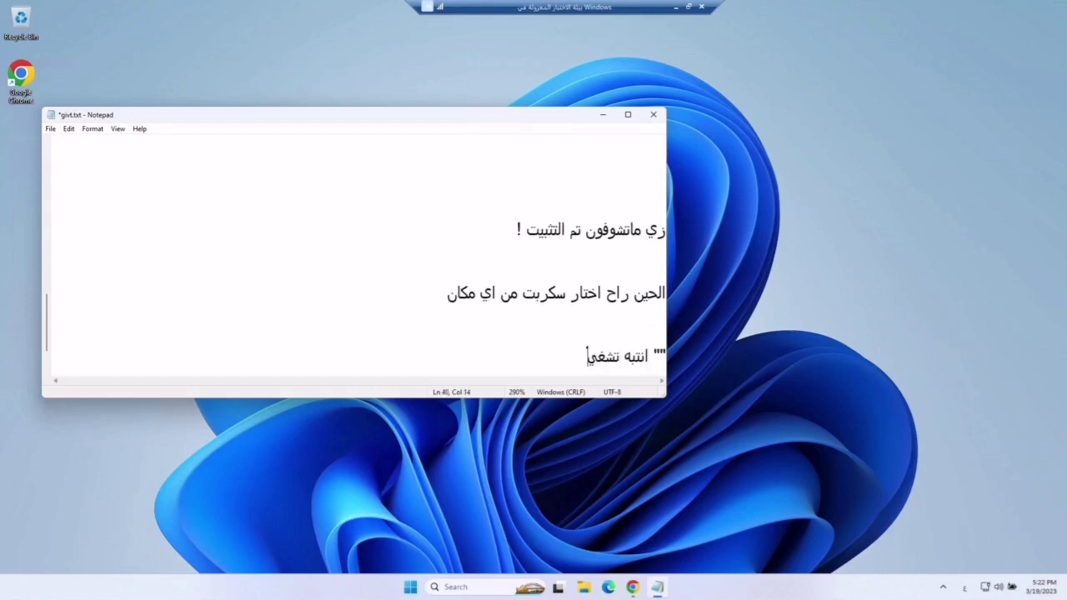
pyautogui.press('BackSpace')
pyautogui.write('ل اي سكربت ا')
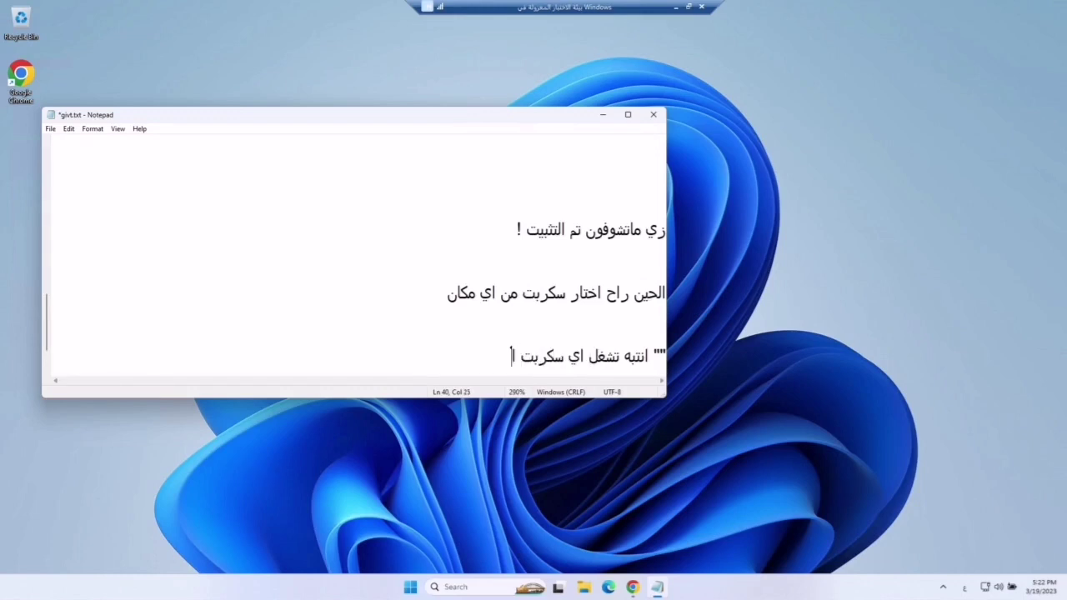
pyautogui.write('و اداه ماتثق')
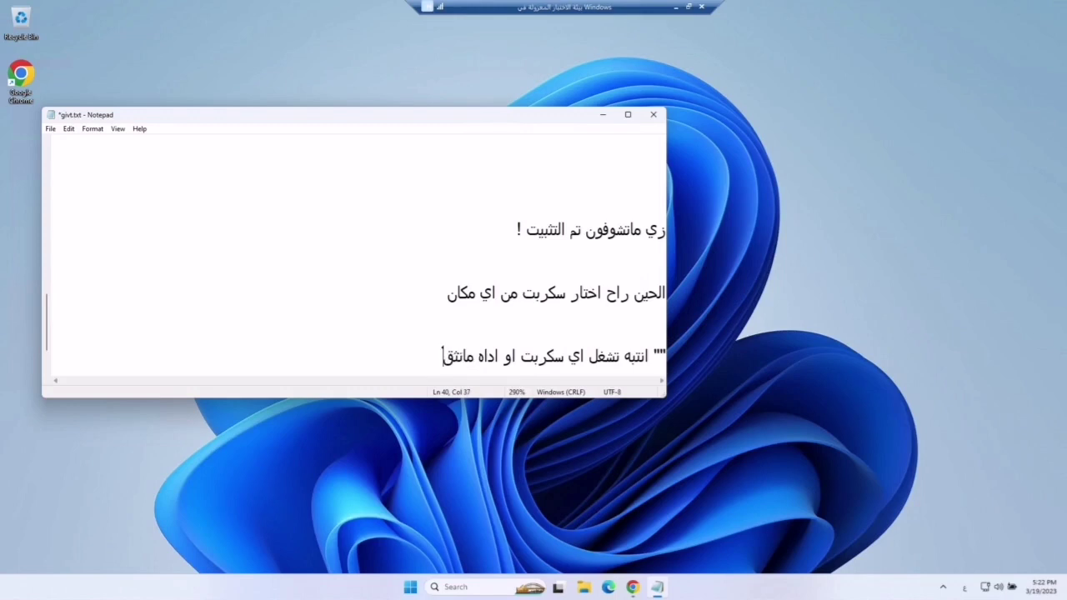
pyautogui.write(' في مبرمجها ""')
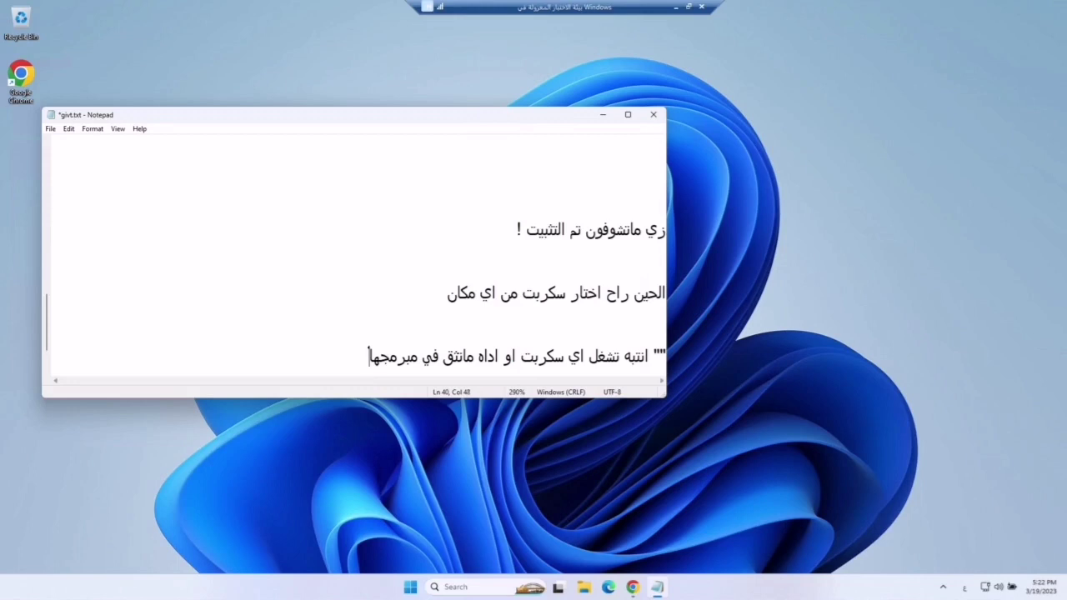
pyautogui.moveTo(358, 355); pyautogui.dragTo(650, 356)
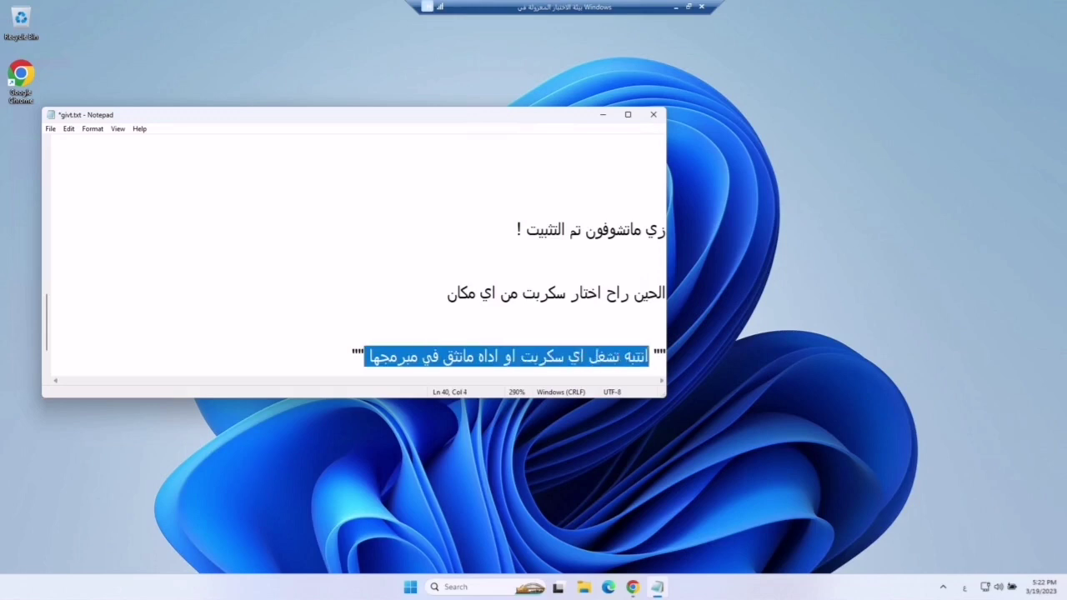
pyautogui.click(546, 356)
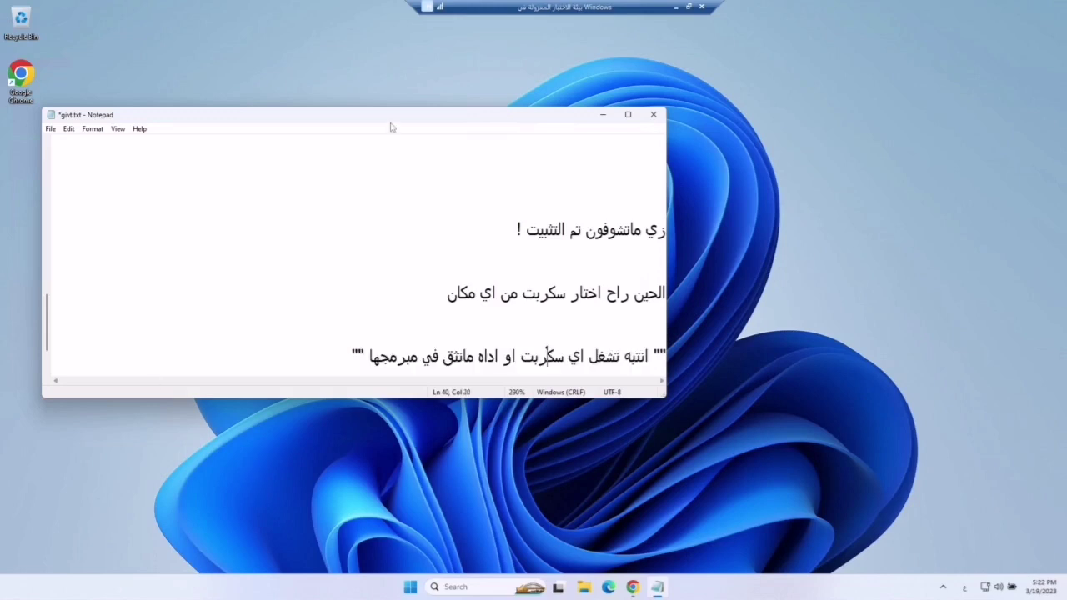
# - Insert three line breaks after the warning line in the note
pyautogui.click(352, 358)
pyautogui.press('Return')
pyautogui.press('Return')
pyautogui.press('Return')
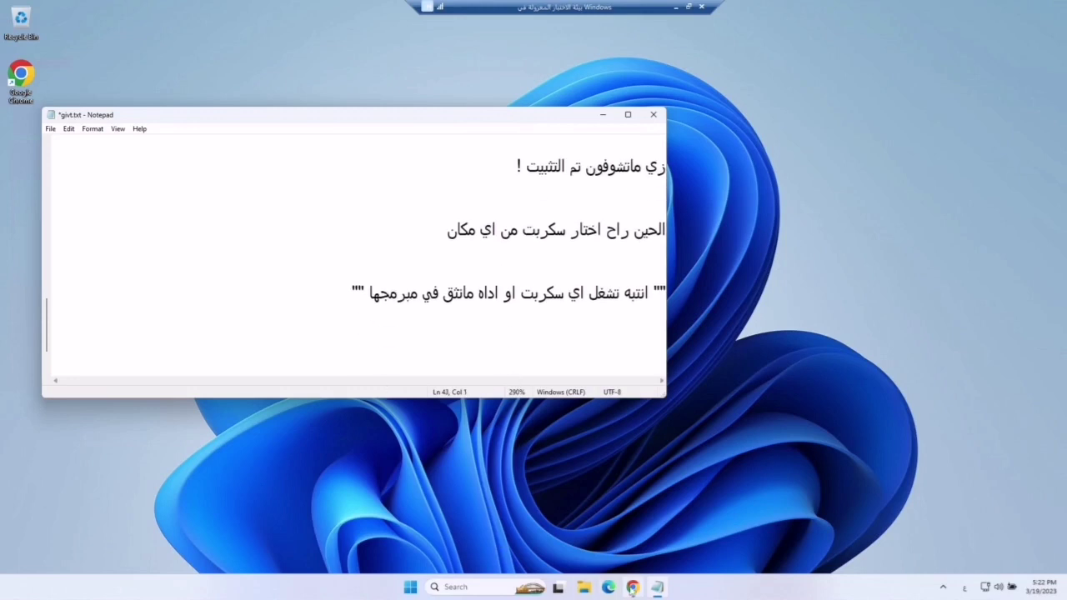
# - Switch to Chrome, open the Telegram channel page t.me/givtt and move the browser window clear
pyautogui.click(633, 587)
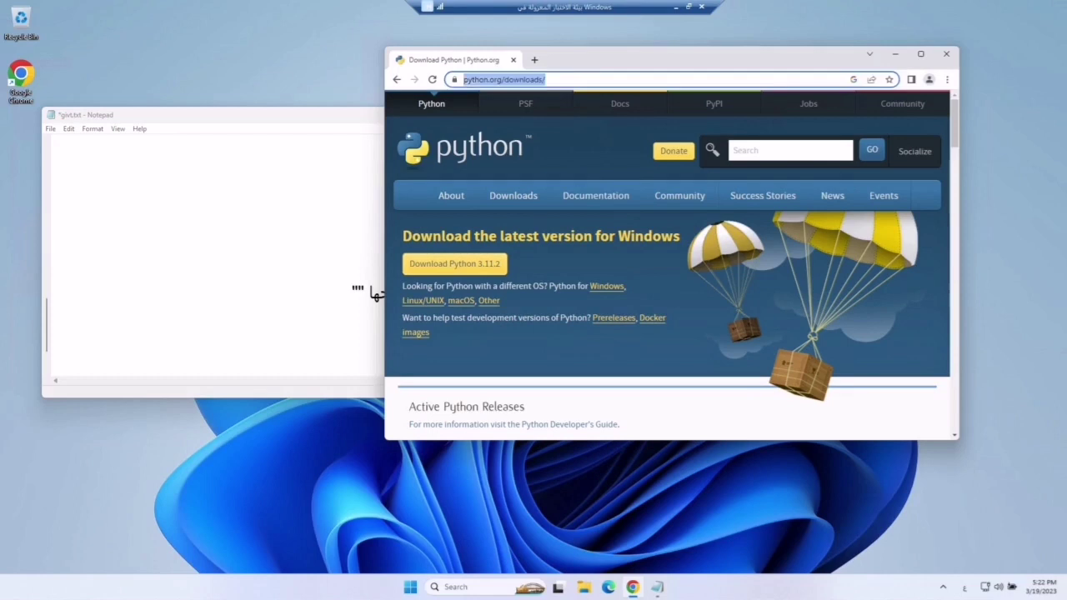
pyautogui.write('t.me')
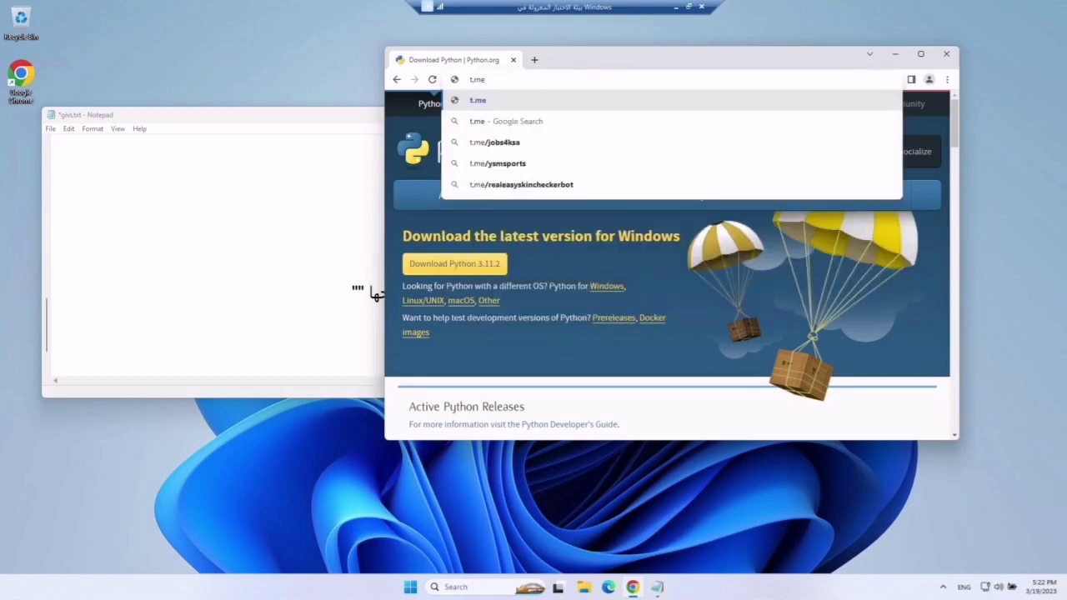
pyautogui.write('/givtt')
pyautogui.press('Return')
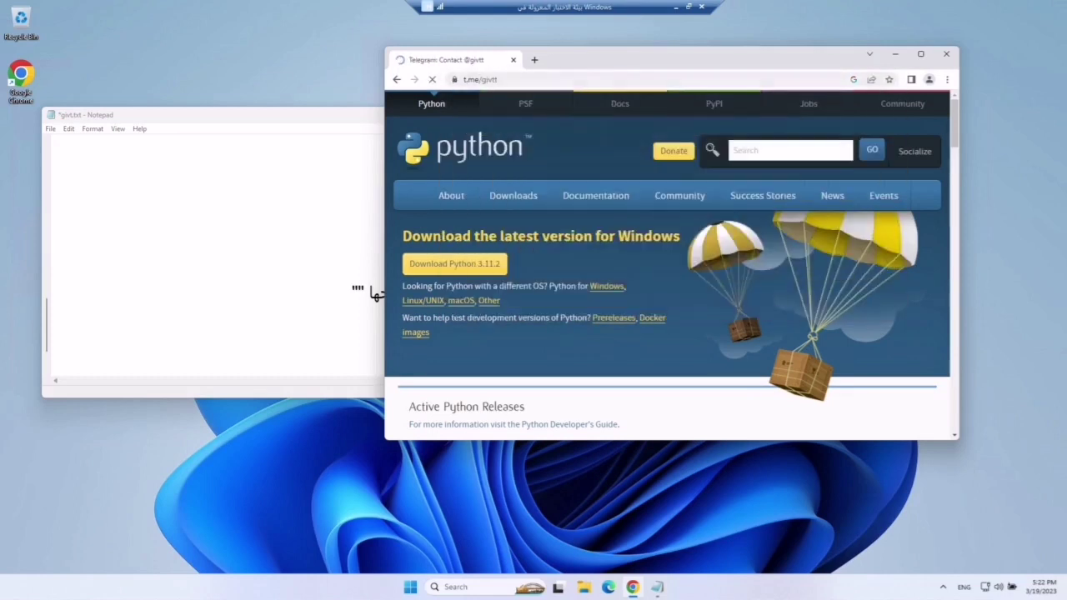
pyautogui.moveTo(588, 68); pyautogui.dragTo(498, 89)
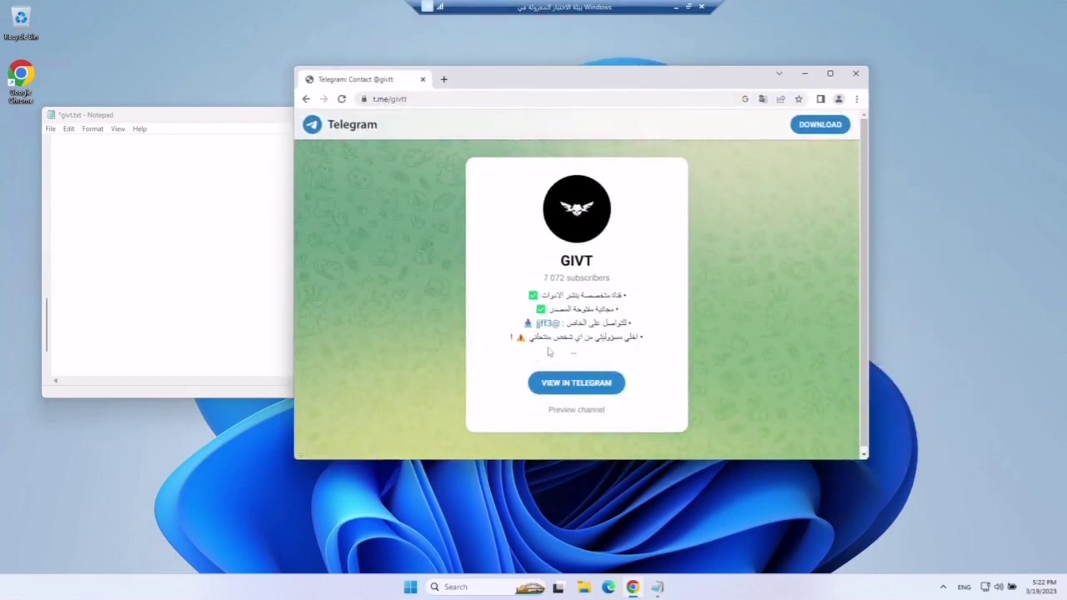
# - Preview the GIVT channel and find the post with the main.py script file
pyautogui.click(576, 410)
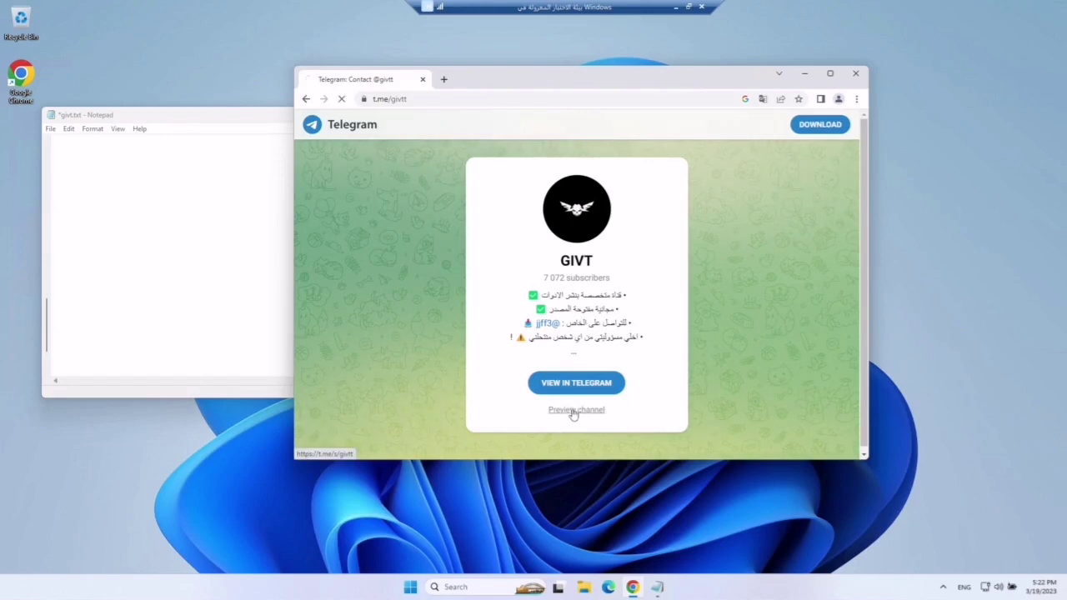
pyautogui.scroll(-2, 519, 327)
pyautogui.scroll(1, 519, 326)
pyautogui.scroll(10, 517, 327)
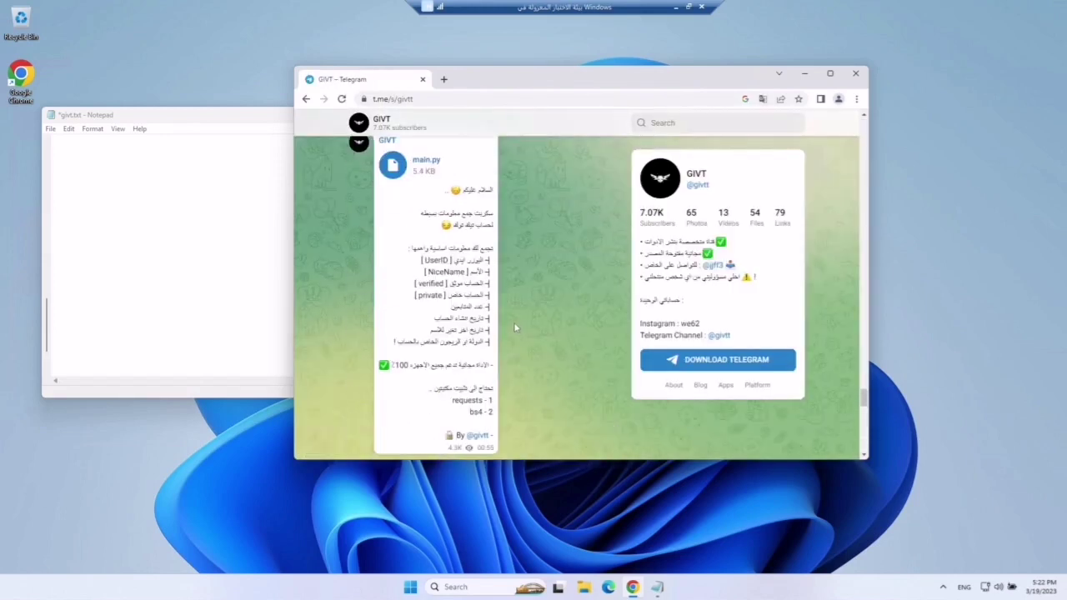
pyautogui.scroll(-1, 512, 326)
# - Return to the note and add the line "انا راح اجرب الاداة ذي" below the warning, leaving blank lines between
pyautogui.click(233, 115)
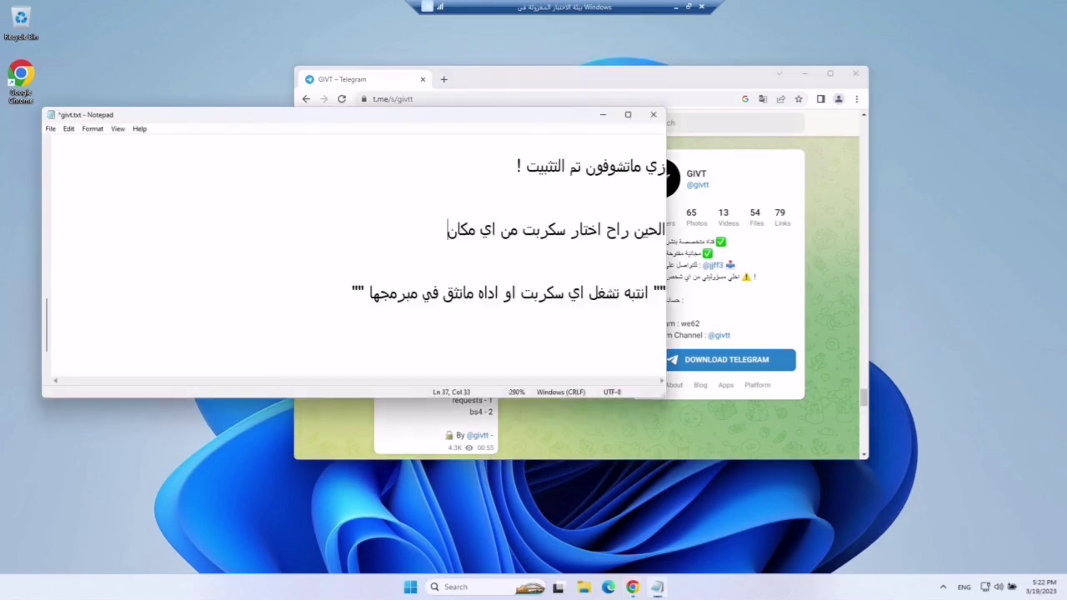
pyautogui.press('Down')
pyautogui.press('Down')
pyautogui.press('Down')
pyautogui.press('Down')
pyautogui.press('Down')
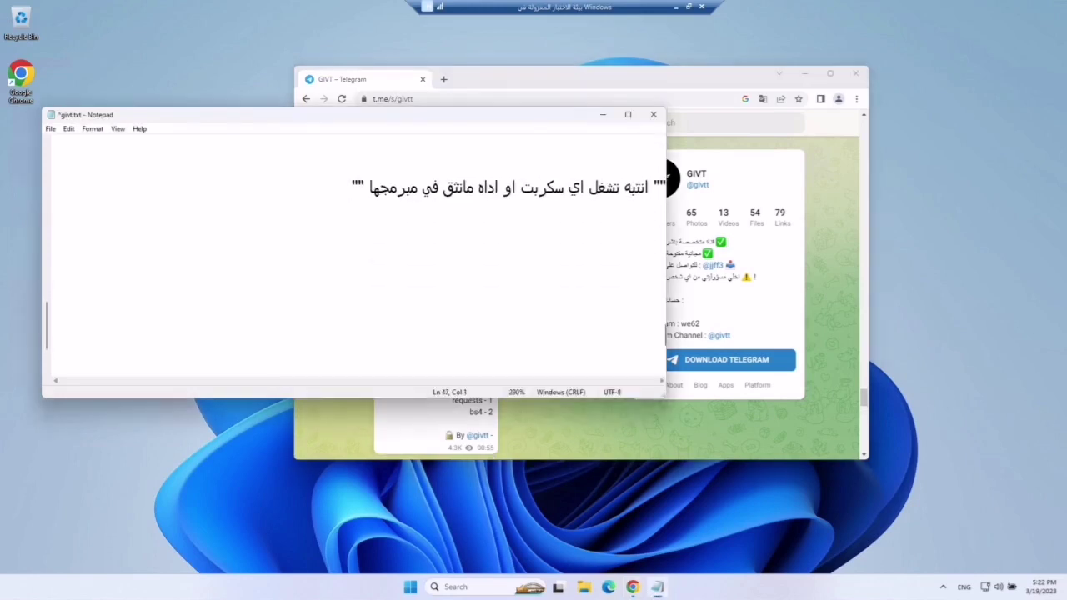
pyautogui.write('ا ر')
pyautogui.write('نا راح أ')
pyautogui.write('جرب الأ')
pyautogui.write('داة')
pyautogui.write(' ذي')
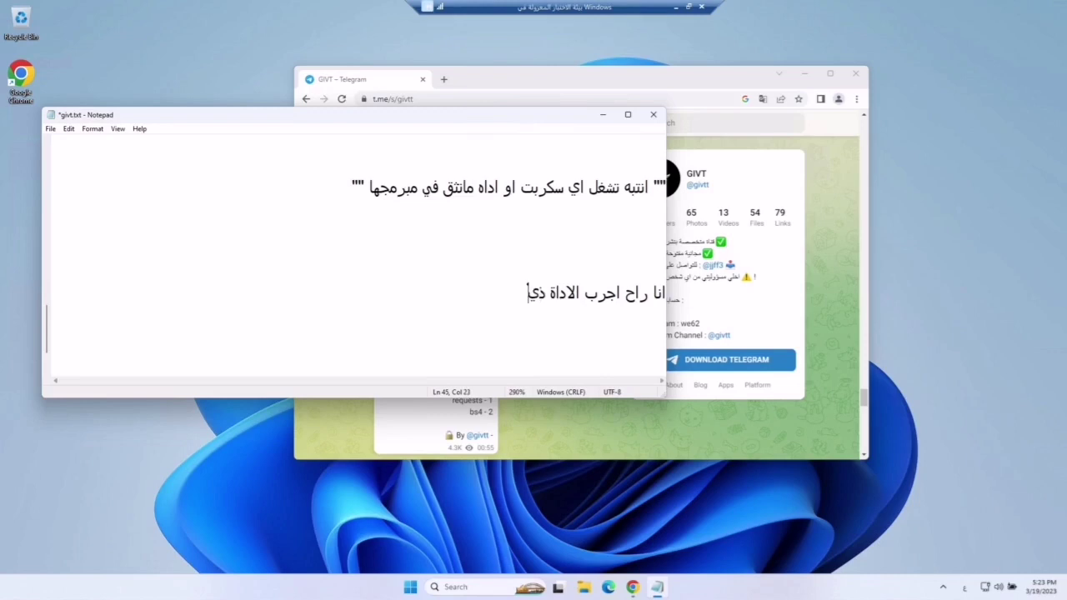
# - Return to Chrome, highlight the script's description, then open the main.py post on its own page
pyautogui.click(442, 446)
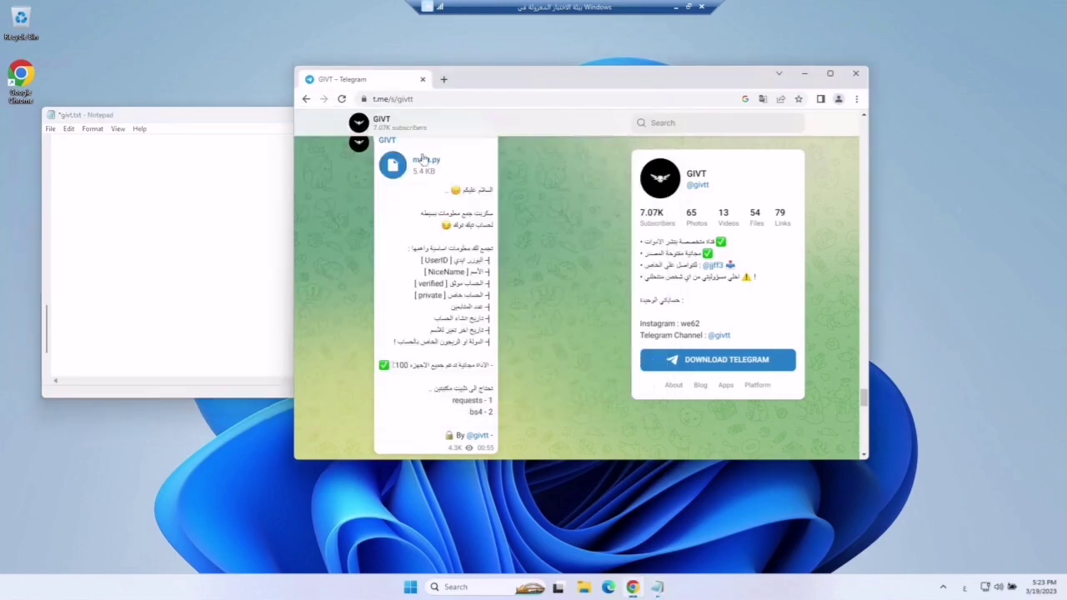
pyautogui.moveTo(491, 213); pyautogui.dragTo(456, 225)
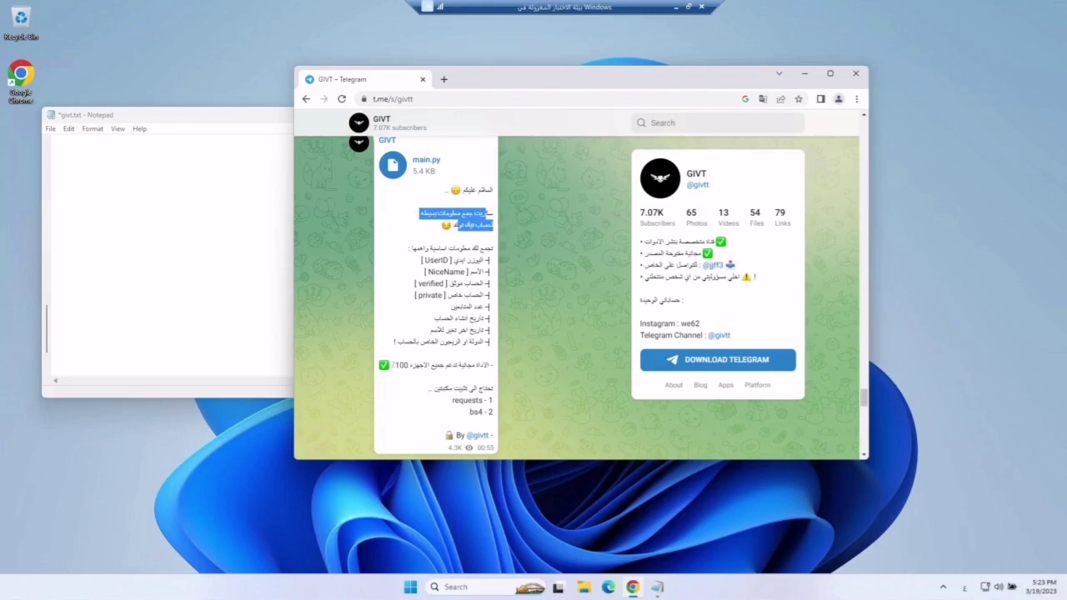
pyautogui.click(456, 225)
pyautogui.click(420, 163)
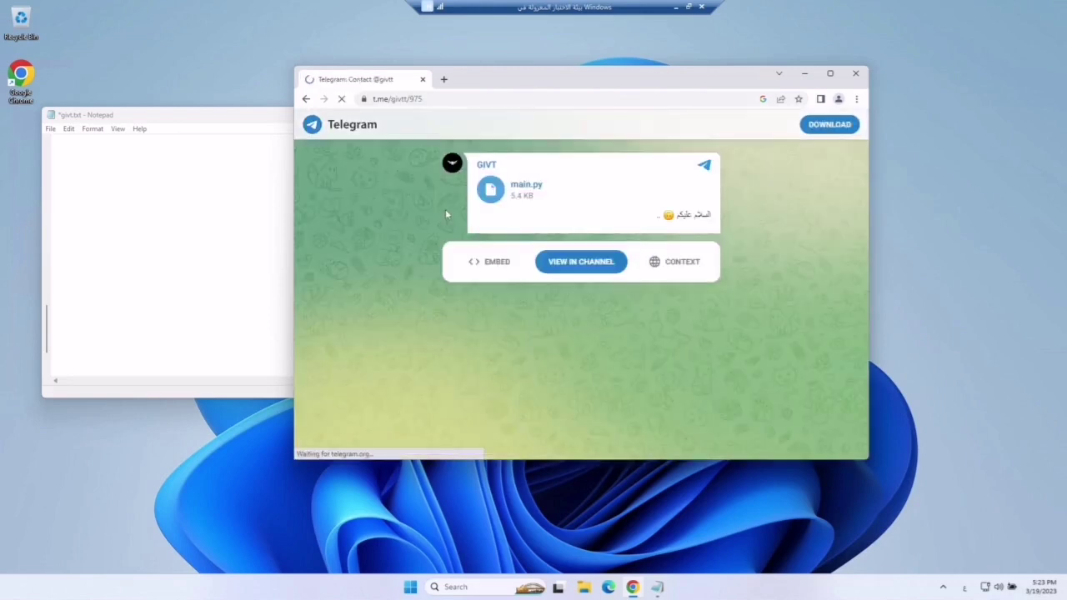
pyautogui.scroll(-2, 454, 218)
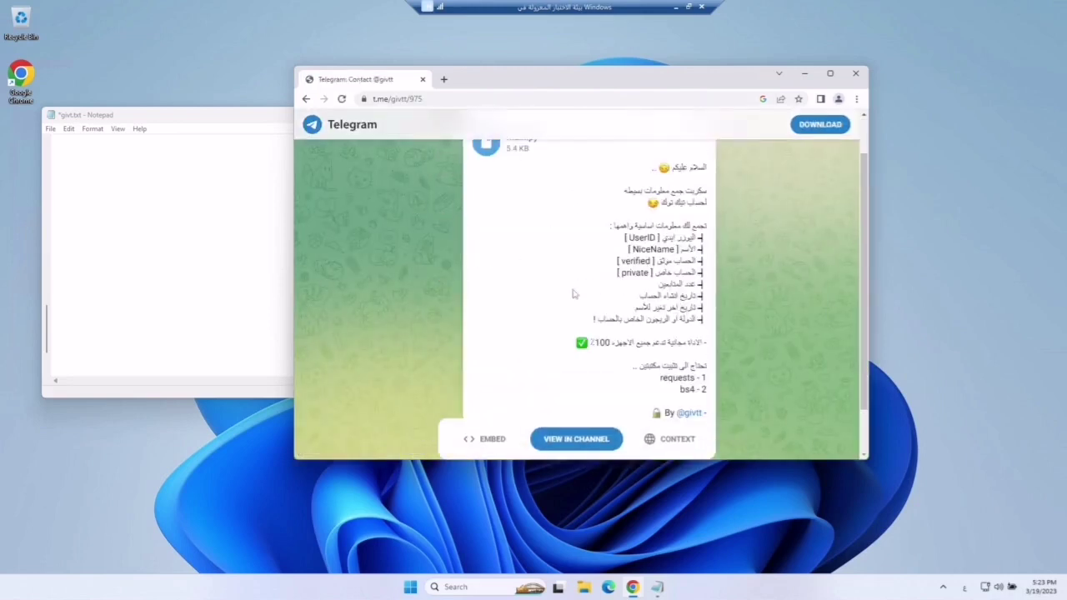
# - Create a new folder on the desktop with the default name, open it and minimize its window
pyautogui.rightClick(114, 81)
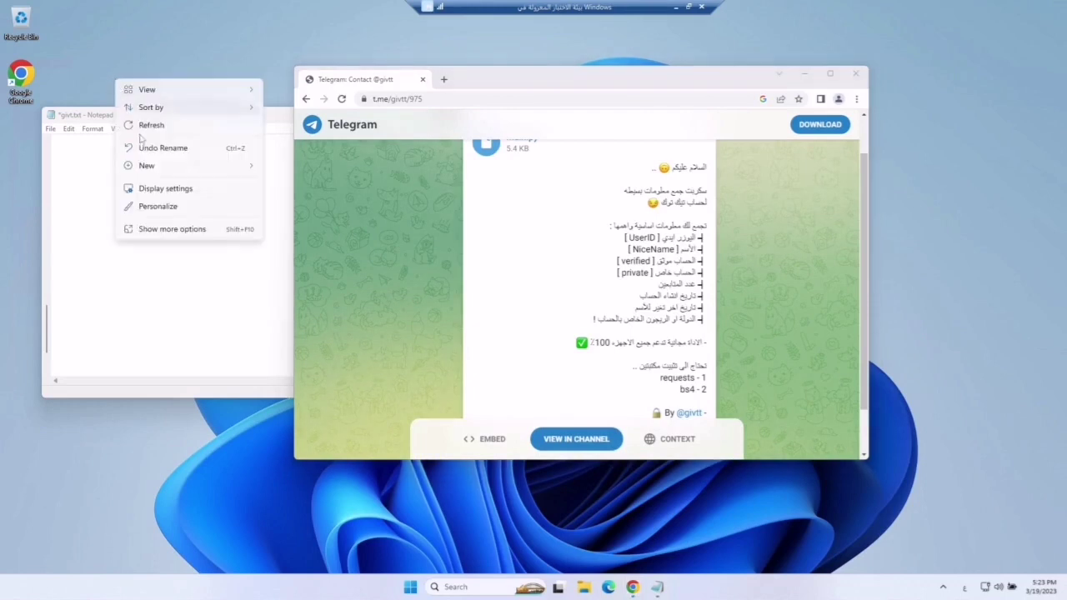
pyautogui.moveTo(146, 165)
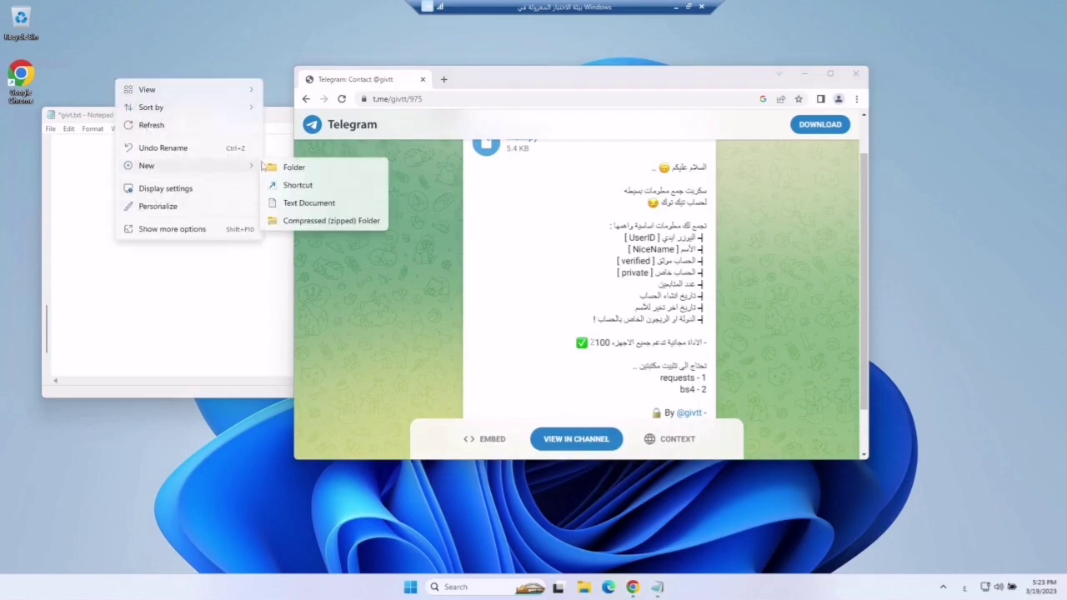
pyautogui.click(317, 166)
pyautogui.press('Return')
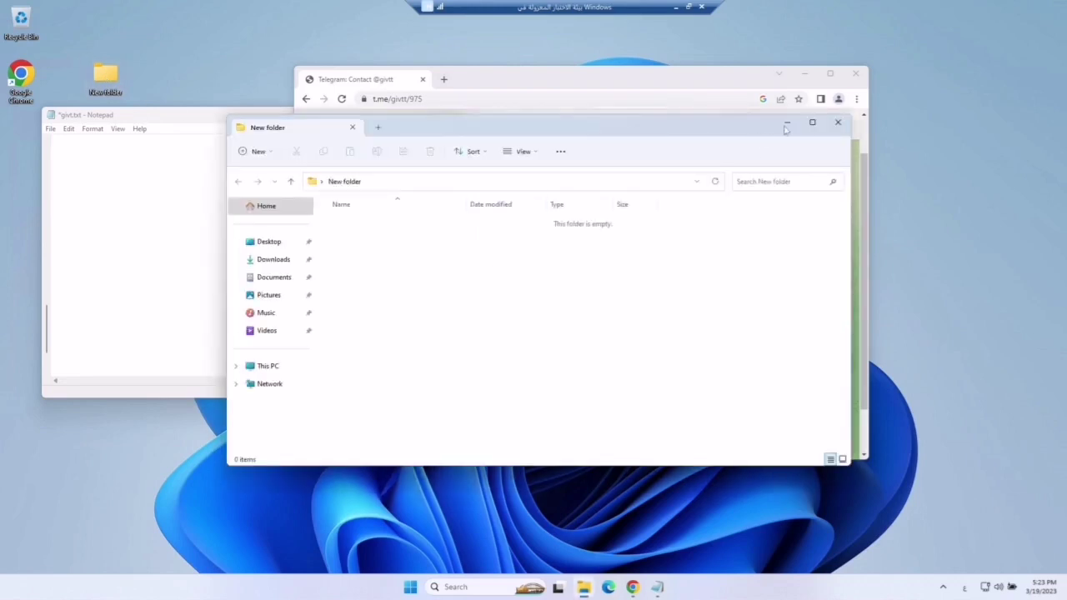
pyautogui.click(787, 127)
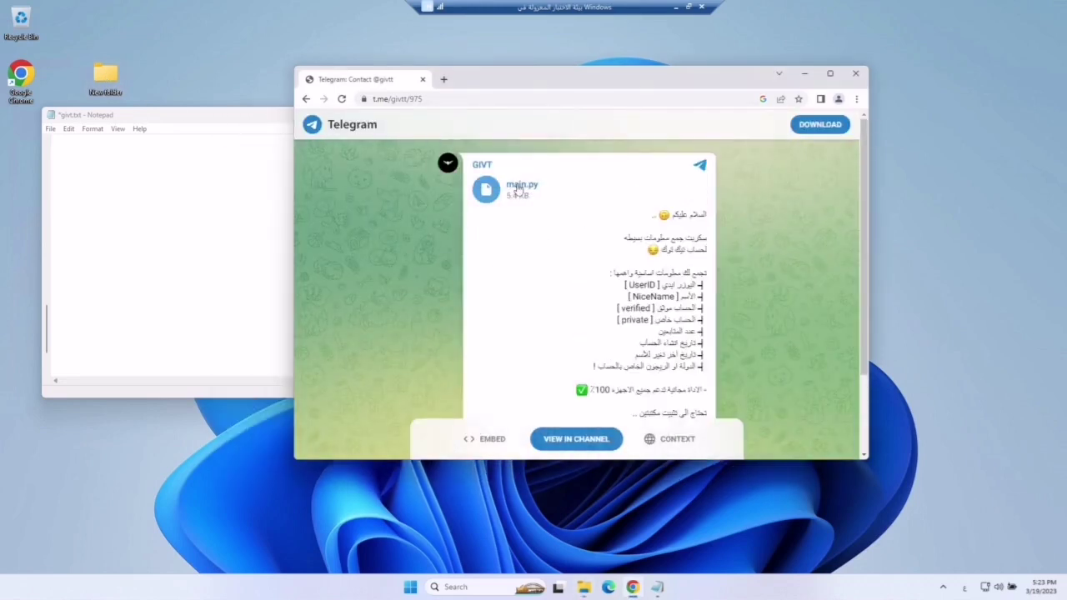
# - Try to download main.py from the Telegram post by opening its file link, including in a new tab
pyautogui.click(517, 185)
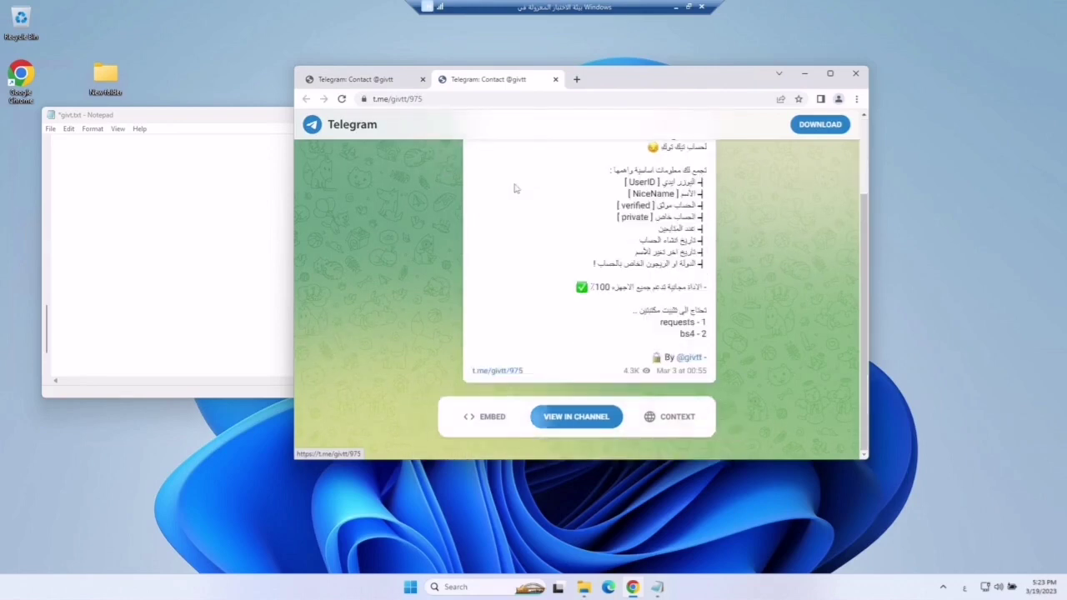
pyautogui.rightClick(516, 188)
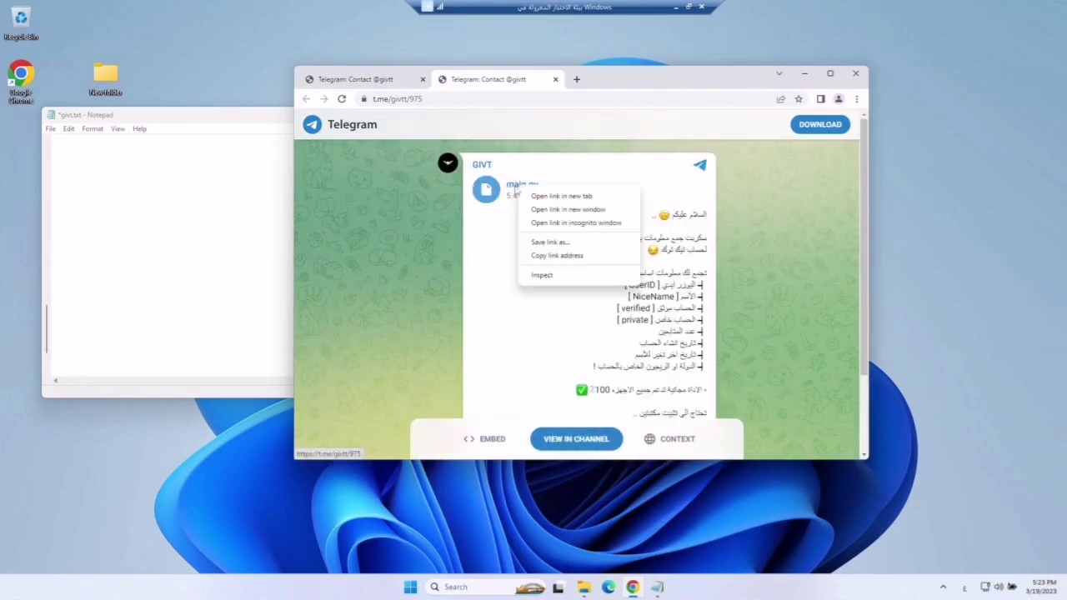
pyautogui.click(547, 197)
pyautogui.click(590, 83)
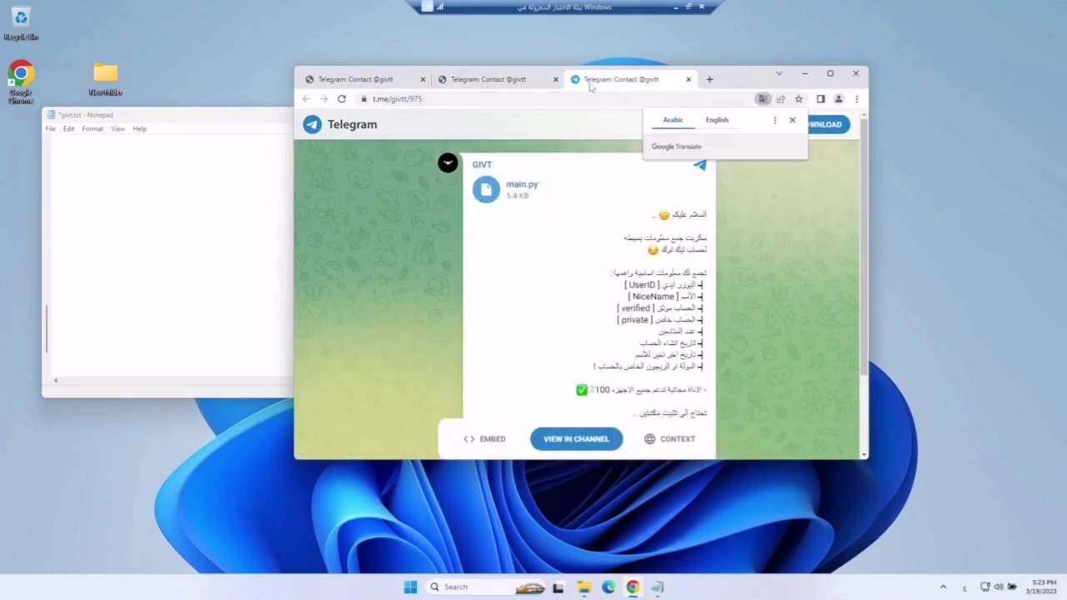
pyautogui.click(688, 79)
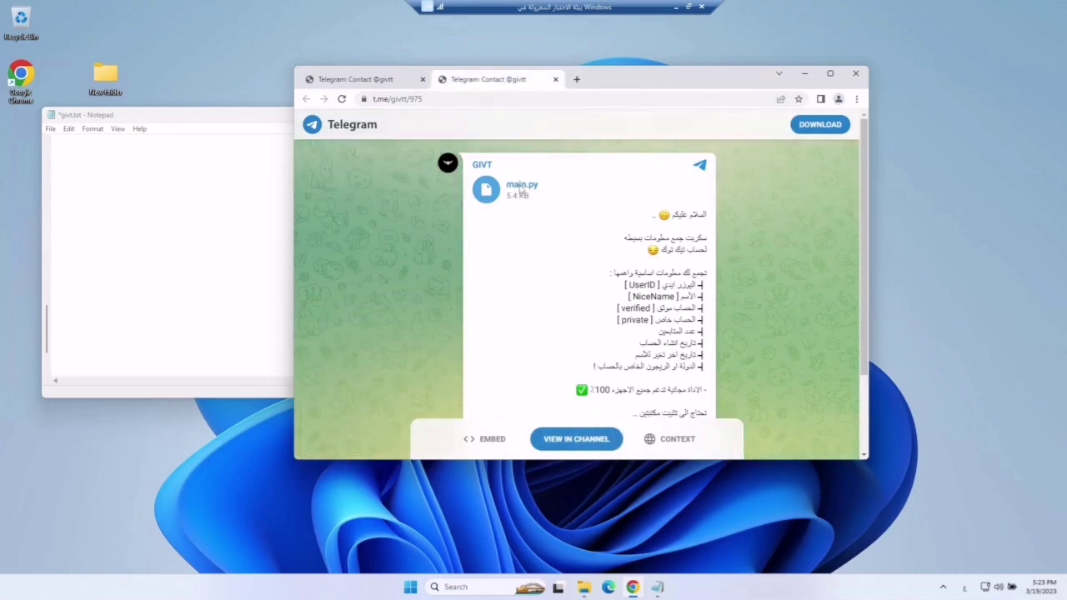
pyautogui.click(520, 190)
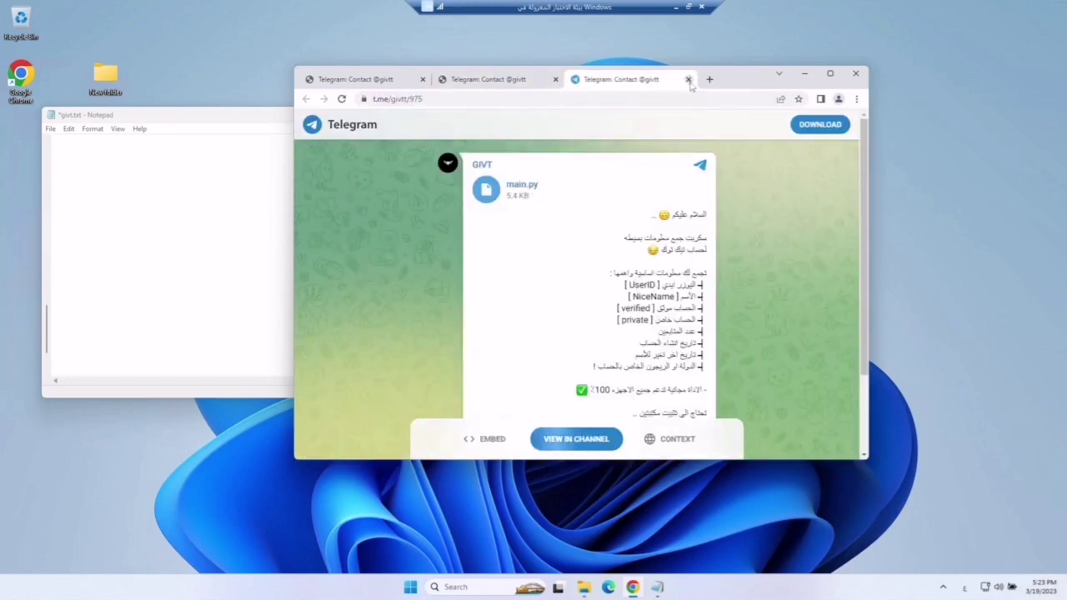
pyautogui.click(687, 79)
pyautogui.click(514, 200)
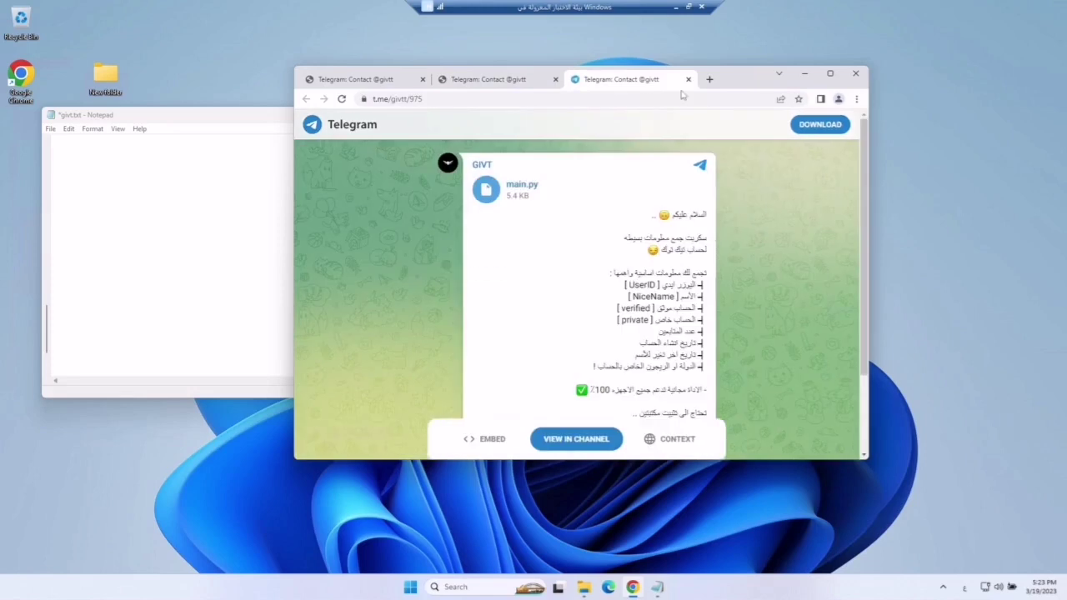
# - Add the line "راح انزله واجيكم ههههههه" at the end of the note, highlight it and return to the Telegram post
pyautogui.click(250, 232)
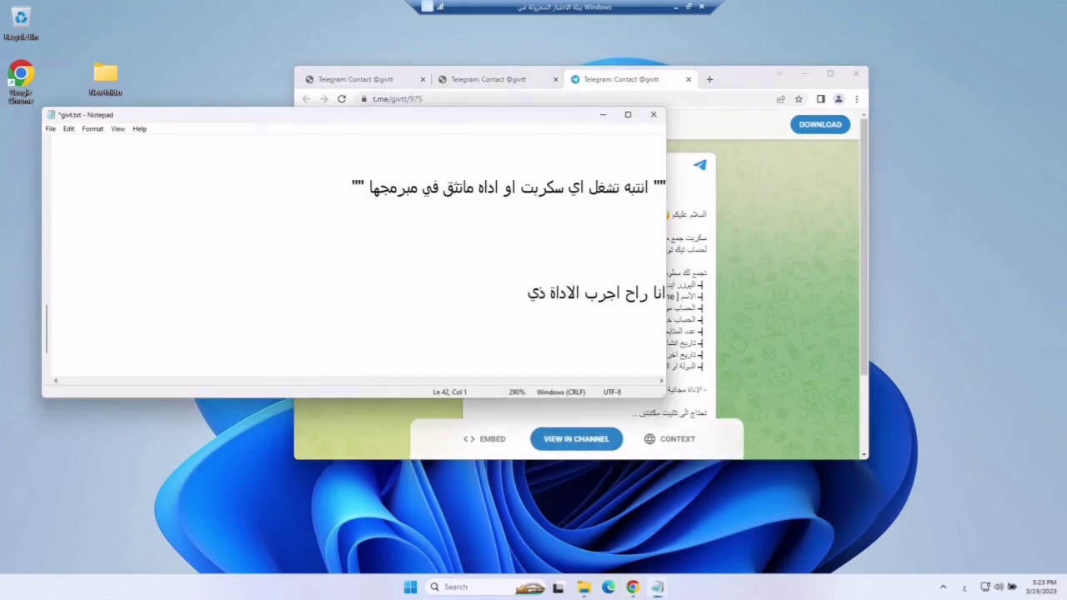
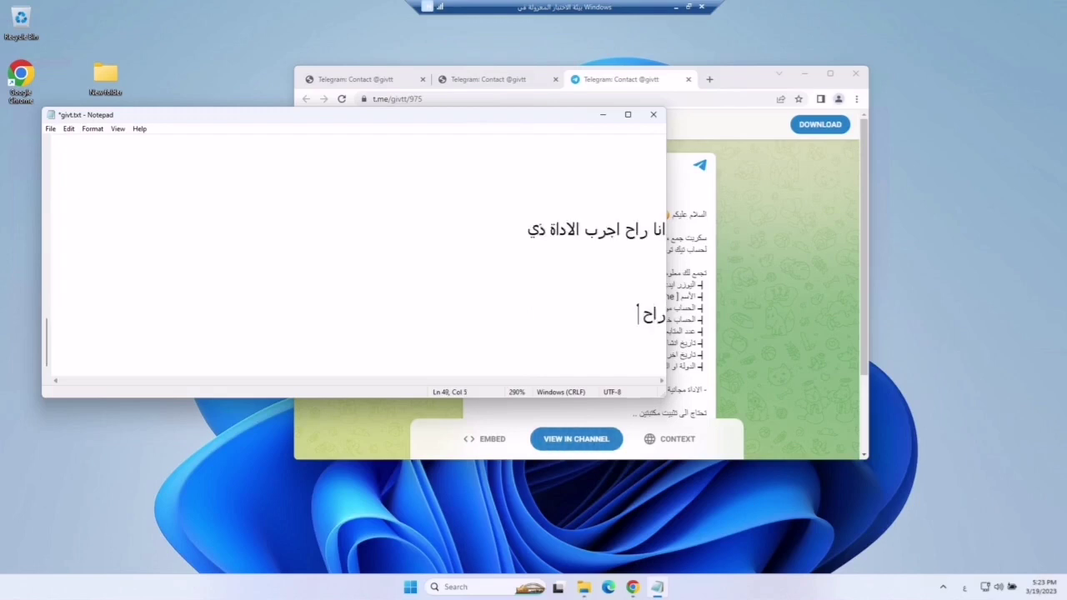
pyautogui.write('نزله واجيكم ههههههه')
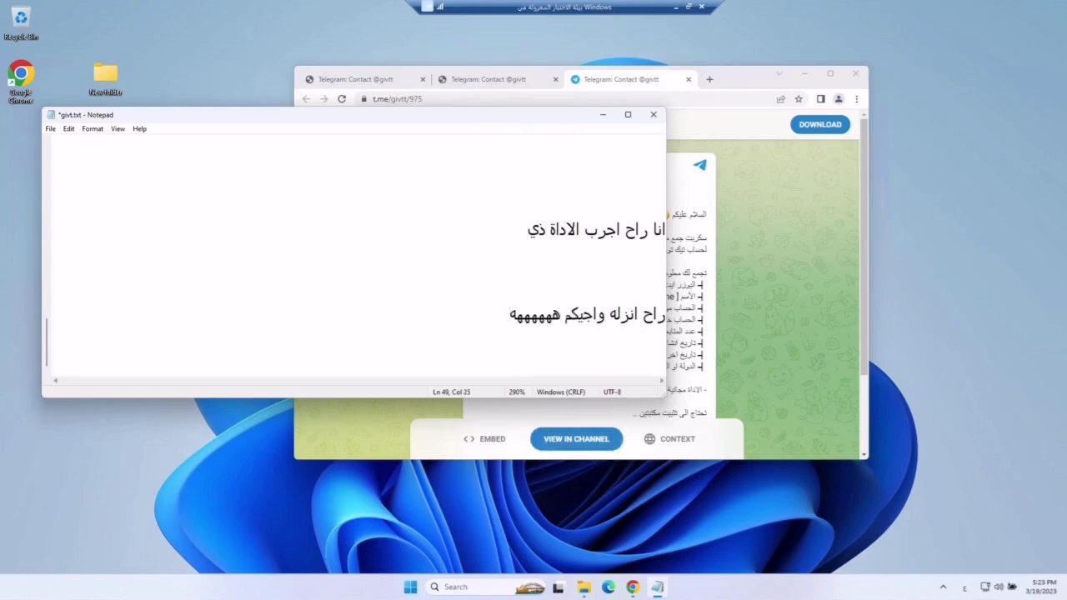
pyautogui.moveTo(509, 315); pyautogui.dragTo(620, 315)
pyautogui.click(511, 329)
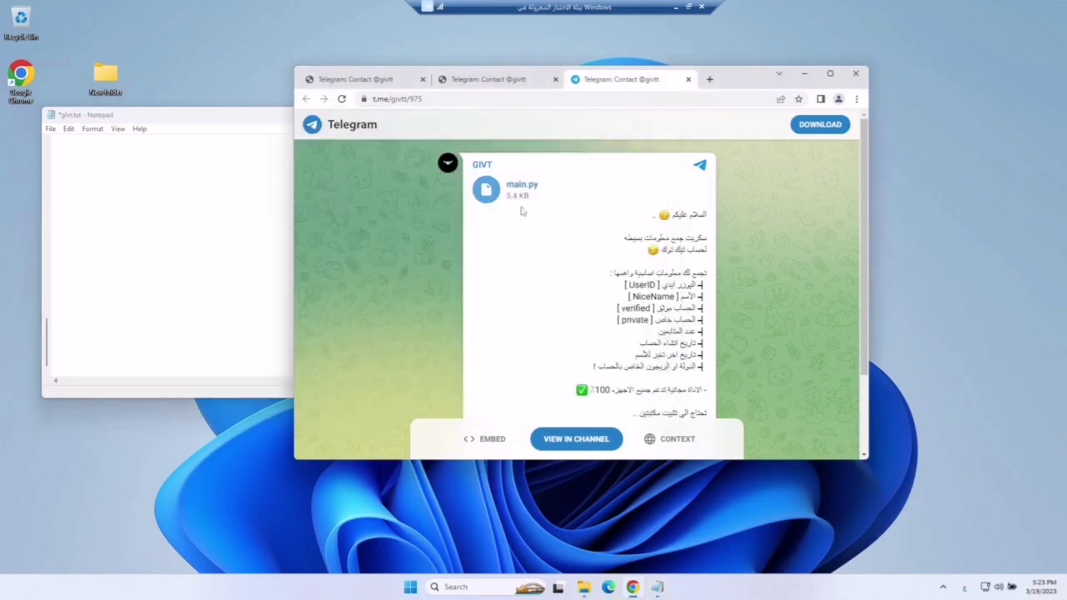
pyautogui.click(519, 209)
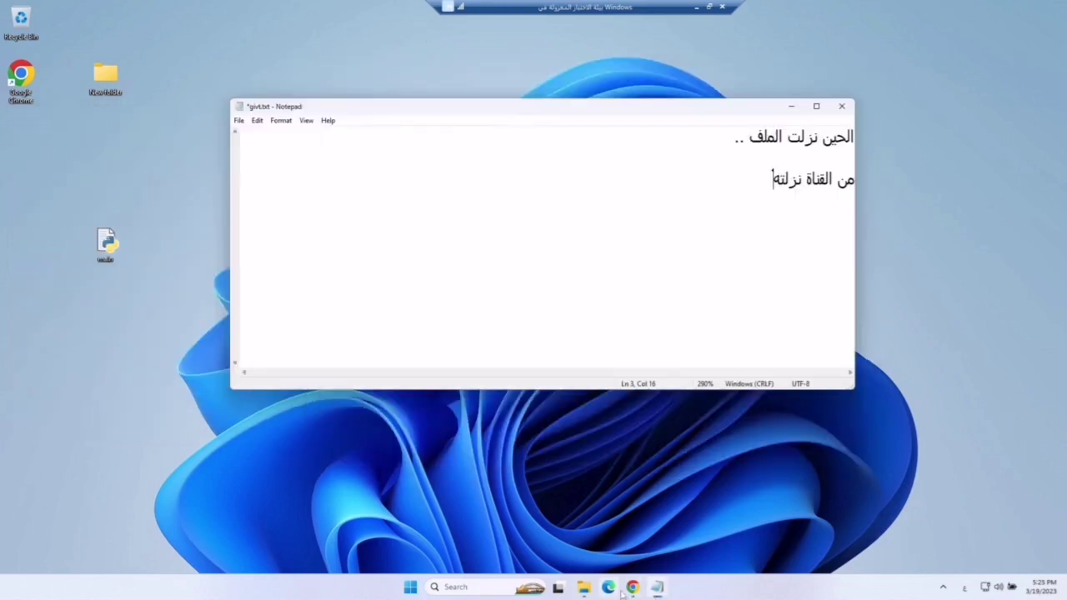
# - Show the main.py post in Chrome and minimize it, then replace the note's text with "راح نحط الاداة في ملف"
pyautogui.click(632, 587)
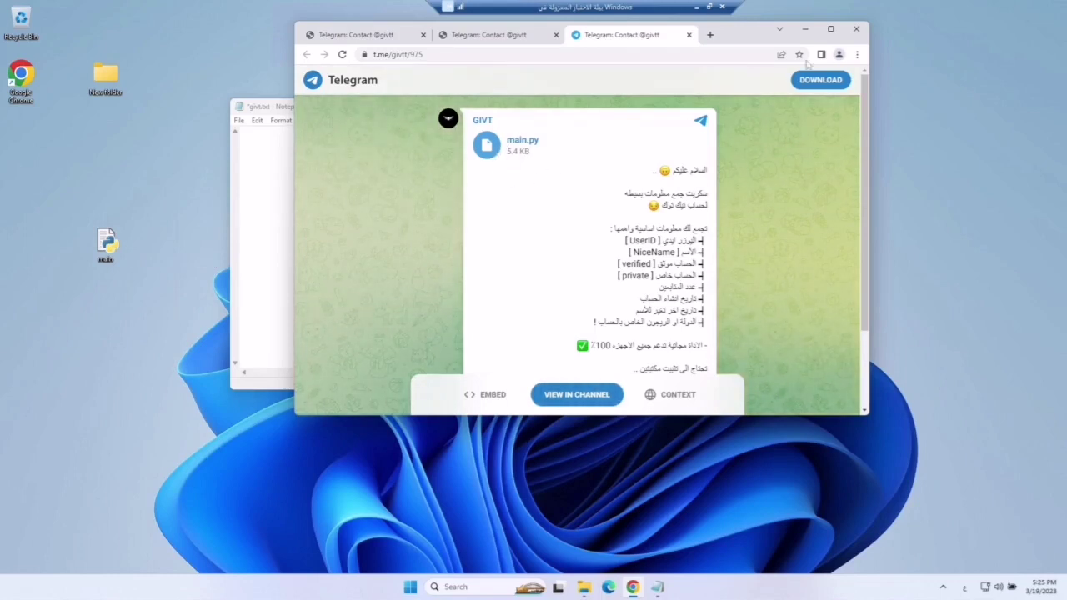
pyautogui.click(804, 29)
pyautogui.hotkey('ctrl', 'a')
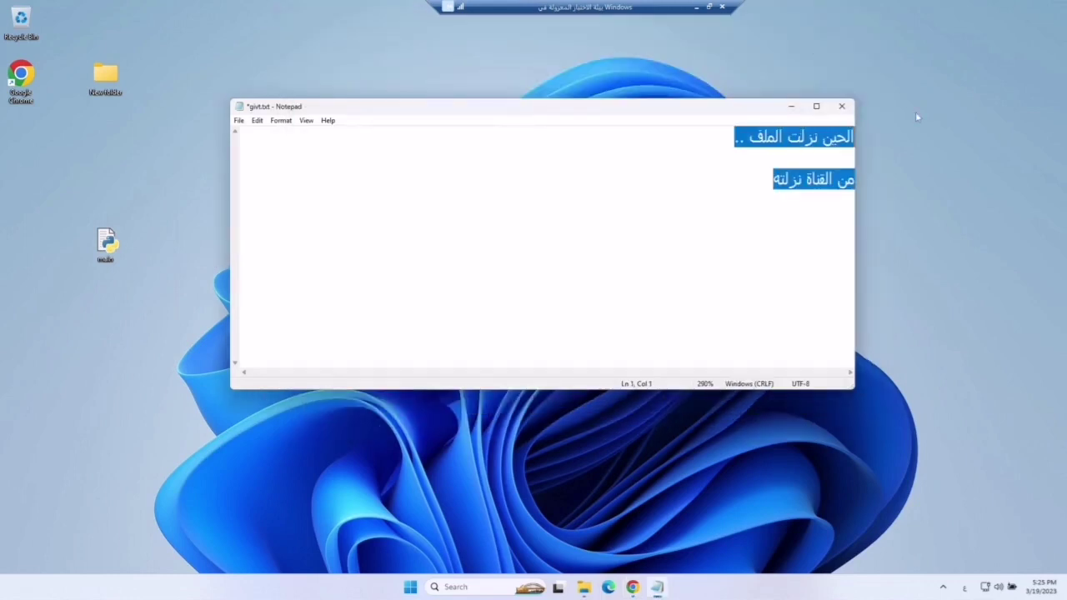
pyautogui.write('راح نحط الاداة ف')
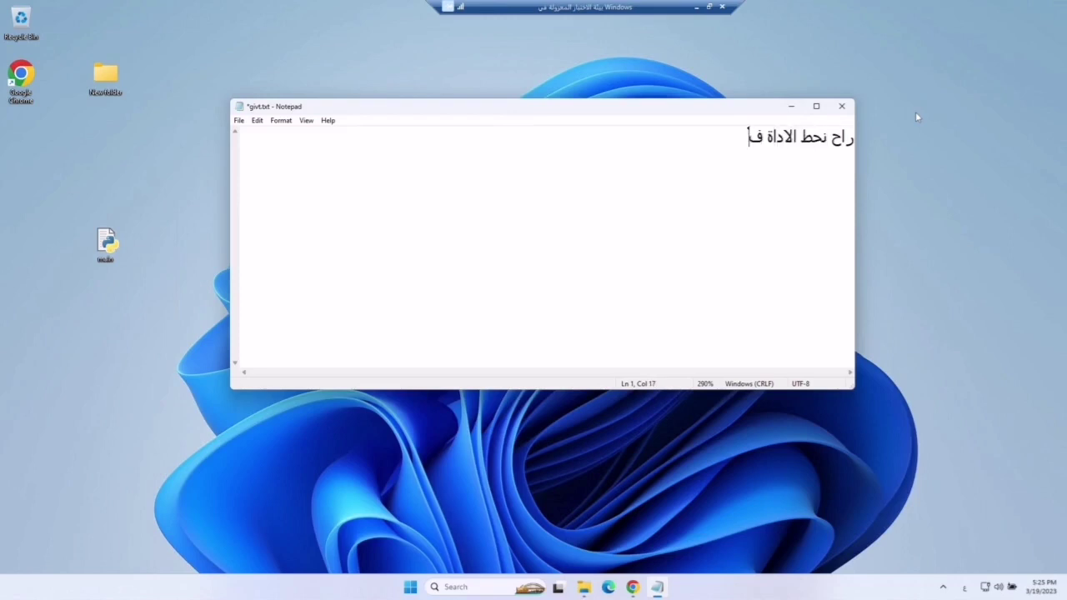
pyautogui.write('ي ملف')
# - Place New folder below the Chrome shortcut, move the main script into it, then open the folder and arrange its window beside the note
pyautogui.moveTo(105, 80); pyautogui.dragTo(26, 162)
pyautogui.moveTo(110, 249); pyautogui.dragTo(25, 142)
pyautogui.doubleClick(25, 135)
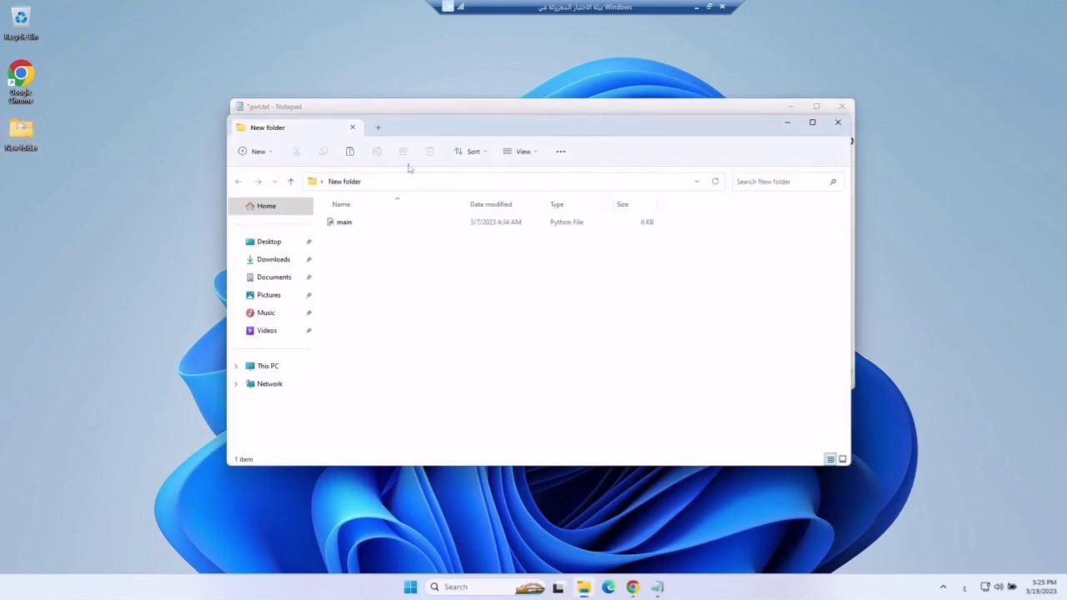
pyautogui.moveTo(432, 136); pyautogui.dragTo(281, 191)
pyautogui.click(376, 107)
pyautogui.moveTo(376, 108); pyautogui.dragTo(417, 90)
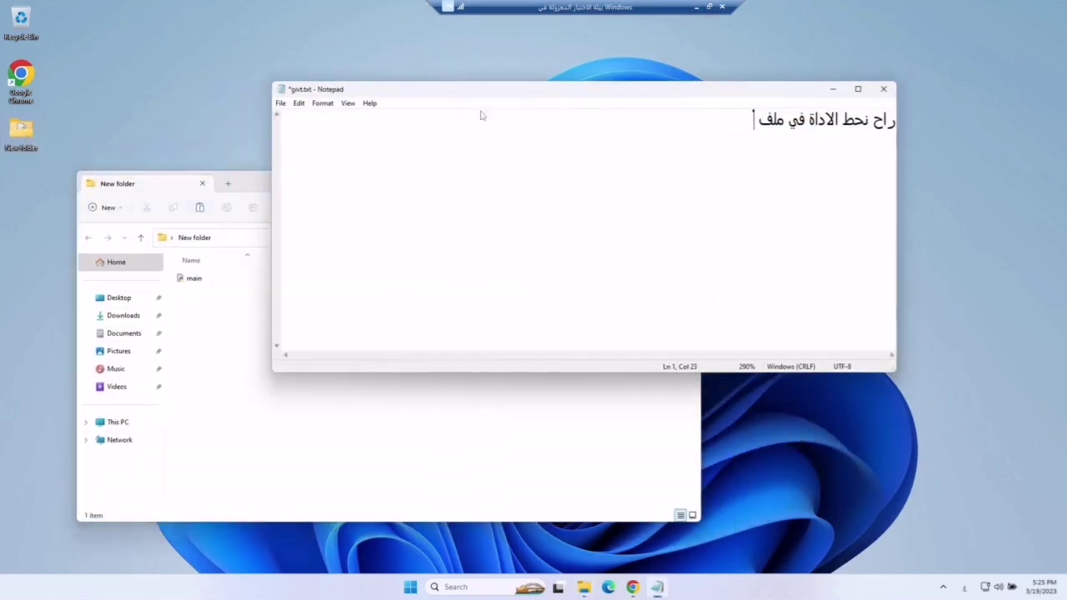
# - Add the line "الحين راح نتحقق من المكتبات المطلوبه ونثبتها !" to the note, leaving blank lines above it
pyautogui.press('Return')
pyautogui.write('الحين راح نتحقق')
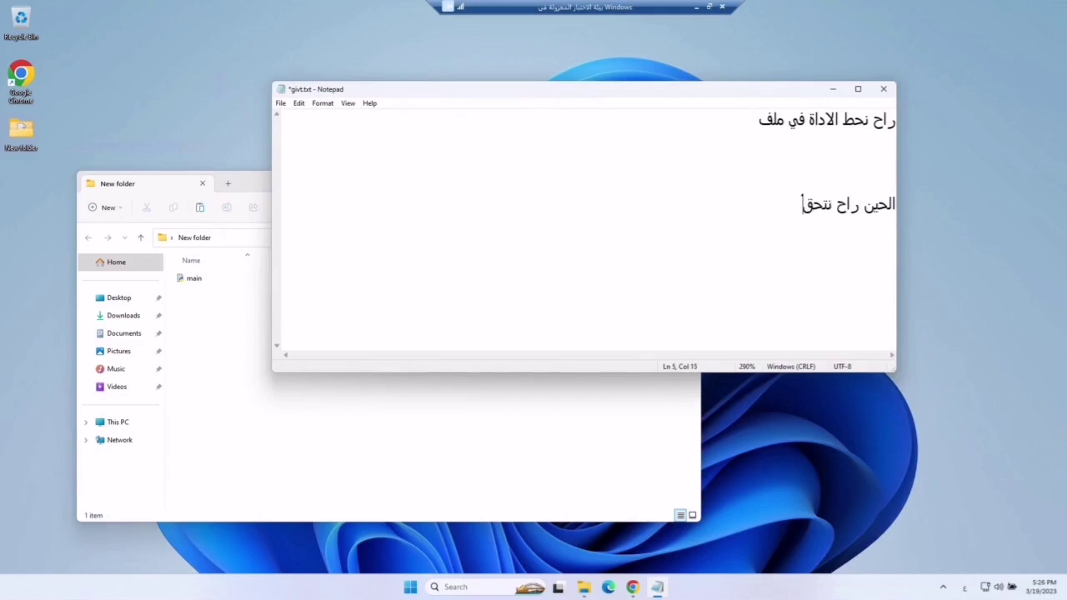
pyautogui.write(' من المكت')
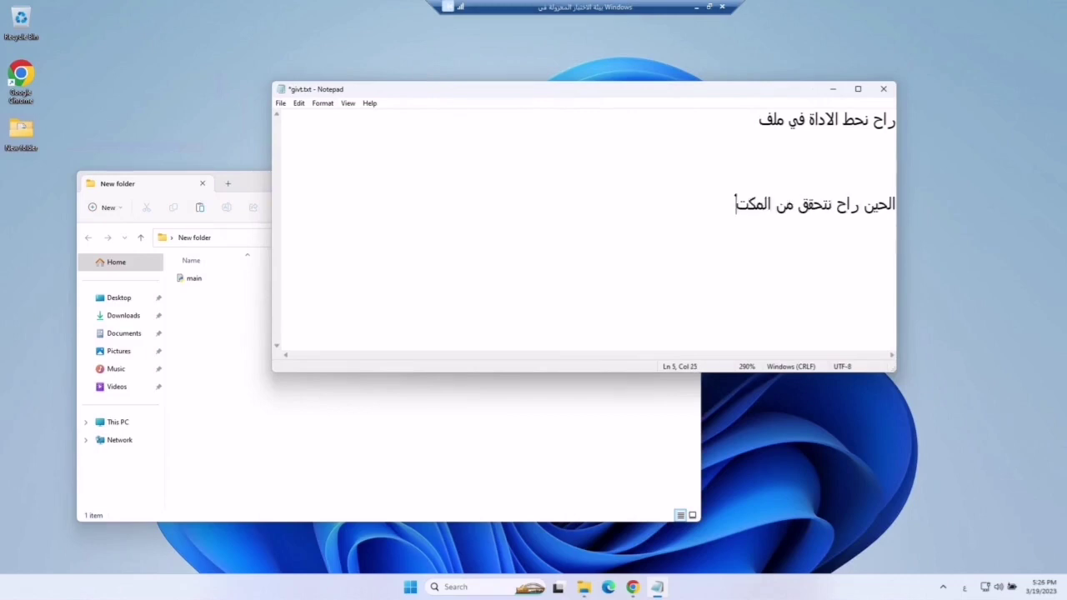
pyautogui.write('بات المطلوبه ونثبتها !')
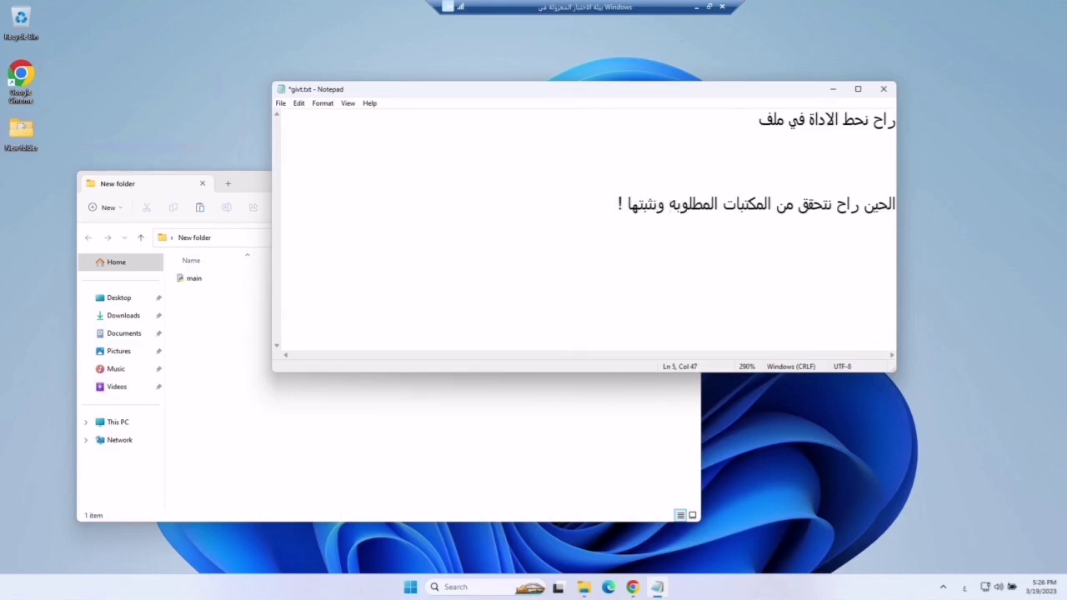
pyautogui.moveTo(895, 188); pyautogui.dragTo(618, 204)
pyautogui.press('BackSpace')
pyautogui.hotkey('ctrl', 'z')
pyautogui.press('End')
# - Switch to Chrome and check the required libraries listed at the end of the main.py post
pyautogui.click(587, 477)
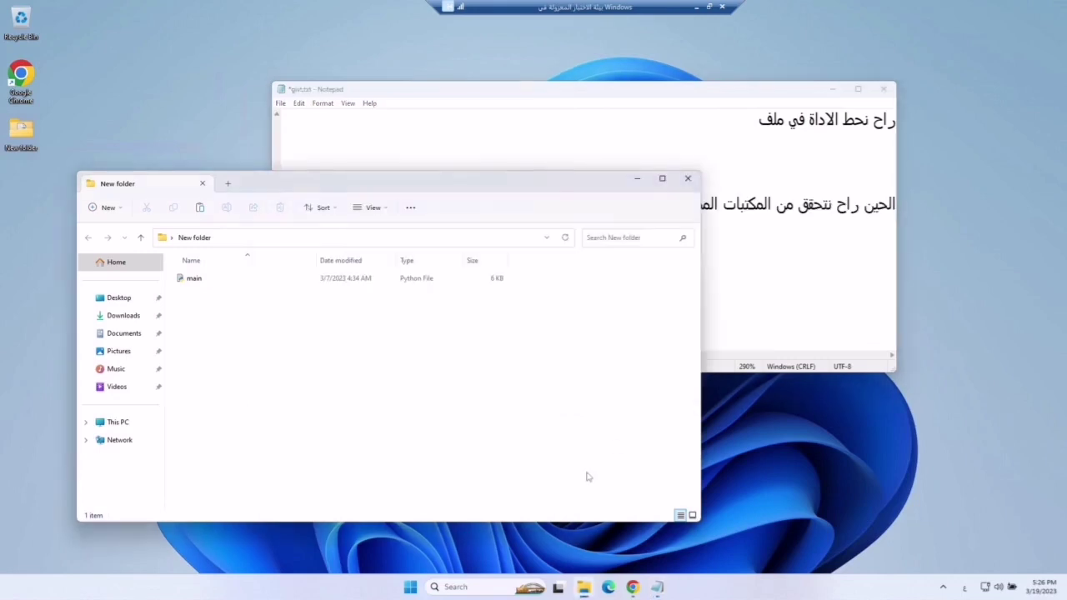
pyautogui.click(632, 587)
pyautogui.scroll(-2, 531, 141)
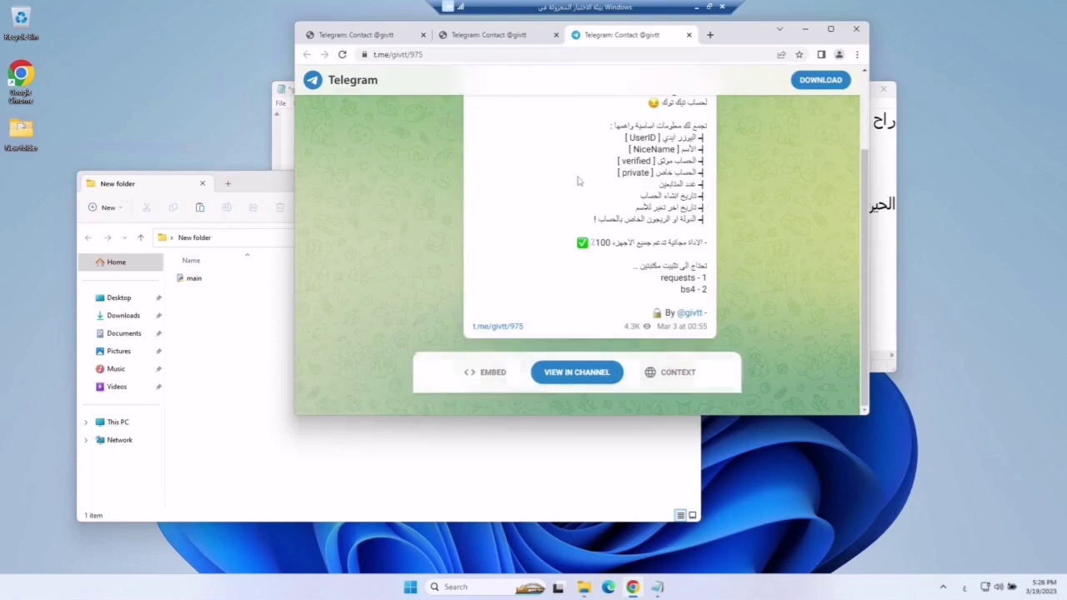
pyautogui.moveTo(709, 265)
pyautogui.mouseDown()
pyautogui.moveTo(641, 266)
pyautogui.moveTo(693, 266)
pyautogui.mouseUp()
# - Return to the note and add the line "زي ماتشوفون مطلوب مكتبتين" below the libraries sentence
pyautogui.click(884, 285)
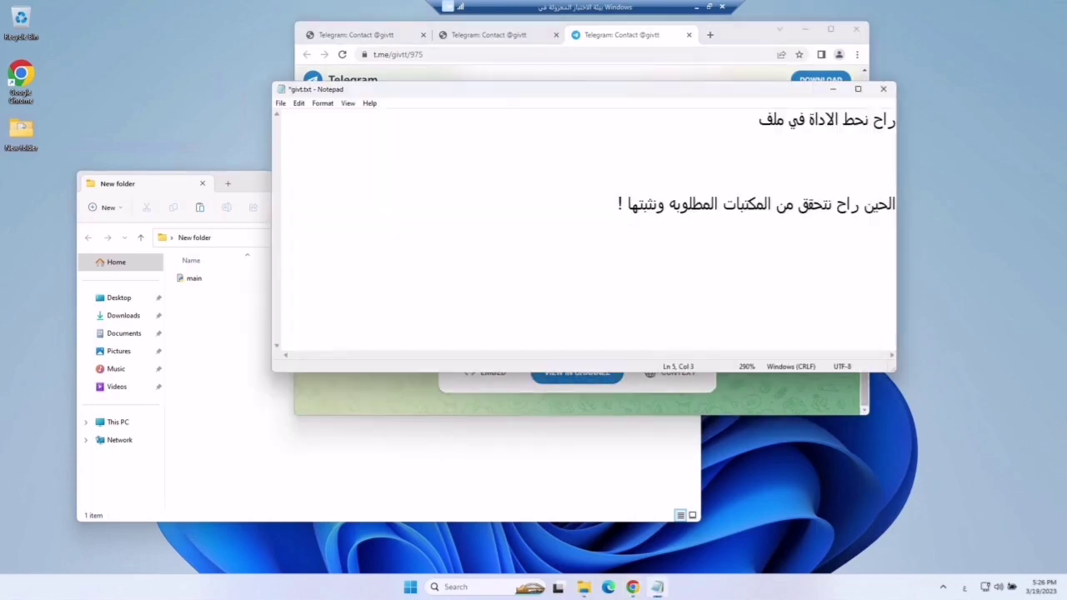
pyautogui.press('Return')
pyautogui.press('Return')
pyautogui.press('Return')
pyautogui.write('زي ماشت')
pyautogui.write('وفون')
pyautogui.press('BackSpace')
pyautogui.press('BackSpace')
pyautogui.press('BackSpace')
pyautogui.press('BackSpace')
pyautogui.press('BackSpace')
pyautogui.press('BackSpace')
pyautogui.write('تشوفون مطلوب مكتبتين')
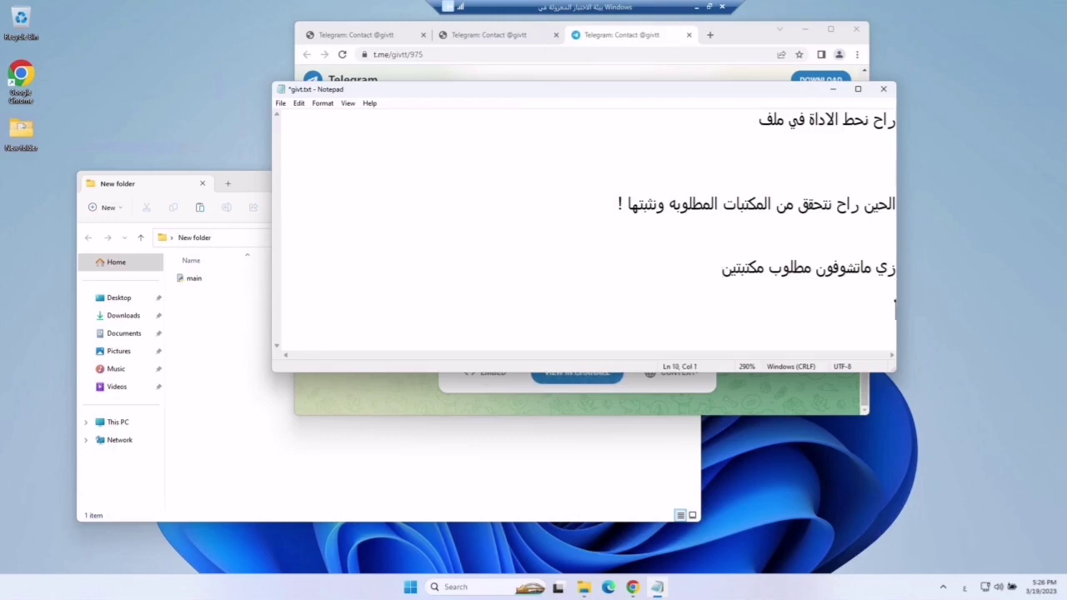
# - List the two required libraries in the note as "1 - requests" and "2 - bs4" on separate lines
pyautogui.write('1 - requests')
pyautogui.press('Return')
pyautogui.write('2 - bs4')
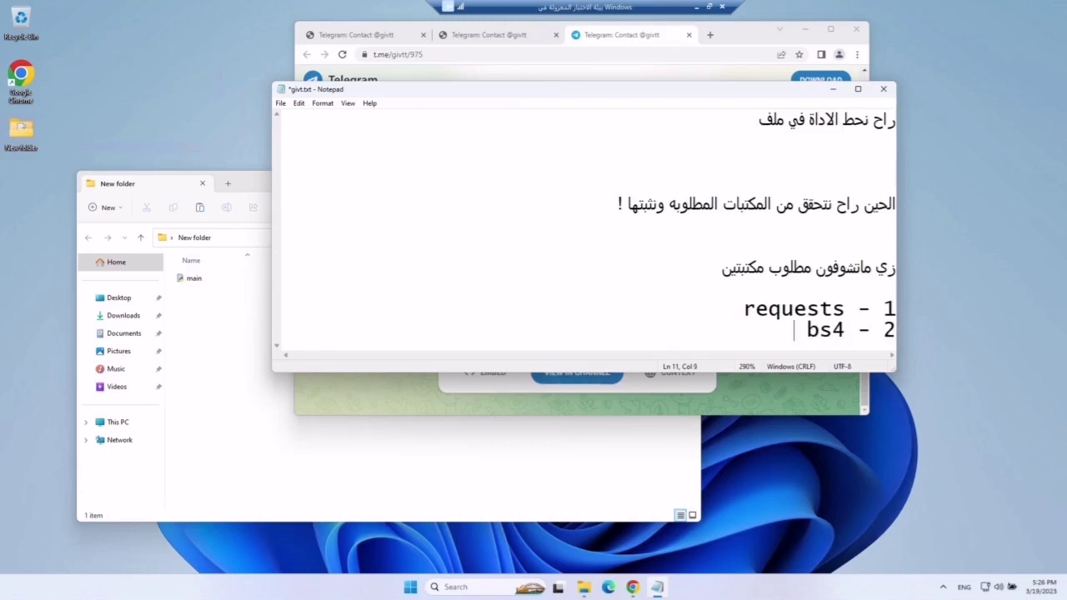
# - Add the heading "طريقه التثبيت :" several blank lines below the library list
pyautogui.press('Return')
pyautogui.press('Return')
pyautogui.press('Return')
pyautogui.press('Return')
pyautogui.write('طريقه التثب')
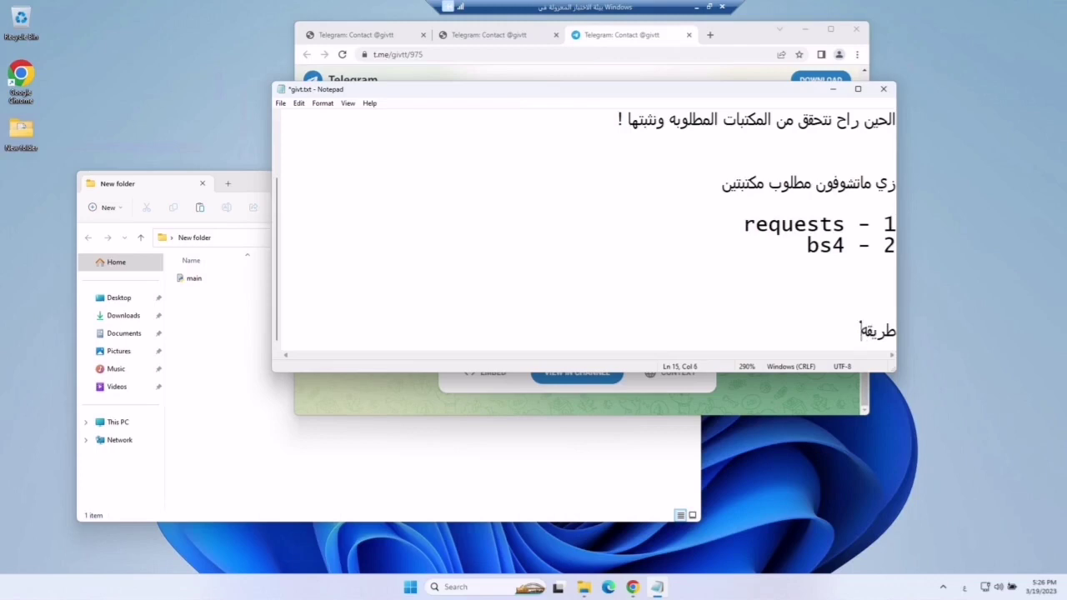
pyautogui.write('يت :')
pyautogui.moveTo(807, 331); pyautogui.dragTo(898, 405)
# - Write the instruction "راح نفتح cmd بنفس المجلد او عن طريق البحث .." under the installation heading
pyautogui.write('v')
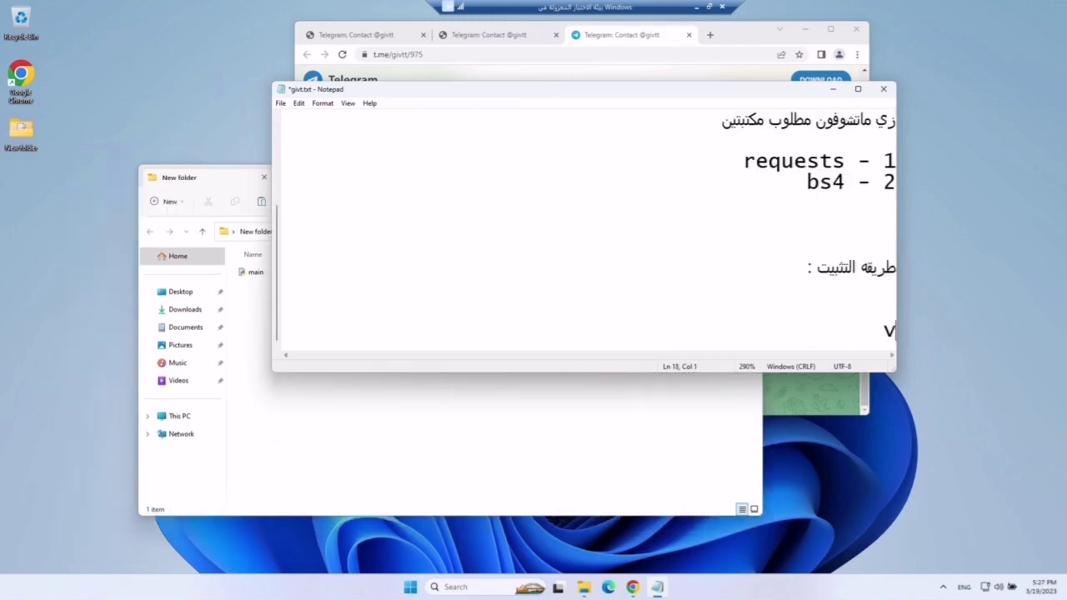
pyautogui.hotkey('alt', 'shift')
pyautogui.write('راح نفتح cmd')
pyautogui.hotkey('alt', 'shift')
pyautogui.write('بنفس المجد')
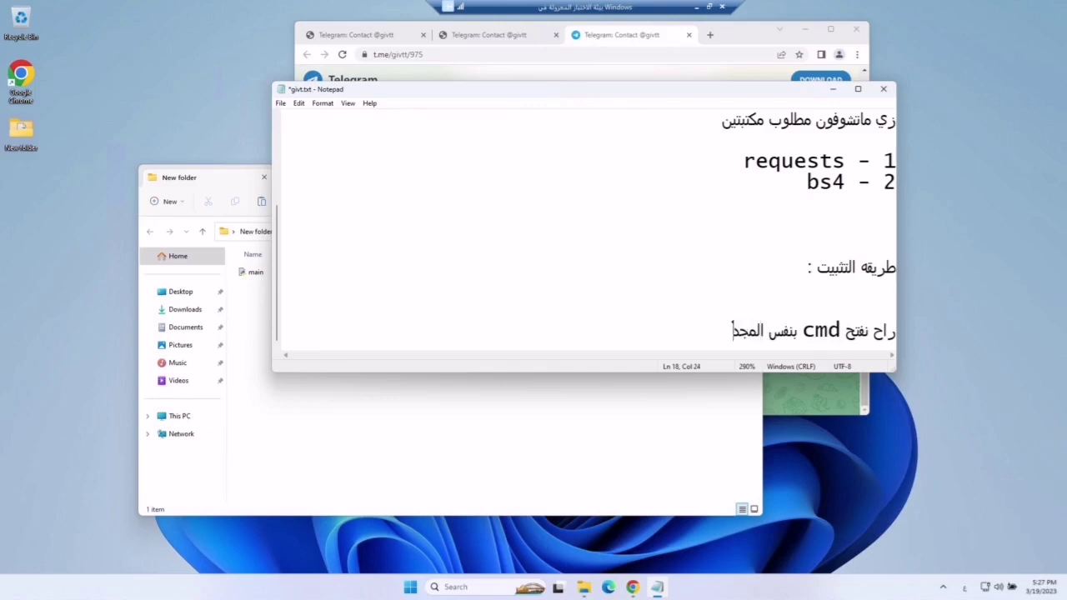
pyautogui.press('BackSpace')
pyautogui.write('لد او عن طريق البحث ..')
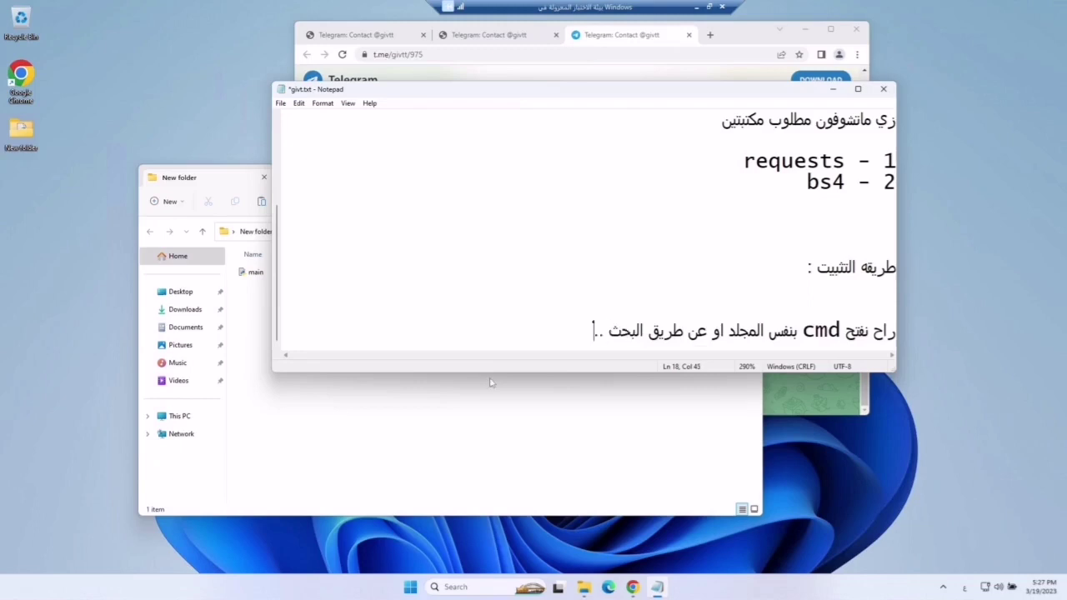
# - Search Windows for "cmd" and open Command Prompt as administrator, moving its window to the middle of the desktop
pyautogui.moveTo(870, 331); pyautogui.dragTo(608, 330)
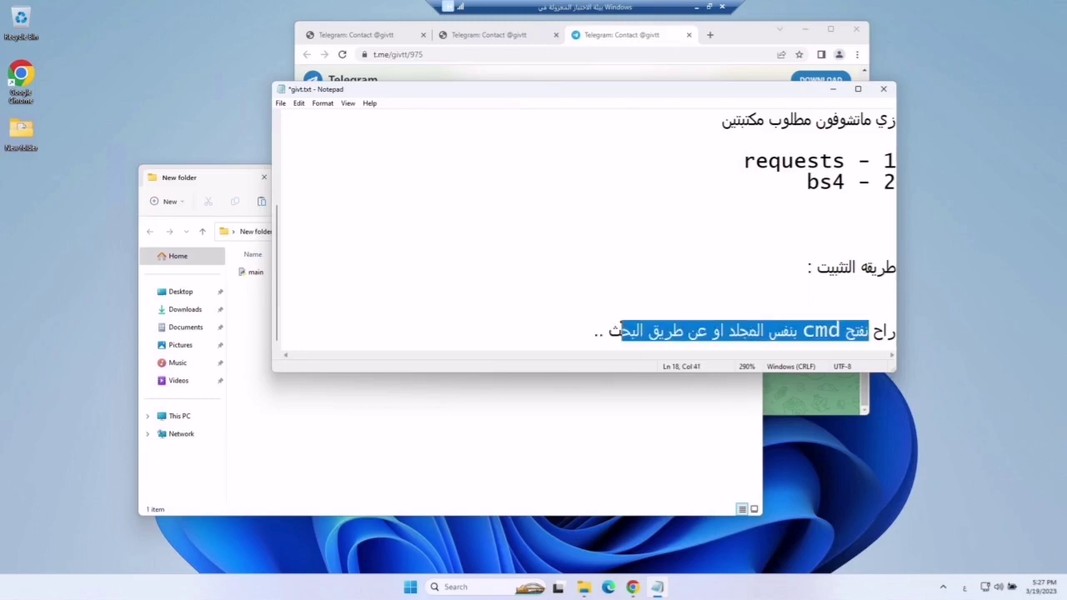
pyautogui.click(593, 331)
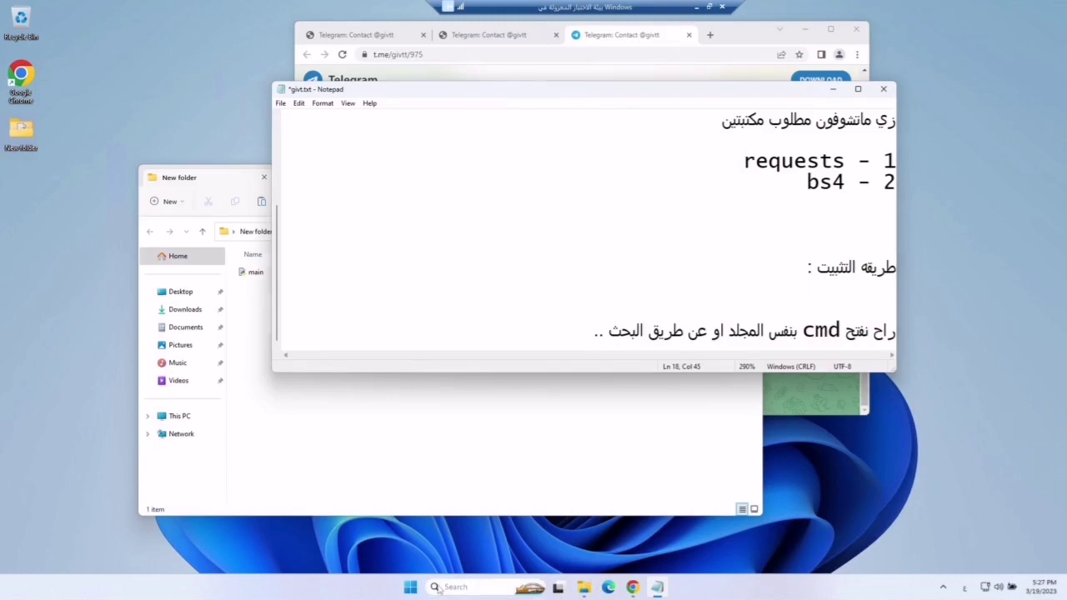
pyautogui.click(505, 587)
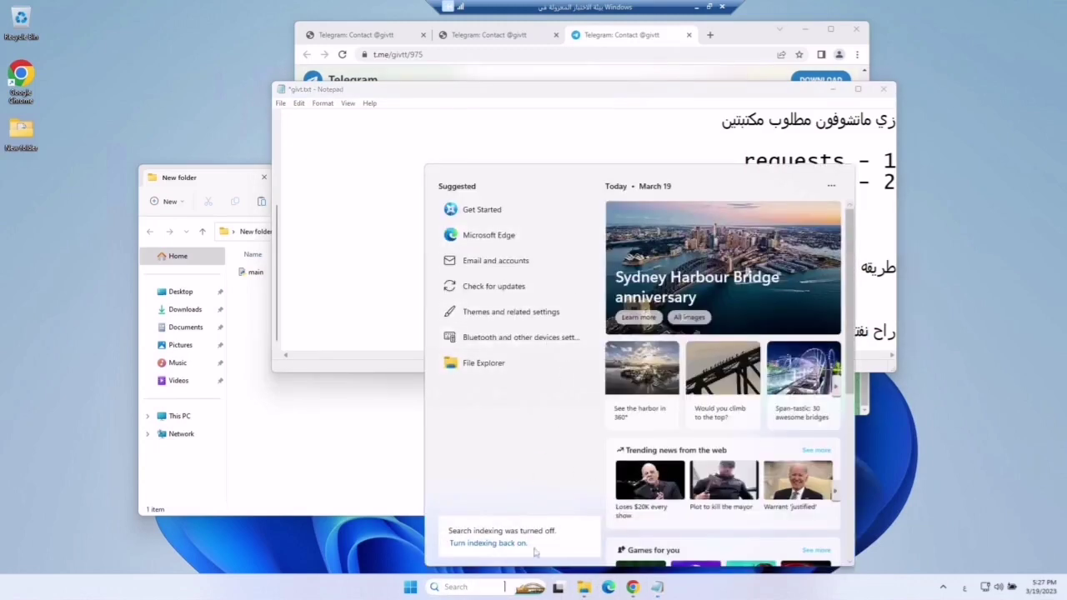
pyautogui.write('ؤةي')
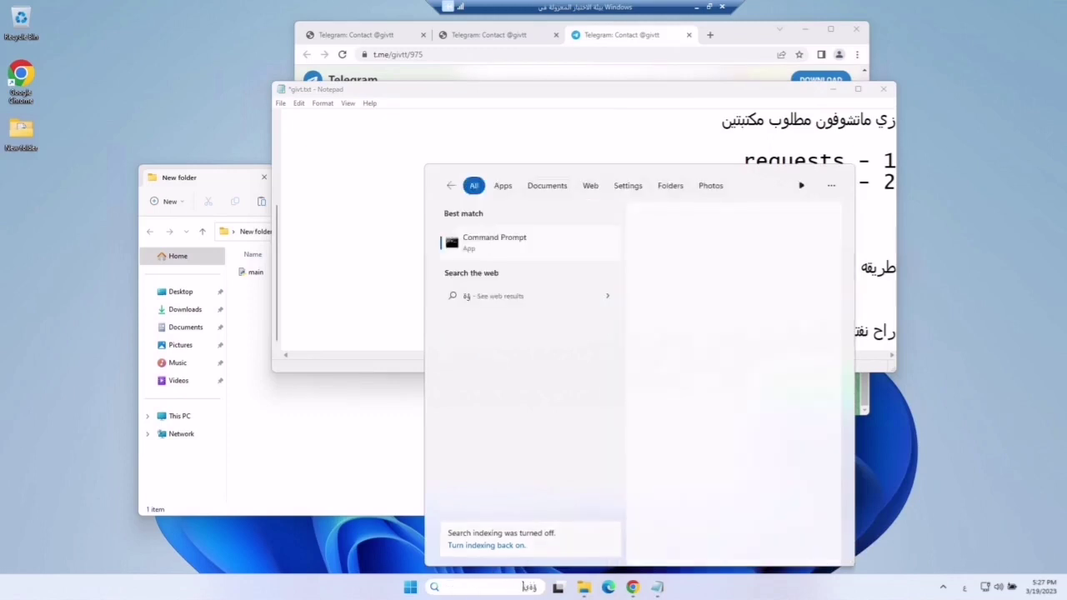
pyautogui.press('BackSpace')
pyautogui.press('BackSpace')
pyautogui.press('BackSpace')
pyautogui.write('cmd')
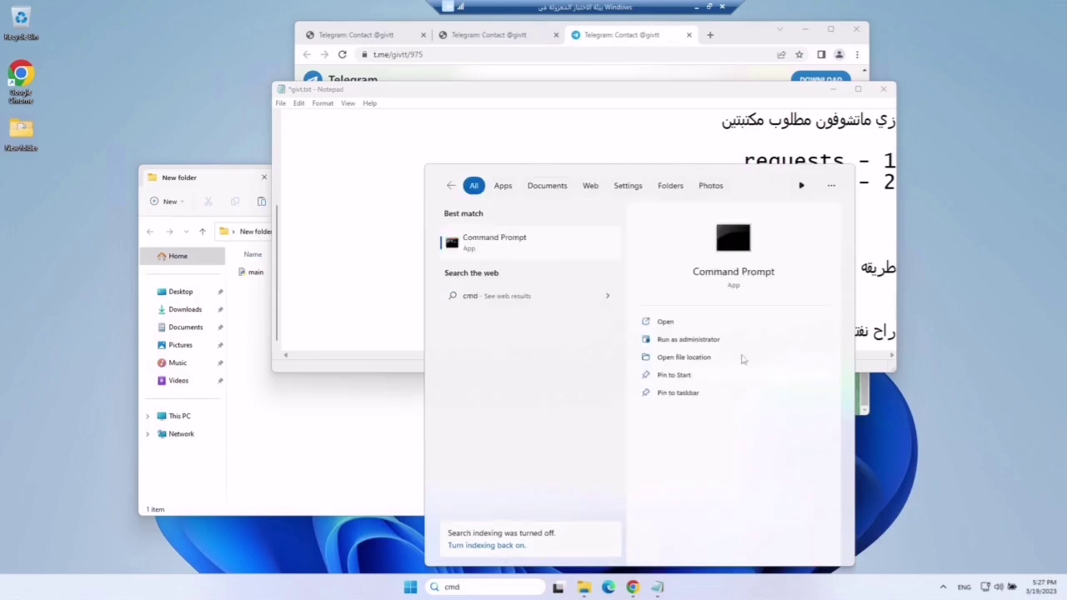
pyautogui.click(715, 340)
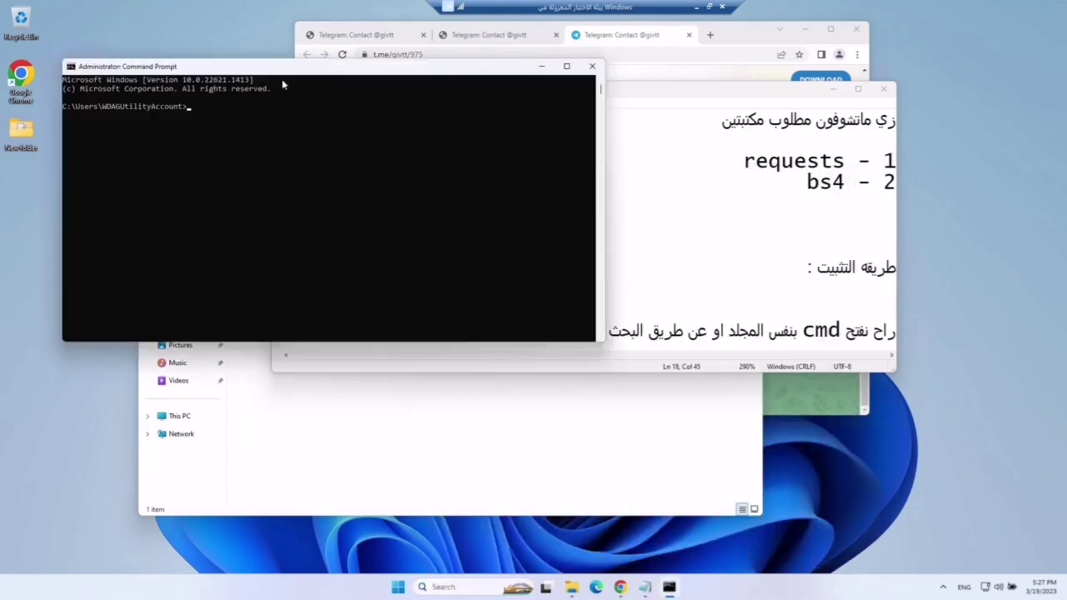
pyautogui.moveTo(286, 67); pyautogui.dragTo(475, 202)
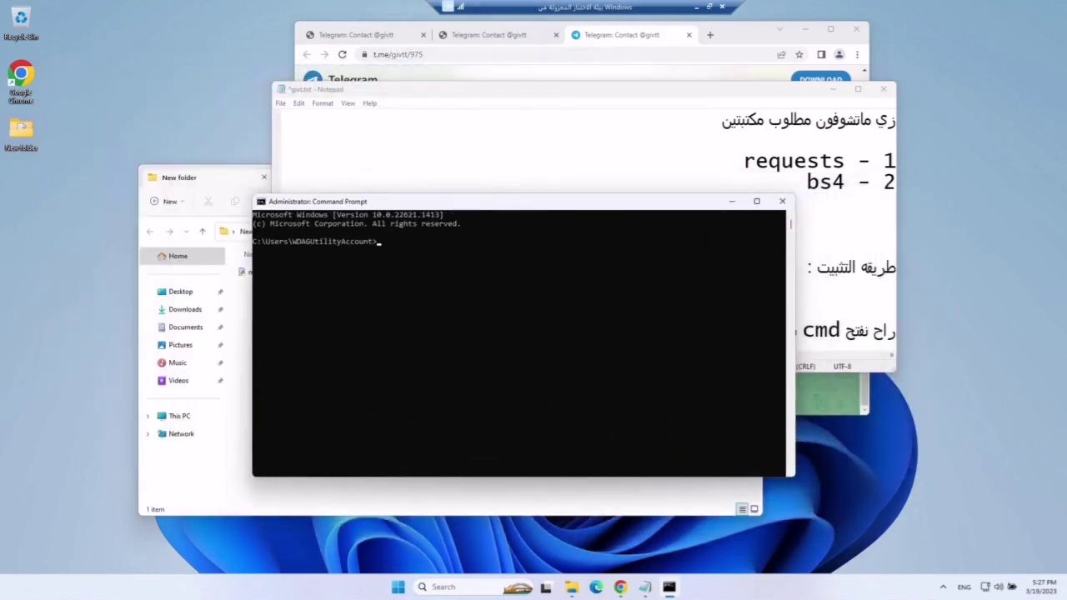
# - Minimize the browser and write "تثبيت المكتبتين راح نكتب الامر :" in the note, a few lines below the cmd instruction
pyautogui.click(365, 169)
pyautogui.click(804, 29)
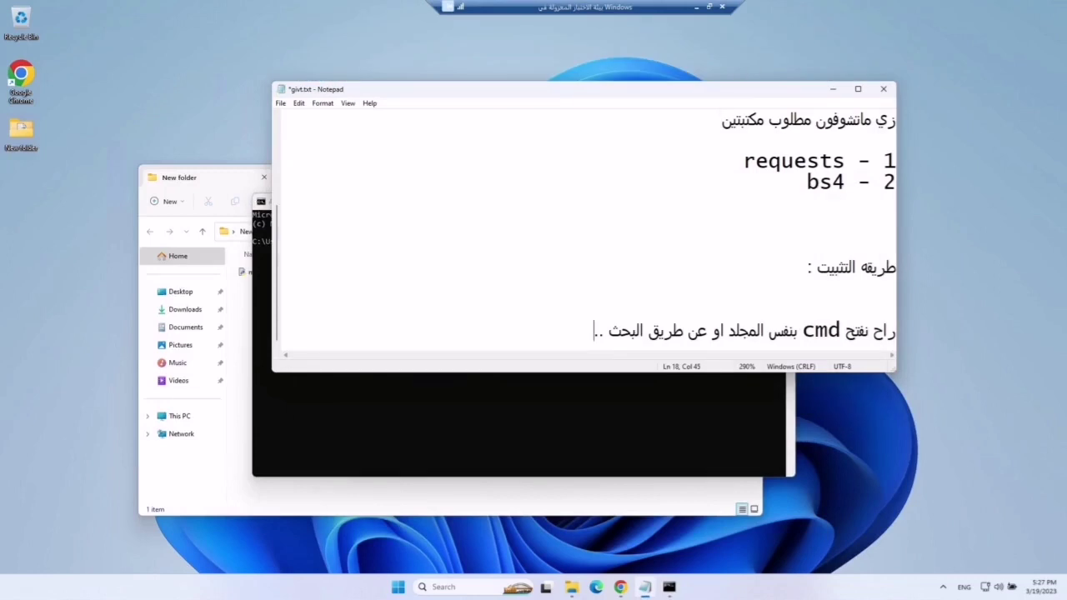
pyautogui.press('Return')
pyautogui.press('Return')
pyautogui.press('Return')
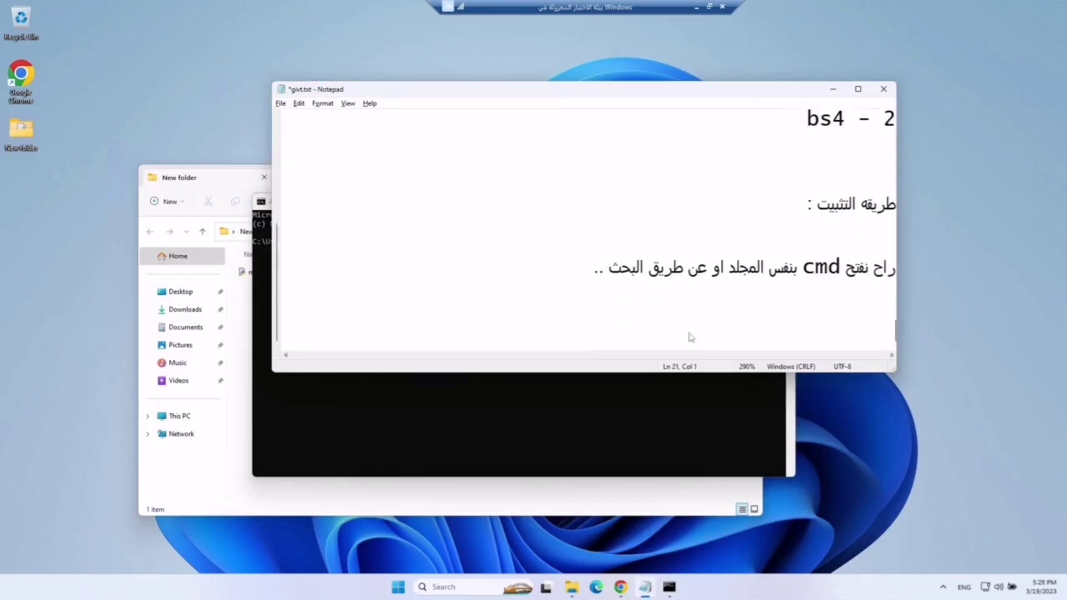
pyautogui.write('تثبيت المكتبتين راح نكت')
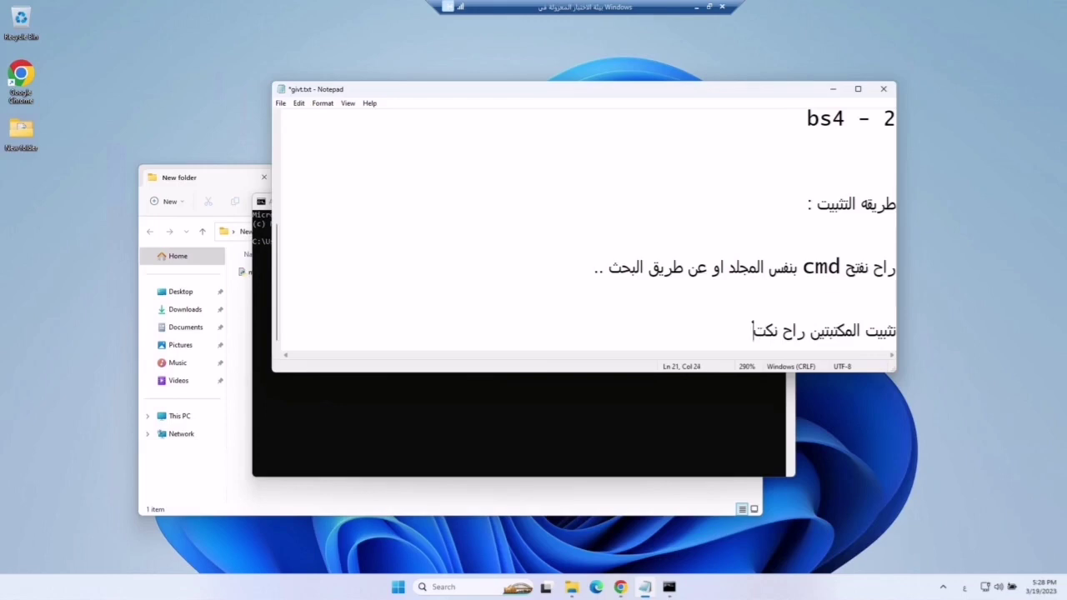
pyautogui.write('ب الأمر')
pyautogui.press('Return')
pyautogui.press('Return')
# - Turn off right-to-left reading order in the note and write "pip install وأسم المكتبة" below the command sentence
pyautogui.rightClick(635, 338)
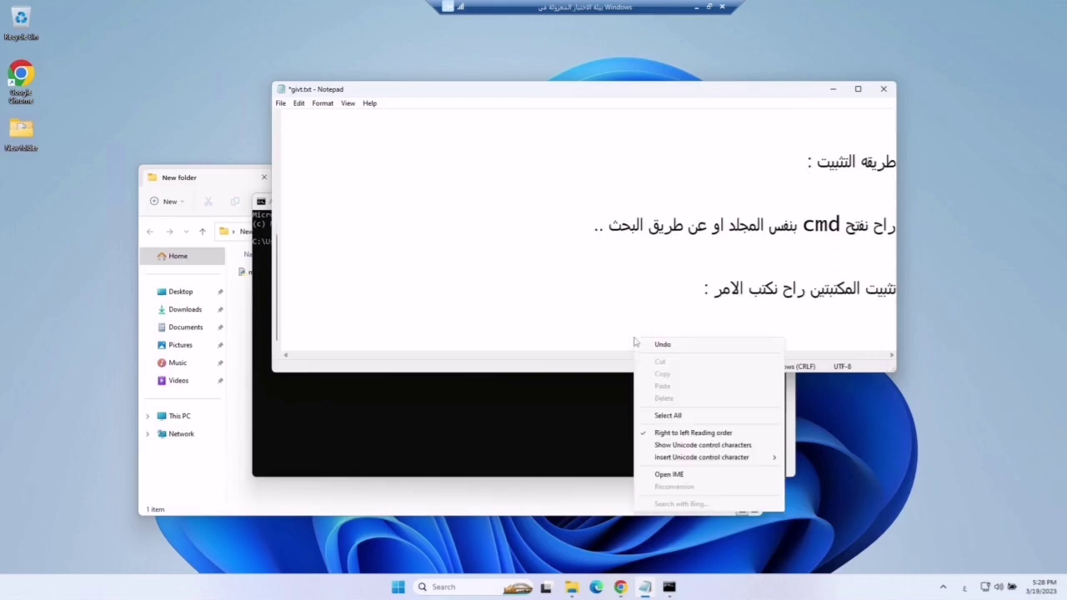
pyautogui.click(660, 431)
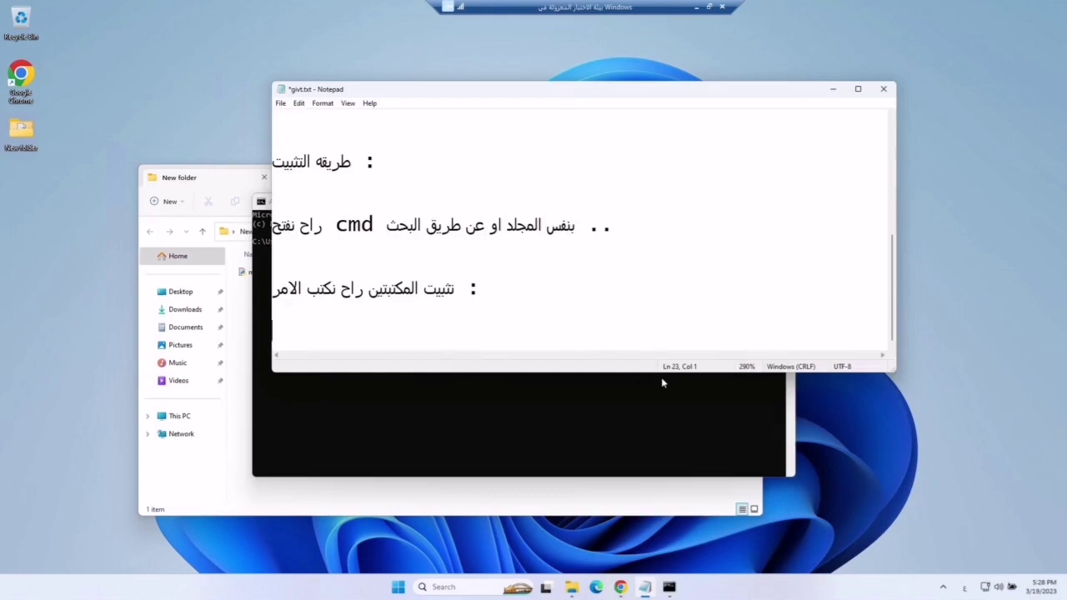
pyautogui.write('pip install')
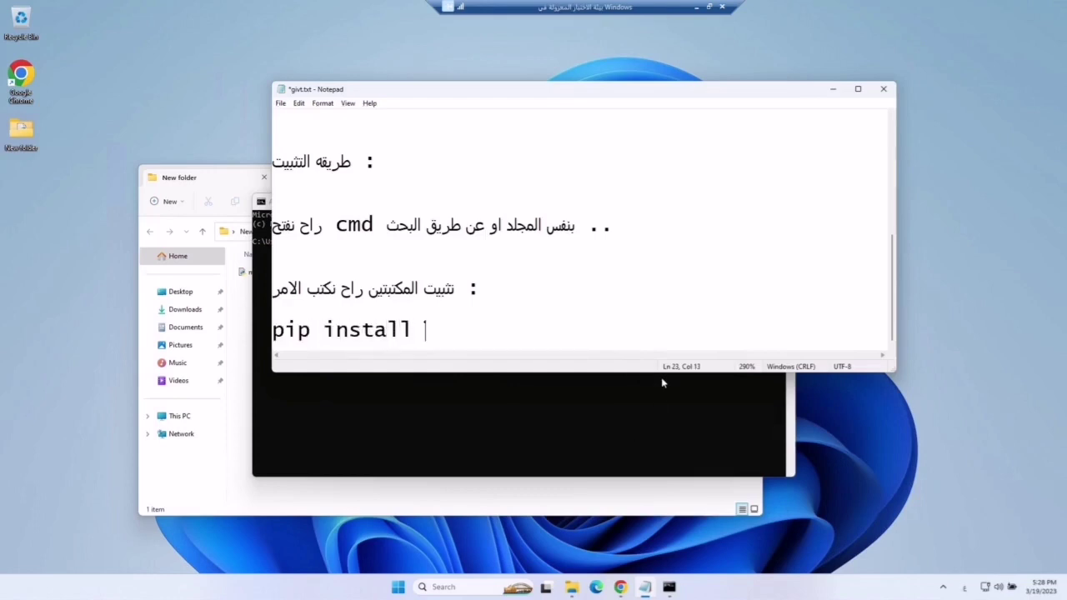
pyautogui.hotkey('alt', 'shift')
pyautogui.write('أوسم ال')
pyautogui.write('مكتبة')
pyautogui.moveTo(285, 330); pyautogui.dragTo(401, 330)
# - Switch to the Command Prompt and run "pip install requests"
pyautogui.click(392, 407)
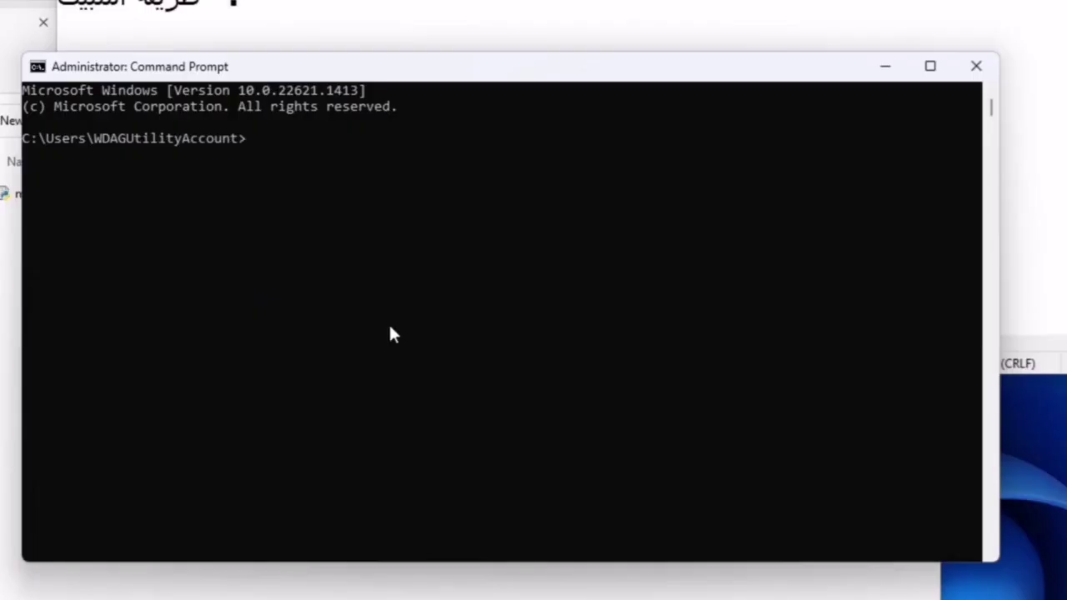
pyautogui.write('pip install')
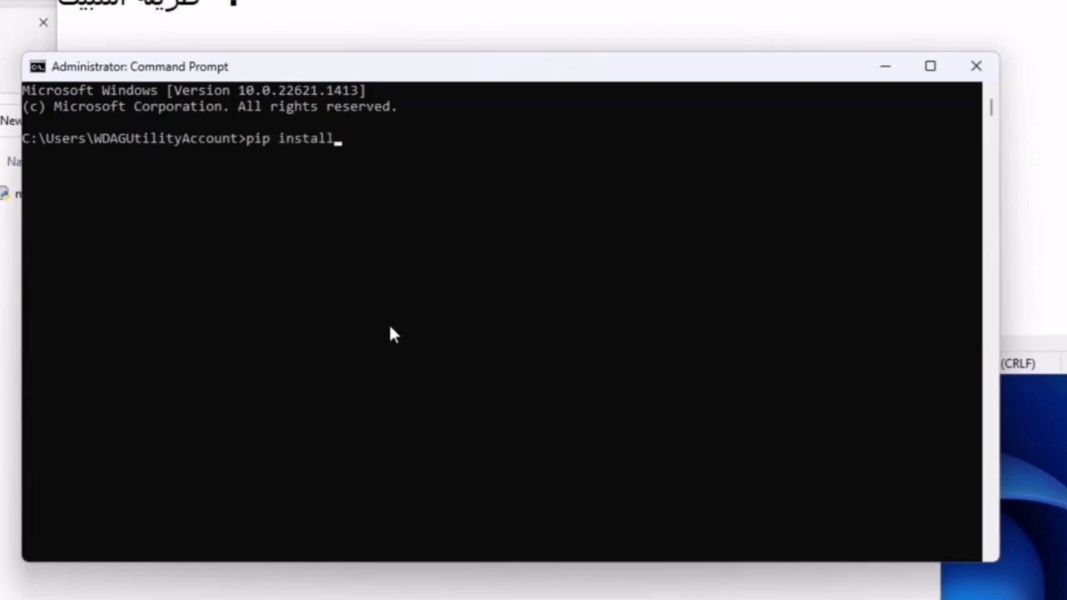
pyautogui.write(' requests')
pyautogui.press('Return')
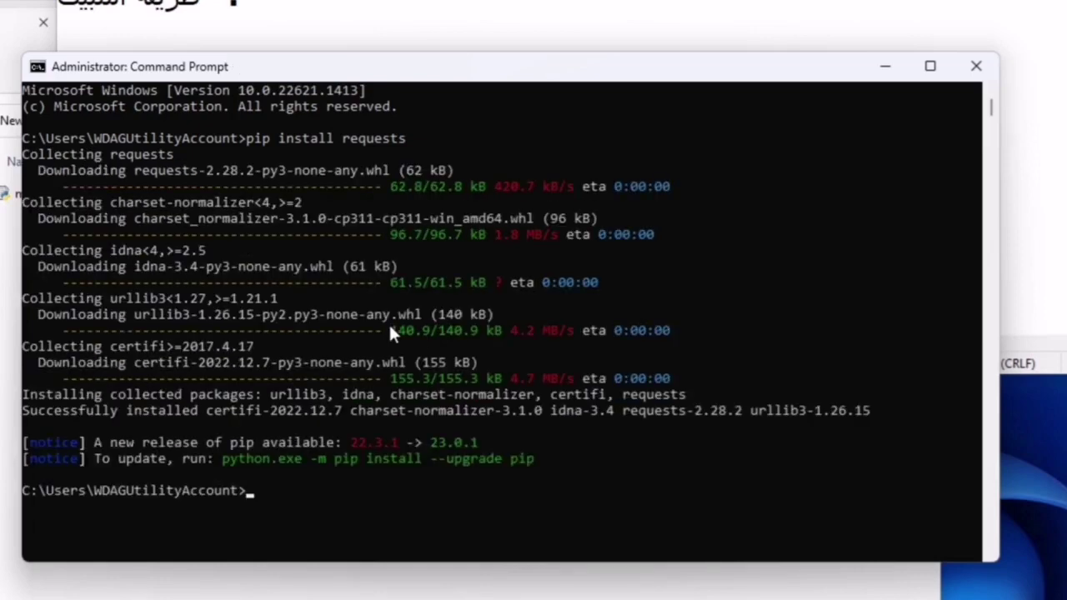
# - Run "pip install bs4" in the Command Prompt and highlight the pip update notice in its output
pyautogui.write('pip install bs4')
pyautogui.press('Return')
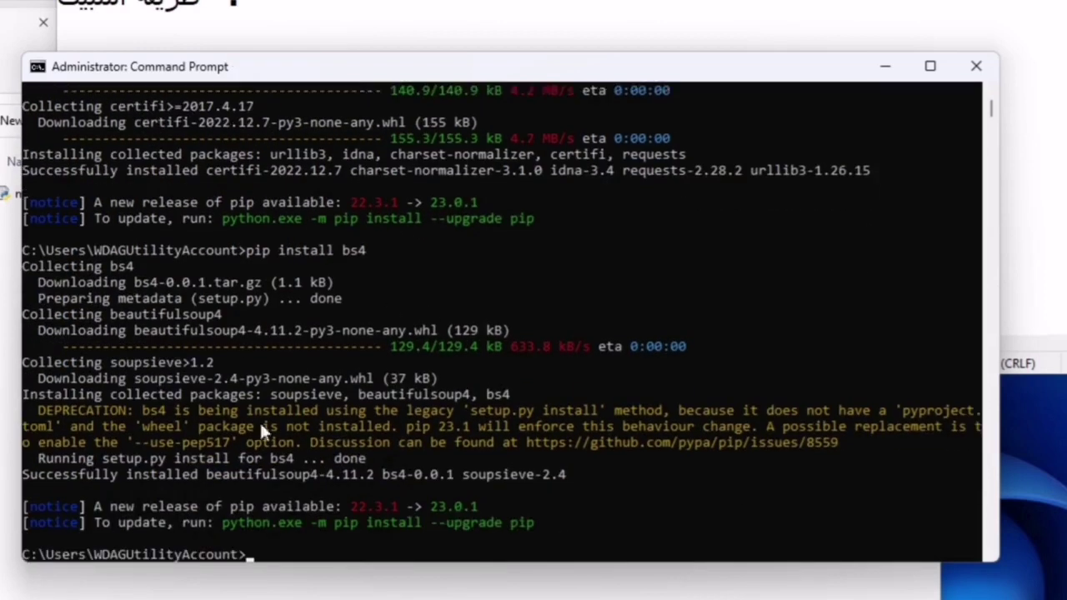
pyautogui.moveTo(25, 506); pyautogui.dragTo(443, 522)
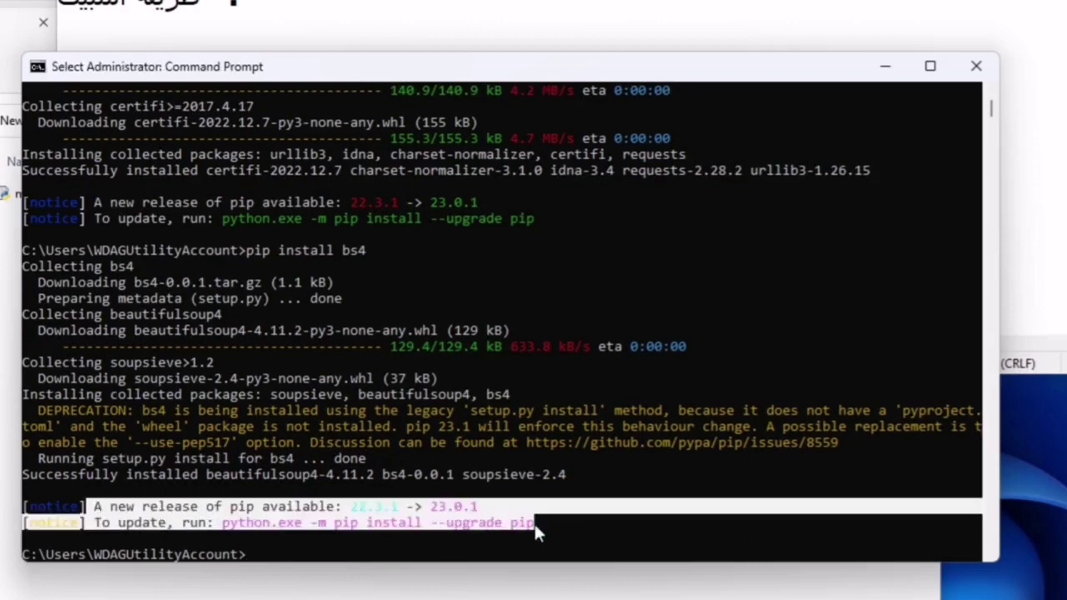
pyautogui.hotkey('ctrl', 'c')
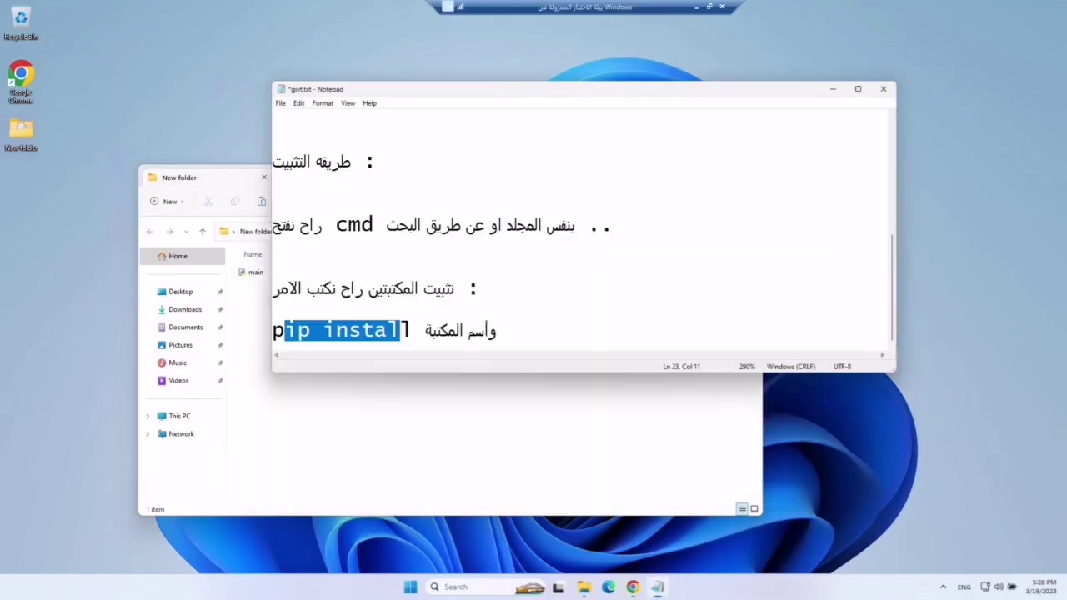
# - Return to the note, start a new line four lines below the pip install line, and restore right-to-left reading order
pyautogui.click(425, 331)
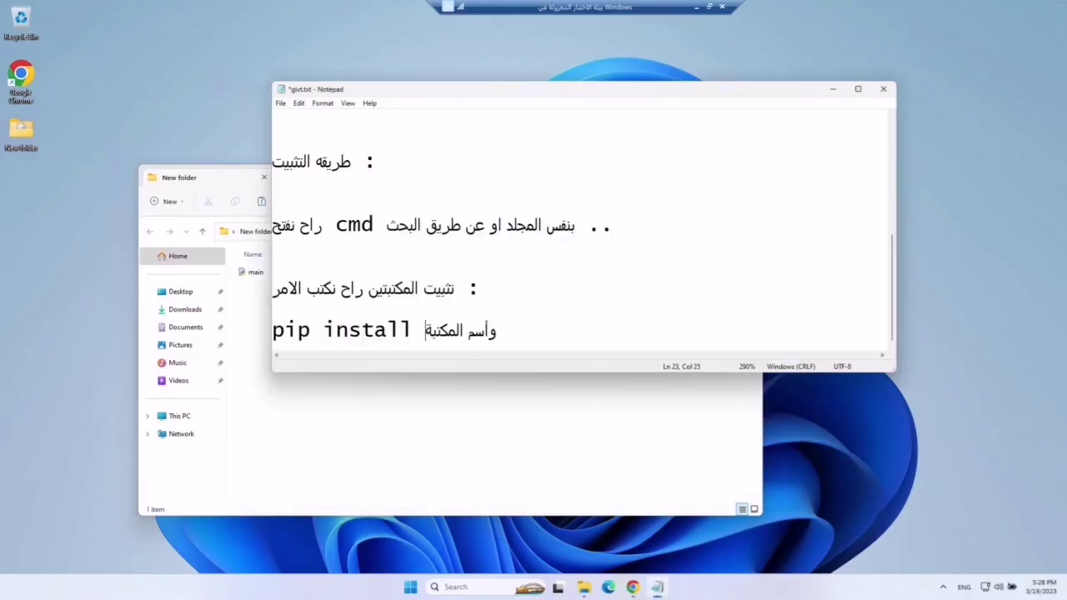
pyautogui.press('Return')
pyautogui.press('Return')
pyautogui.press('Return')
pyautogui.press('Return')
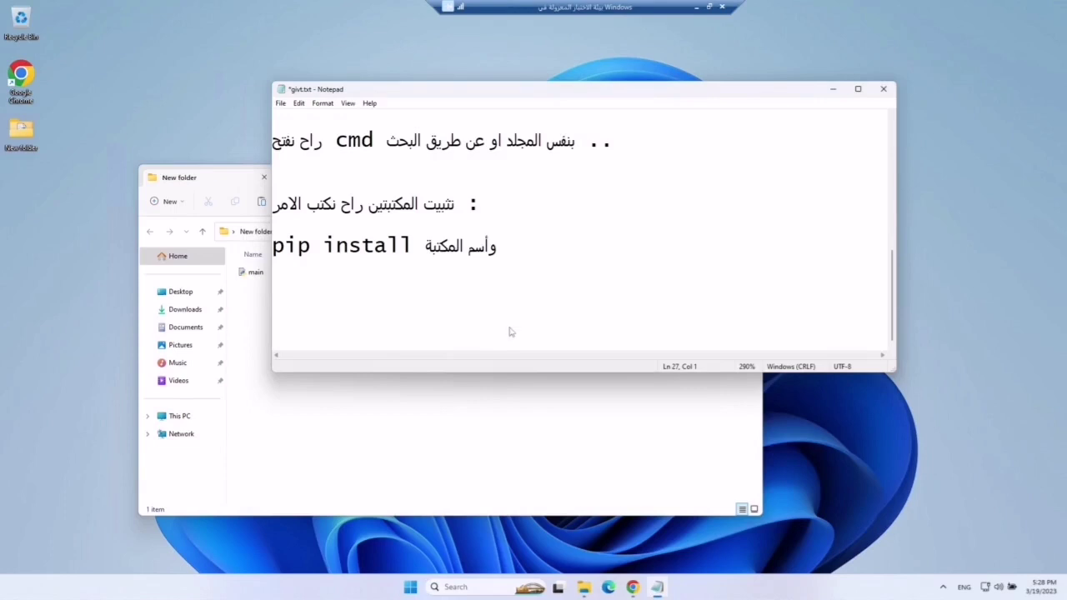
pyautogui.rightClick(510, 332)
pyautogui.click(550, 424)
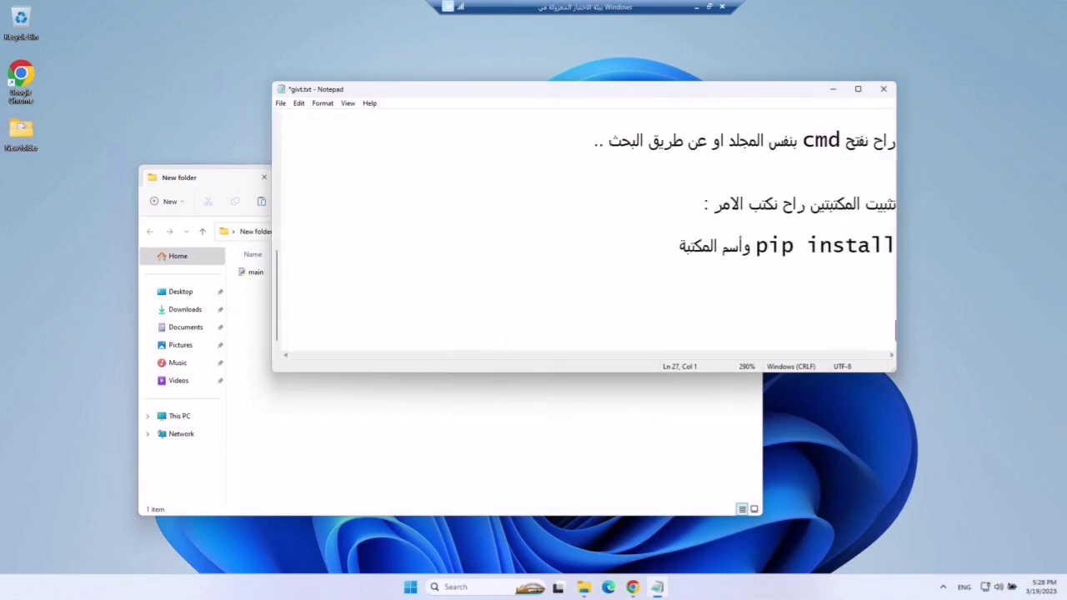
# - Write "الحين تم تثبيت المكاتب" on the new line of the note
pyautogui.hotkey('alt', 'shift')
pyautogui.write('الحين تم تثبي')
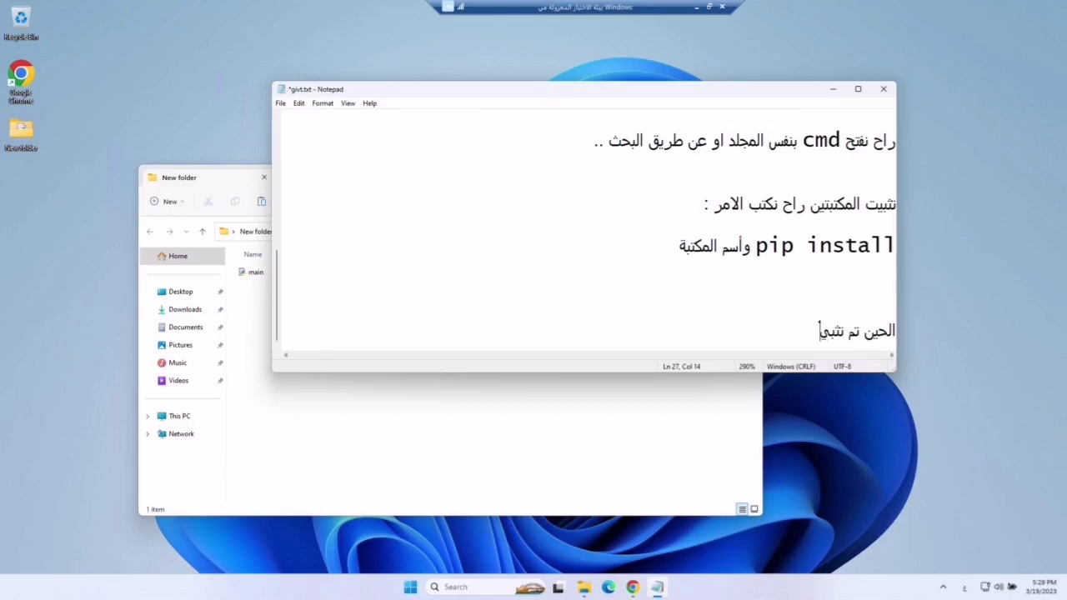
pyautogui.write('ت الممكابت')
pyautogui.press('BackSpace')
pyautogui.press('BackSpace')
pyautogui.press('BackSpace')
pyautogui.press('BackSpace')
pyautogui.press('BackSpace')
pyautogui.press('BackSpace')
pyautogui.write('كاتب')
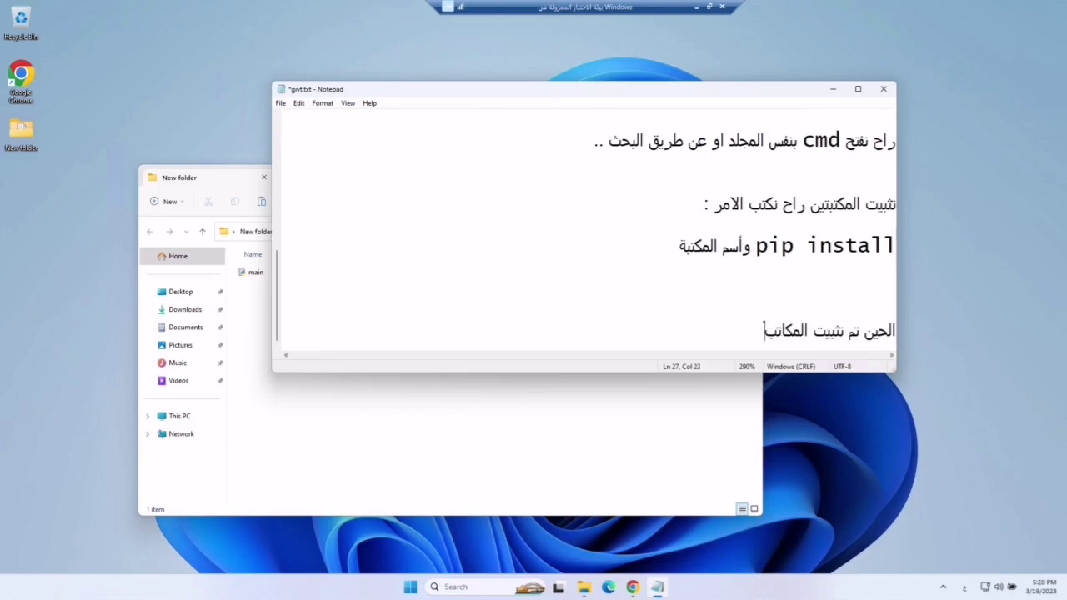
# - Begin a sentence three lines further down the note with "راح نشغل السكربت عن طريق فتح"
pyautogui.press('Return')
pyautogui.press('Return')
pyautogui.press('Return')
pyautogui.write('راح نشغل ال')
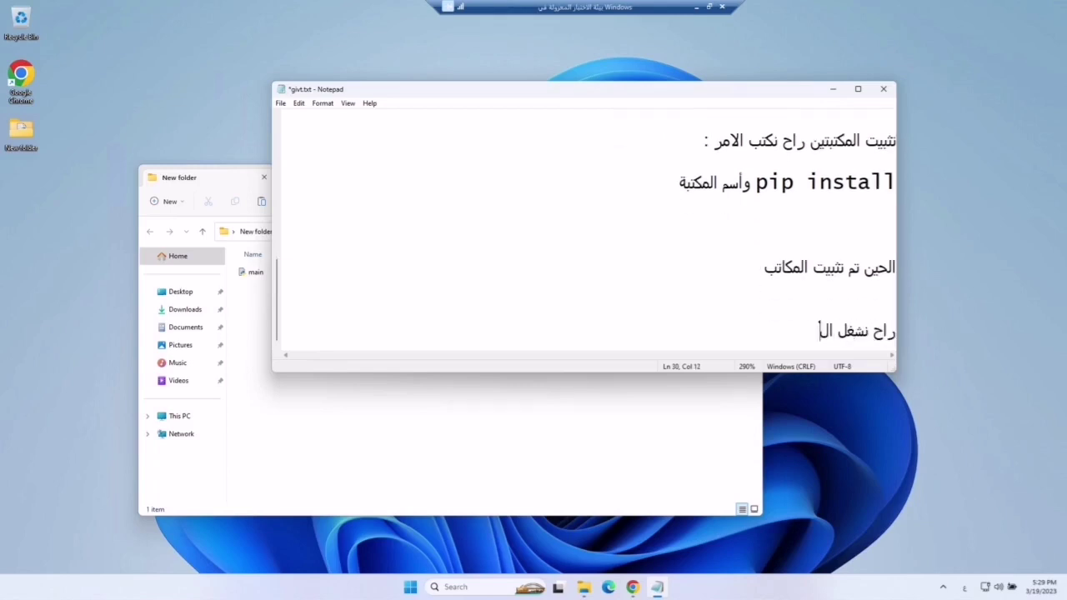
pyautogui.write('سكربت عن طريف فتح')
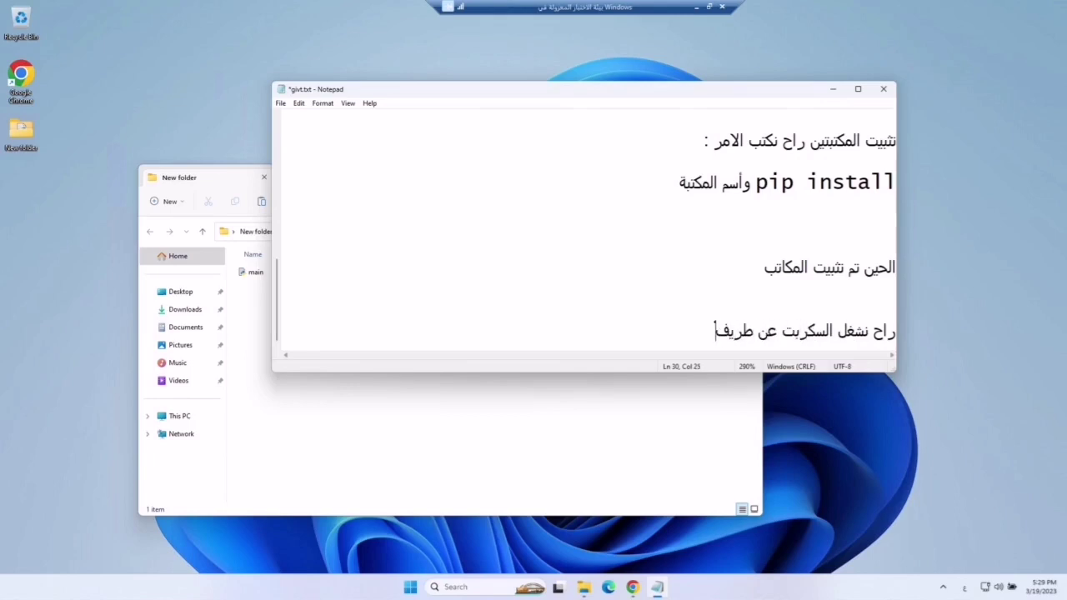
pyautogui.press('BackSpace')
pyautogui.press('BackSpace')
pyautogui.press('BackSpace')
pyautogui.press('BackSpace')
pyautogui.press('BackSpace')
pyautogui.press('BackSpace')
pyautogui.write('ق فتح ناف')
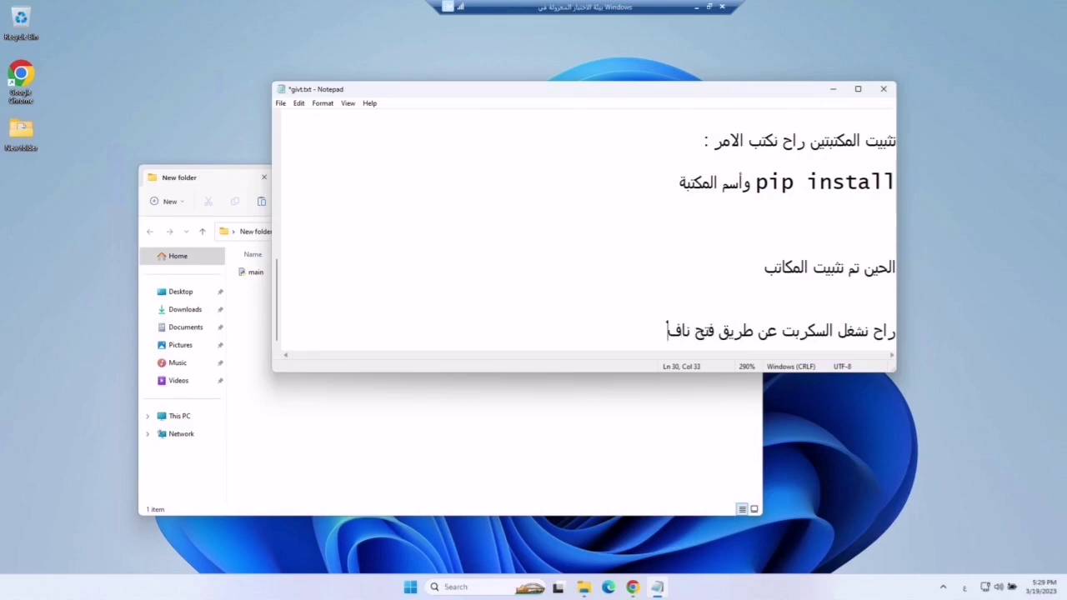
# - Complete the script-launching sentence in the note with "نافذة cmd داخل مجلد الاداة"
pyautogui.write('ذة')
pyautogui.hotkey('alt', 'shift')
pyautogui.write('md')
pyautogui.press('BackSpace')
pyautogui.press('BackSpace')
pyautogui.write('cmd')
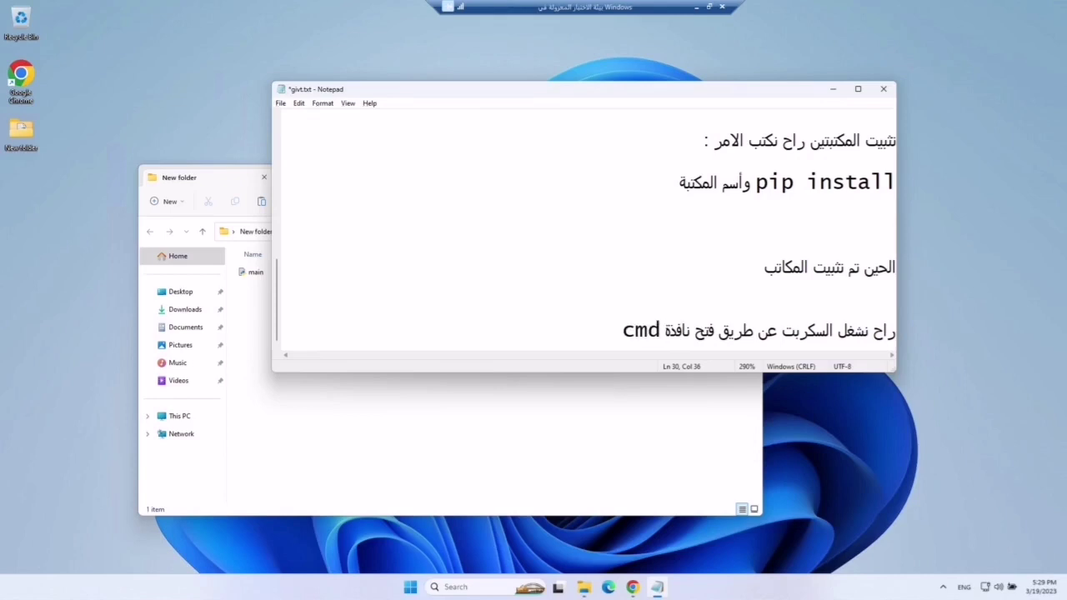
pyautogui.hotkey('alt', 'space')
pyautogui.press('Escape')
pyautogui.hotkey('ctrl', 'shift', 'Left')
pyautogui.press('Right')
pyautogui.write('داخل مجلد الأداة')
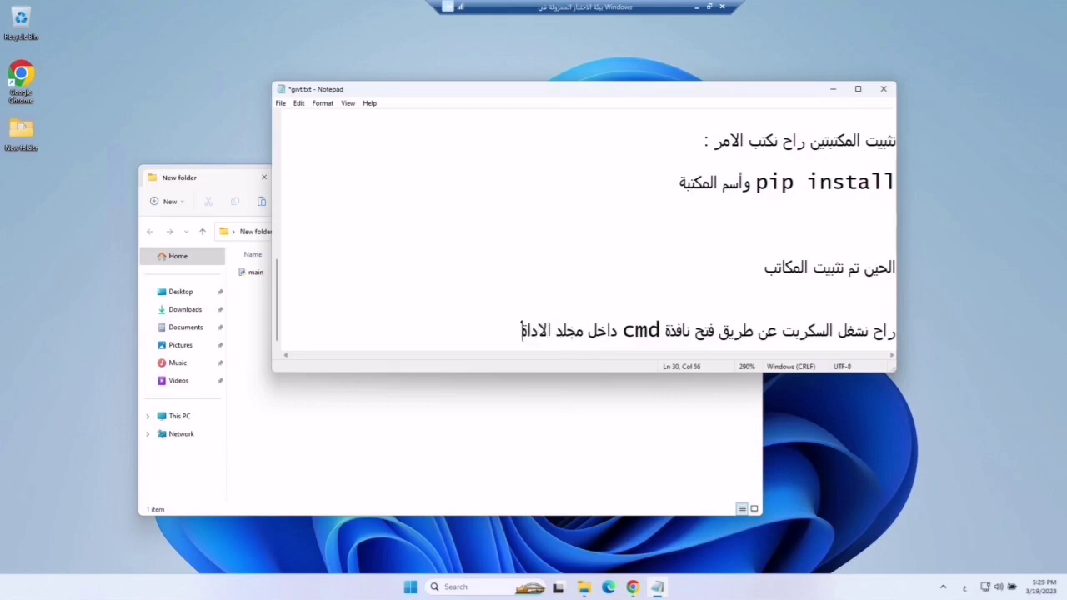
pyautogui.moveTo(520, 331); pyautogui.dragTo(897, 331)
pyautogui.click(782, 331)
# - Rearrange the note and folder windows so both are visible, and add the line "الطريقه الاسهل كذا" below the script-launching sentence
pyautogui.moveTo(661, 94); pyautogui.dragTo(835, 62)
pyautogui.moveTo(336, 178); pyautogui.dragTo(246, 197)
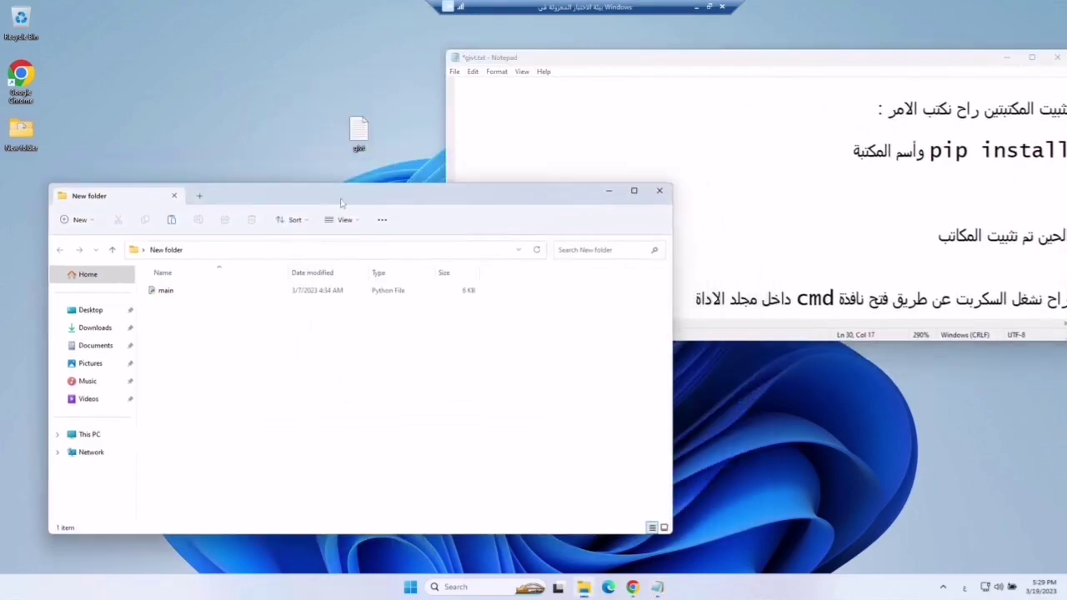
pyautogui.click(761, 258)
pyautogui.press('Return')
pyautogui.press('Return')
pyautogui.press('Return')
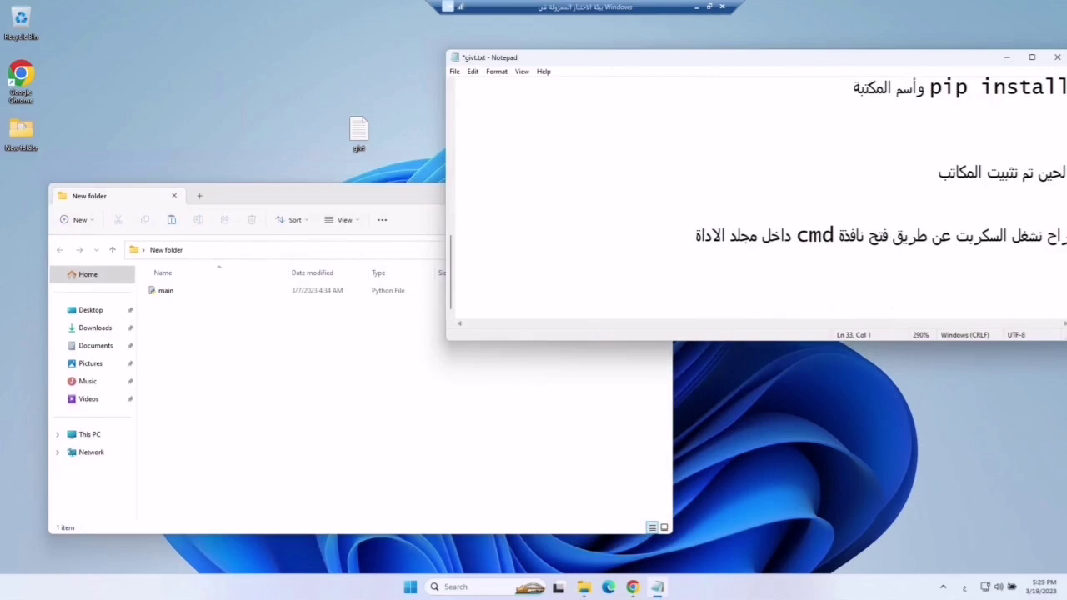
pyautogui.moveTo(700, 62); pyautogui.dragTo(612, 61)
pyautogui.write('ال')
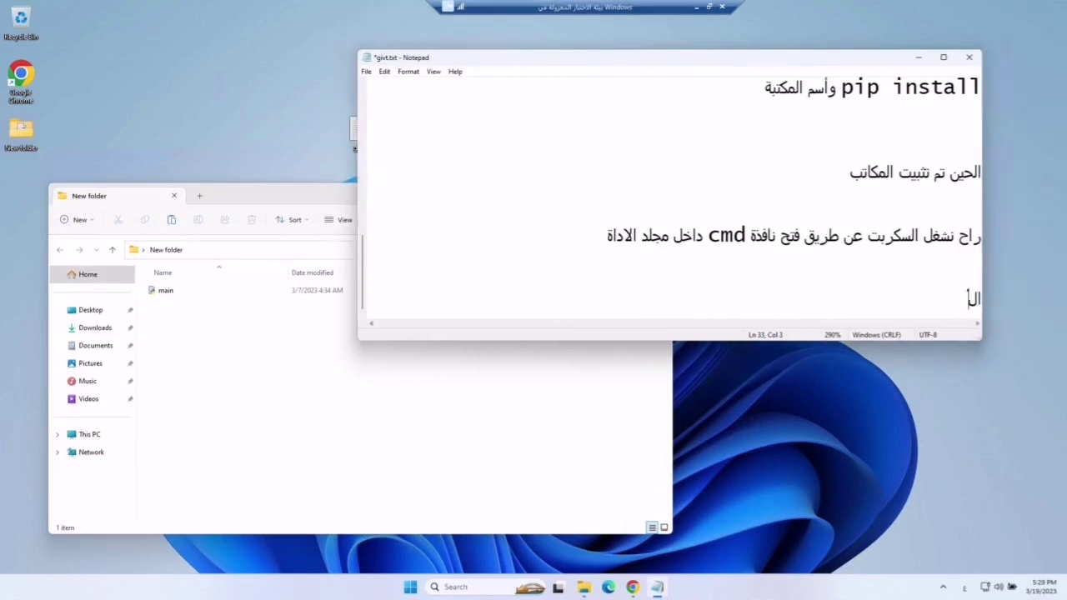
pyautogui.write('طريقه الاسهل ')
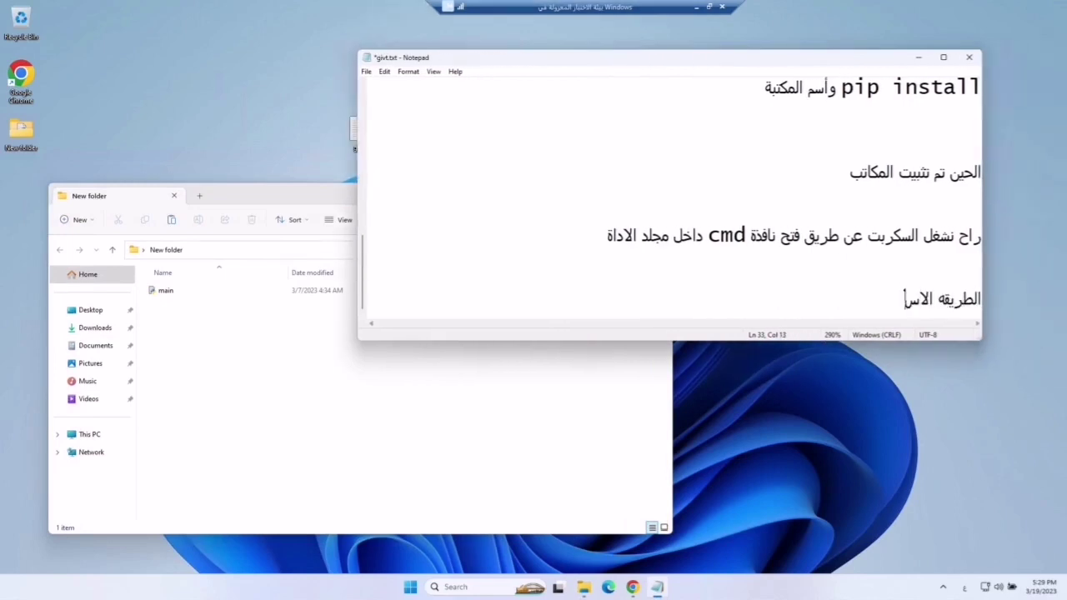
pyautogui.write('كذا')
pyautogui.moveTo(866, 298); pyautogui.dragTo(1001, 314)
pyautogui.click(885, 298)
# - Open a cmd window located in the New folder directory that contains the main script
pyautogui.click(376, 387)
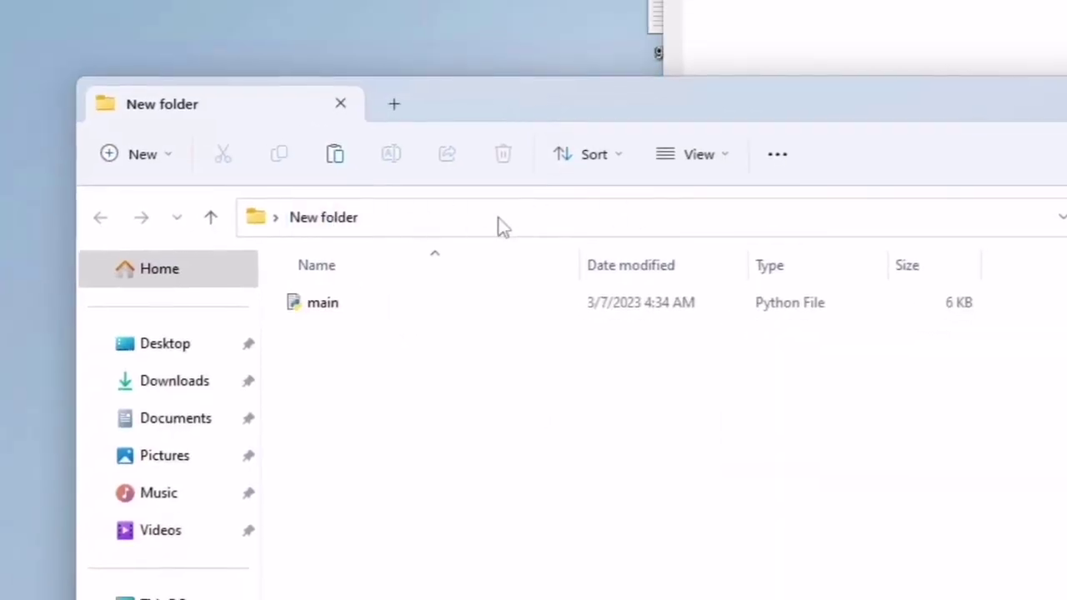
pyautogui.click(250, 250)
pyautogui.press('BackSpace')
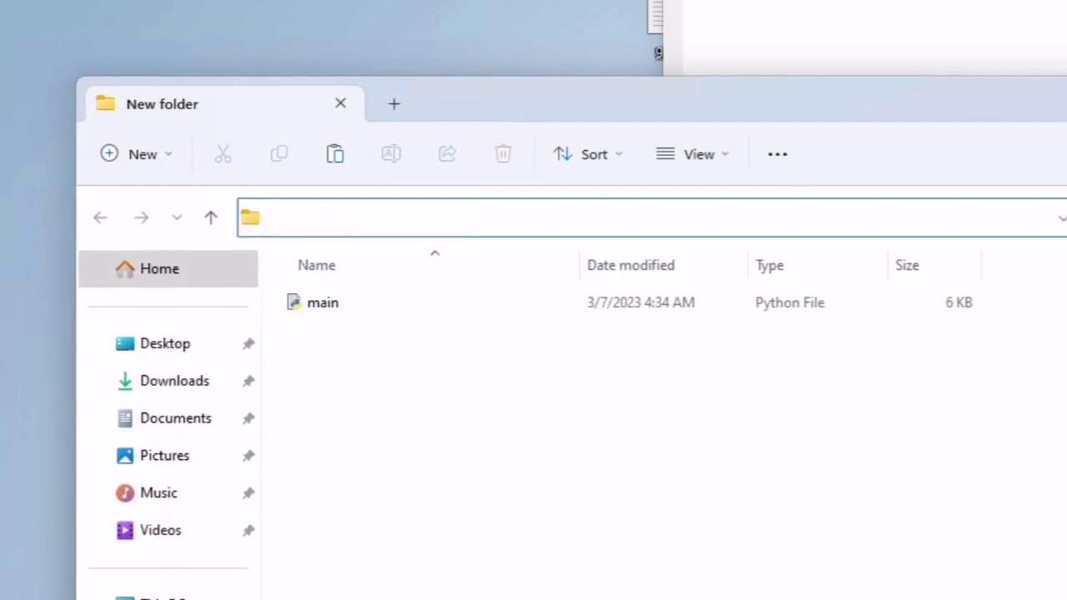
pyautogui.press('Escape')
pyautogui.click(479, 229)
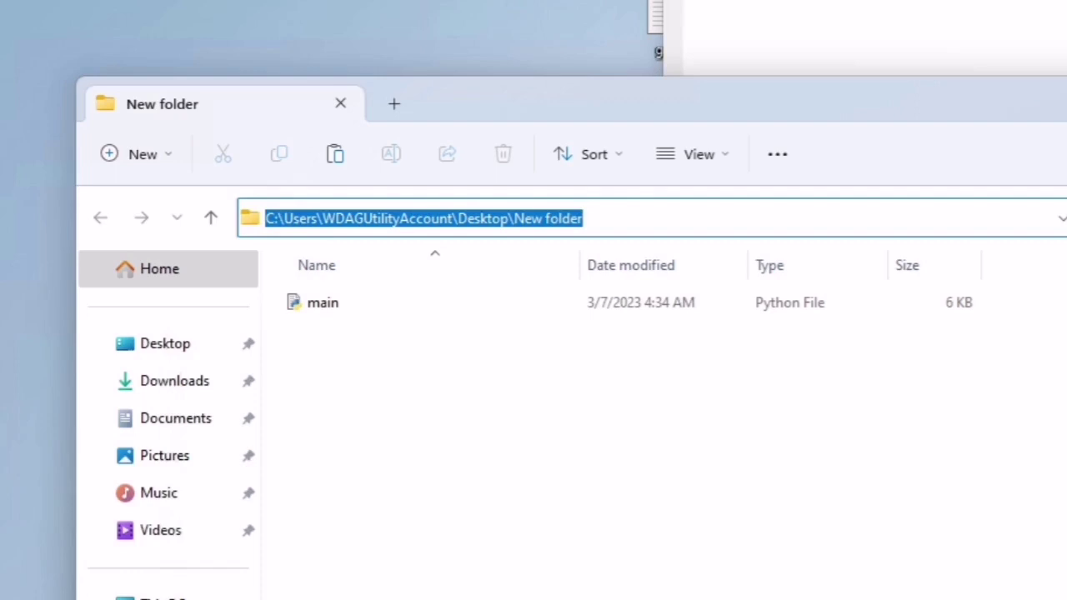
pyautogui.write('cmd')
pyautogui.press('Return')
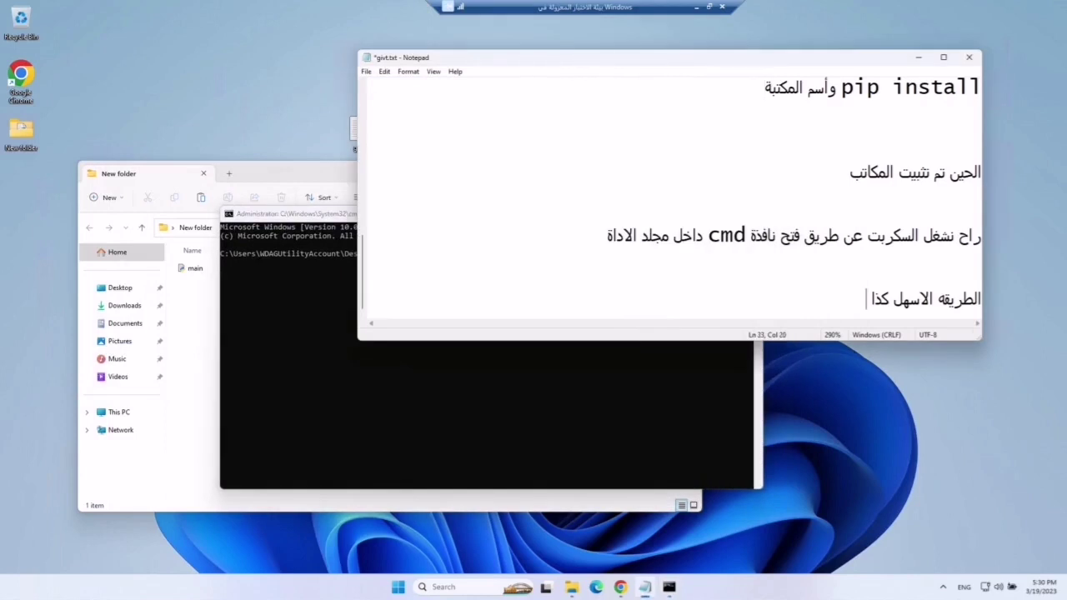
# - Add the line "الحين للتشغيل نكتب python و اسم الملف" five lines below "الطريقه الاسهل كذا" in the note
pyautogui.press('Return')
pyautogui.press('Return')
pyautogui.press('Return')
pyautogui.press('Return')
pyautogui.press('Return')
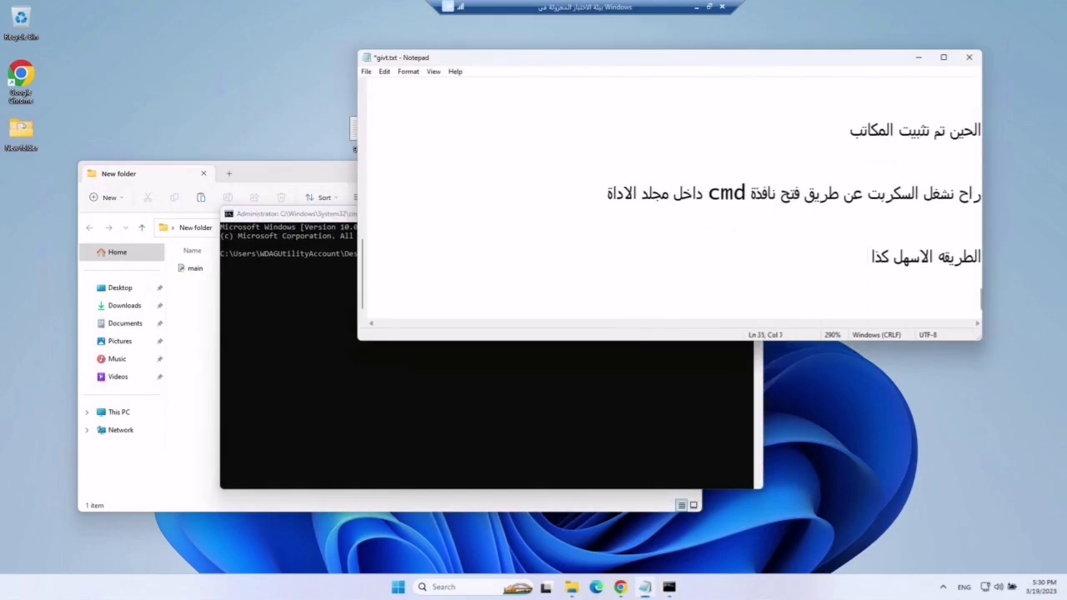
pyautogui.hotkey('alt', 'shift')
pyautogui.write('الحين')
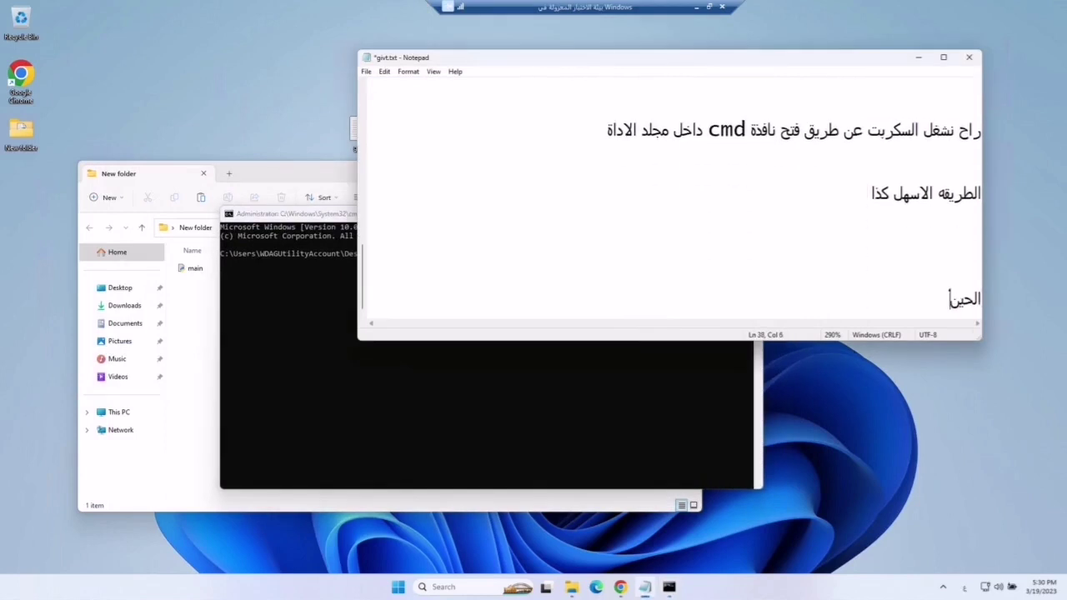
pyautogui.write(' للتشغيل نكتب')
pyautogui.hotkey('alt', 'shift')
pyautogui.write('python')
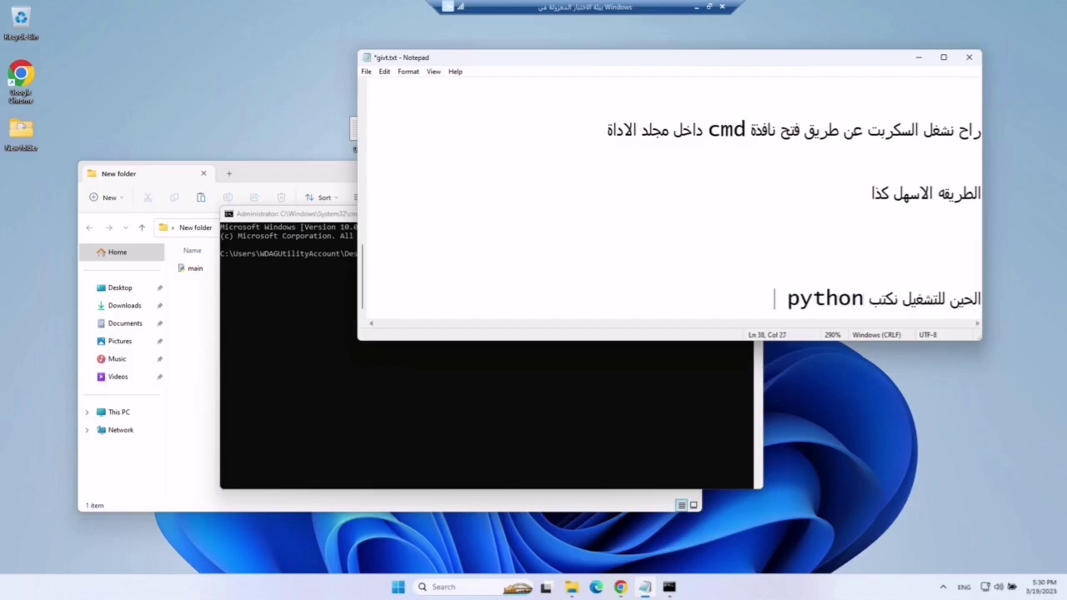
pyautogui.write(' و اسم الملف')
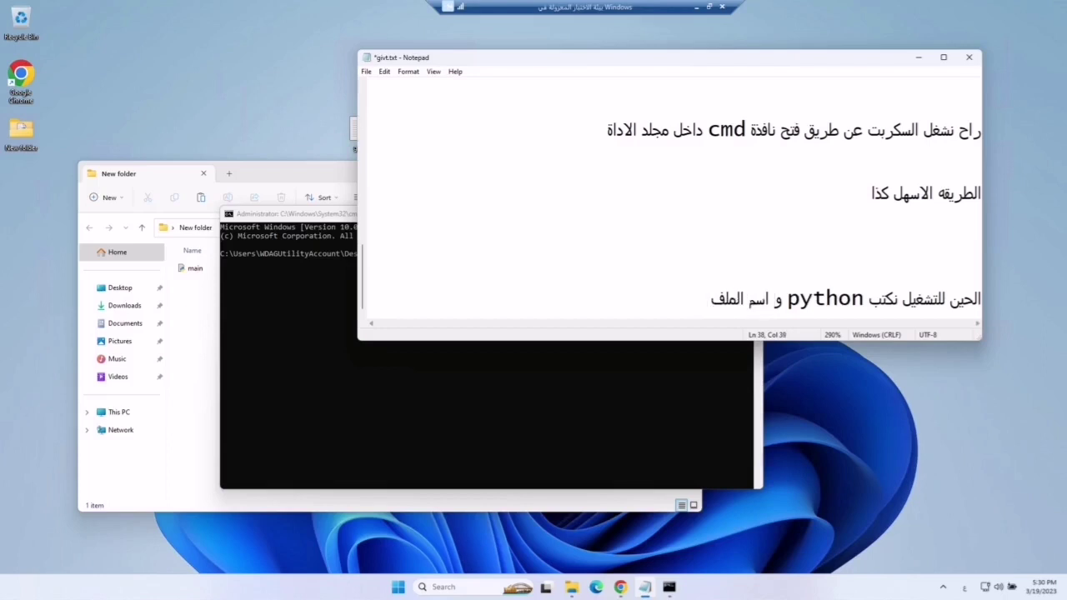
pyautogui.moveTo(707, 298); pyautogui.dragTo(981, 299)
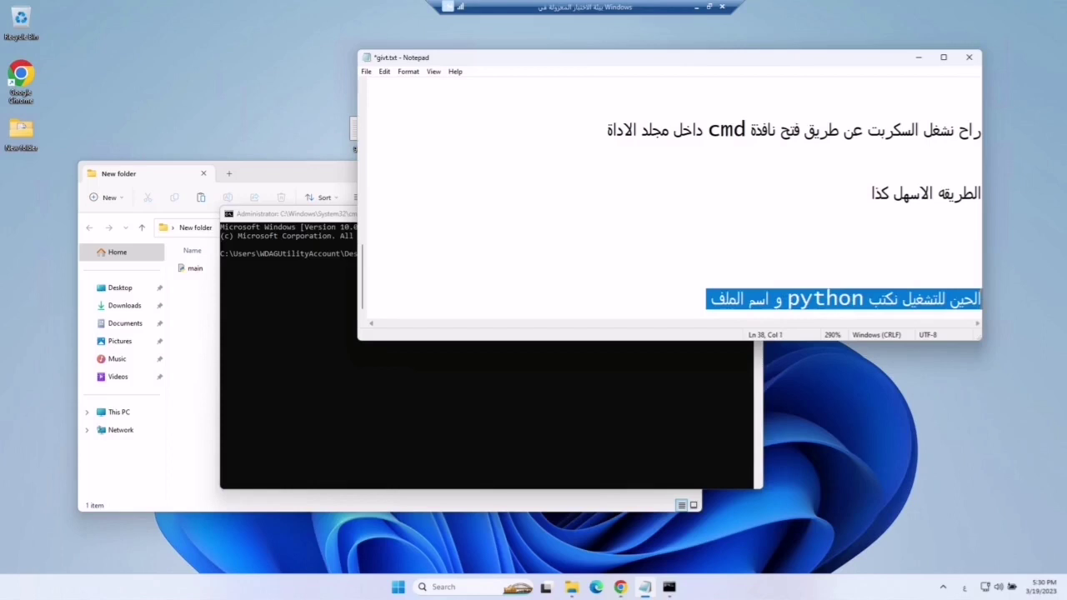
pyautogui.click(881, 296)
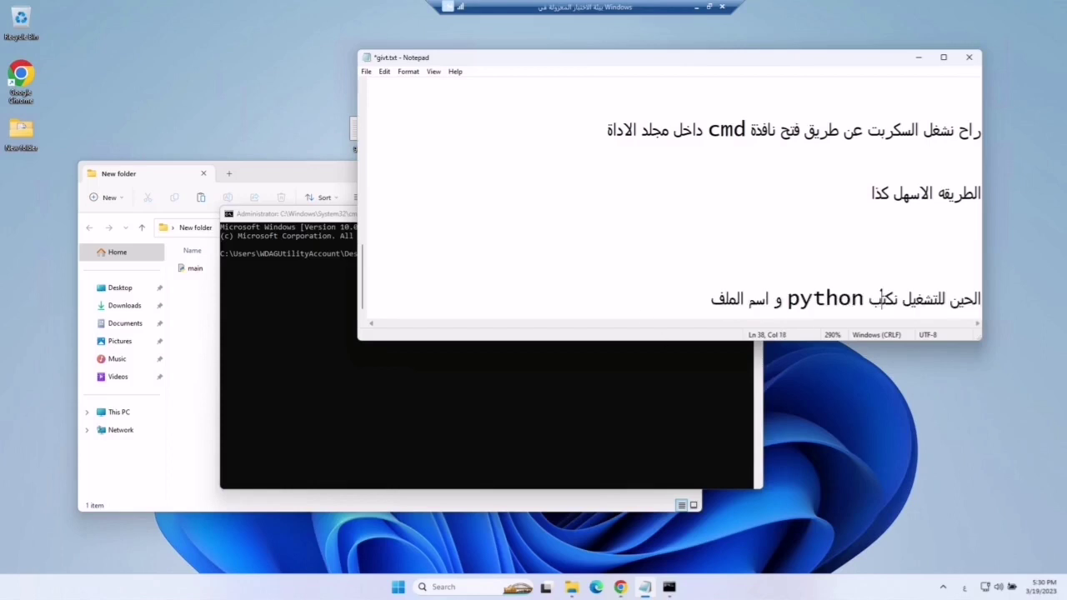
# - Minimise the note and reposition the cmd window so the main file in the folder stays visible beside it
pyautogui.click(918, 56)
pyautogui.moveTo(544, 210); pyautogui.dragTo(635, 211)
pyautogui.moveTo(716, 225); pyautogui.dragTo(776, 191)
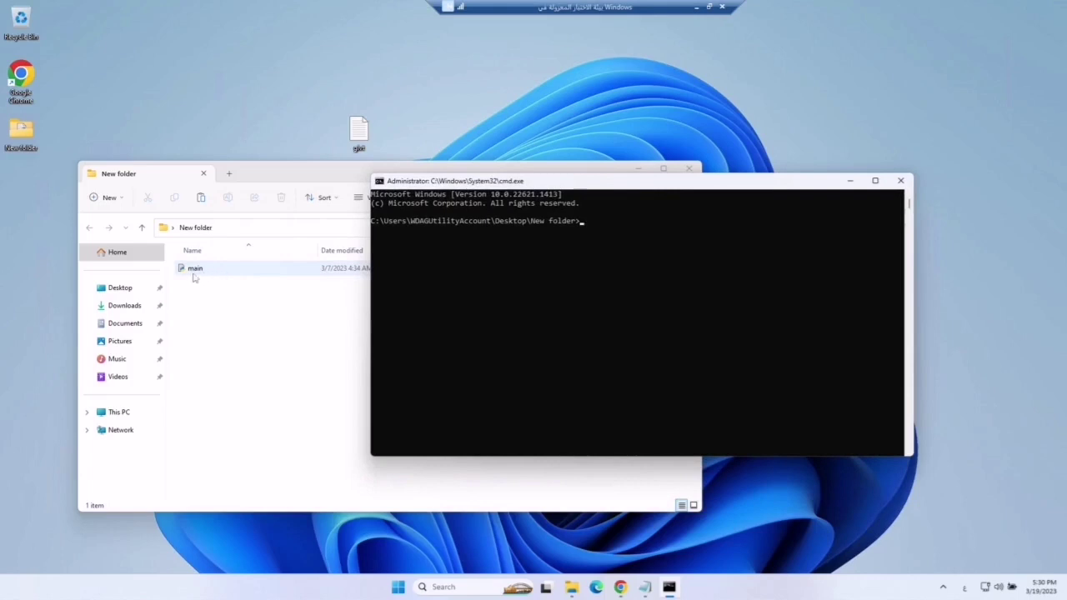
# - Run "python main.py" in the cmd window and enter givt as the username
pyautogui.click(582, 239)
pyautogui.press('Escape')
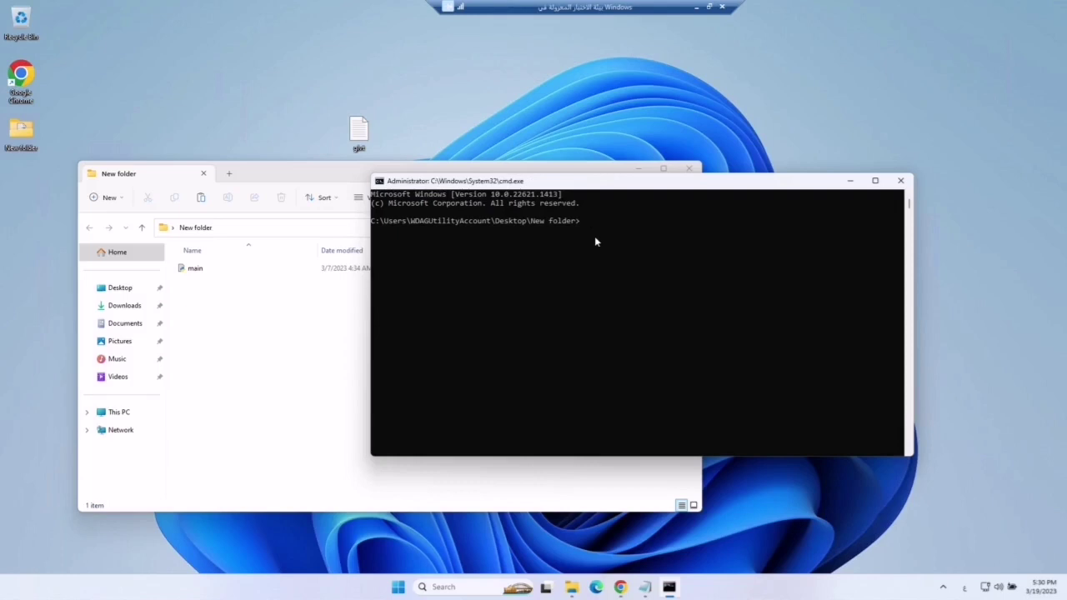
pyautogui.write('python main.py')
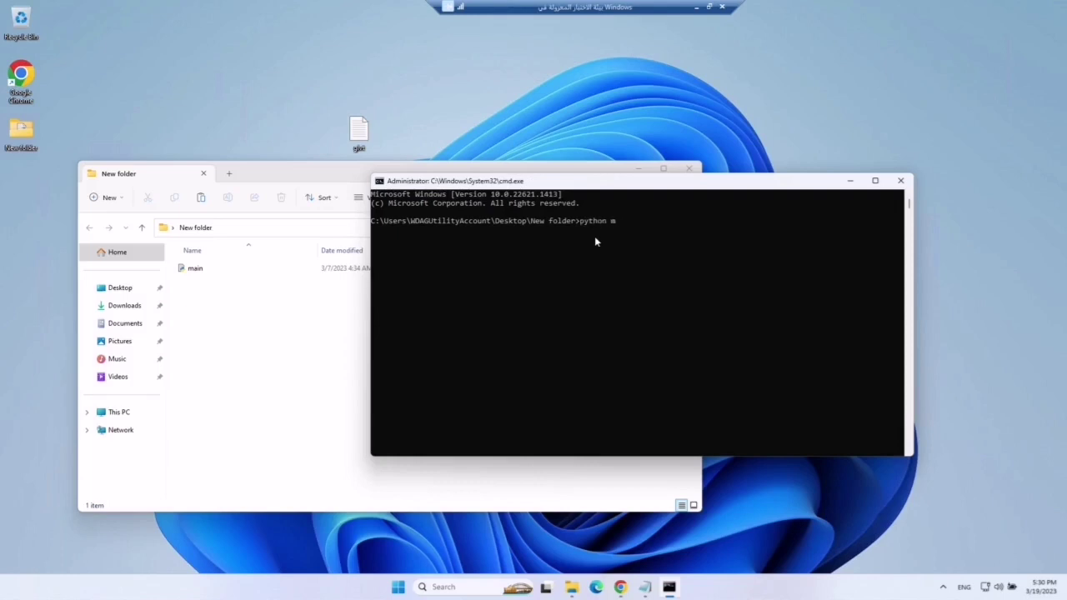
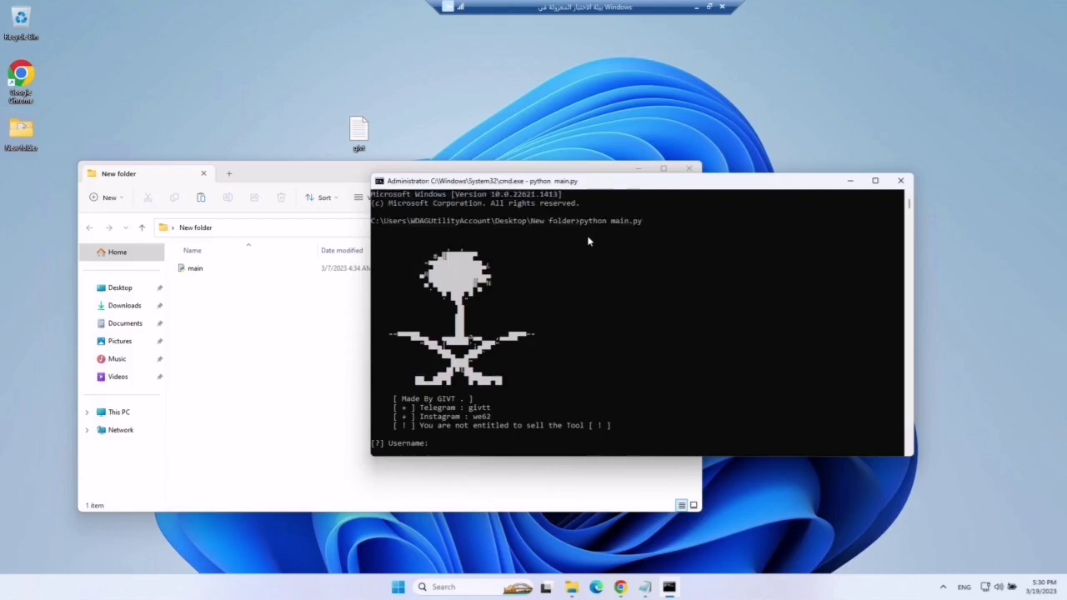
pyautogui.write('givt')
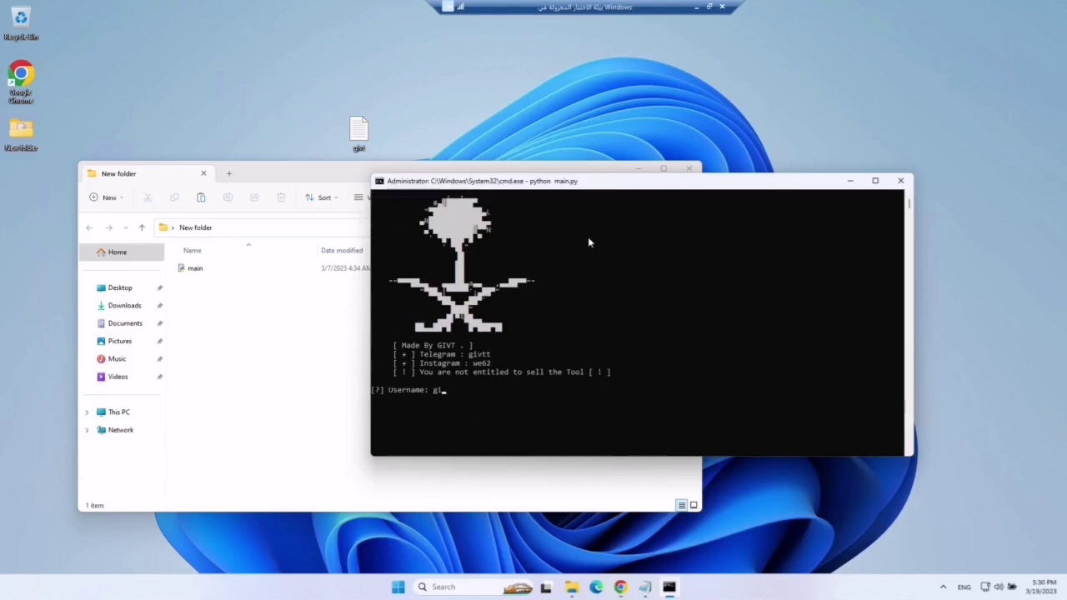
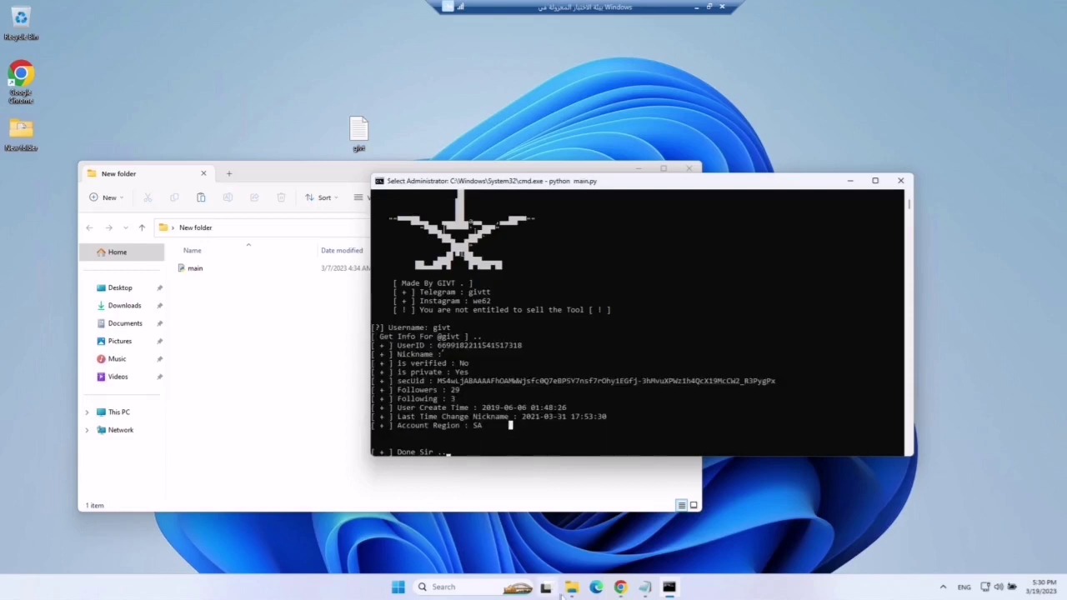
# - Return to the note and replace all of its text with "زي ماشفتو الاداة اشتغلت (:"
pyautogui.click(644, 587)
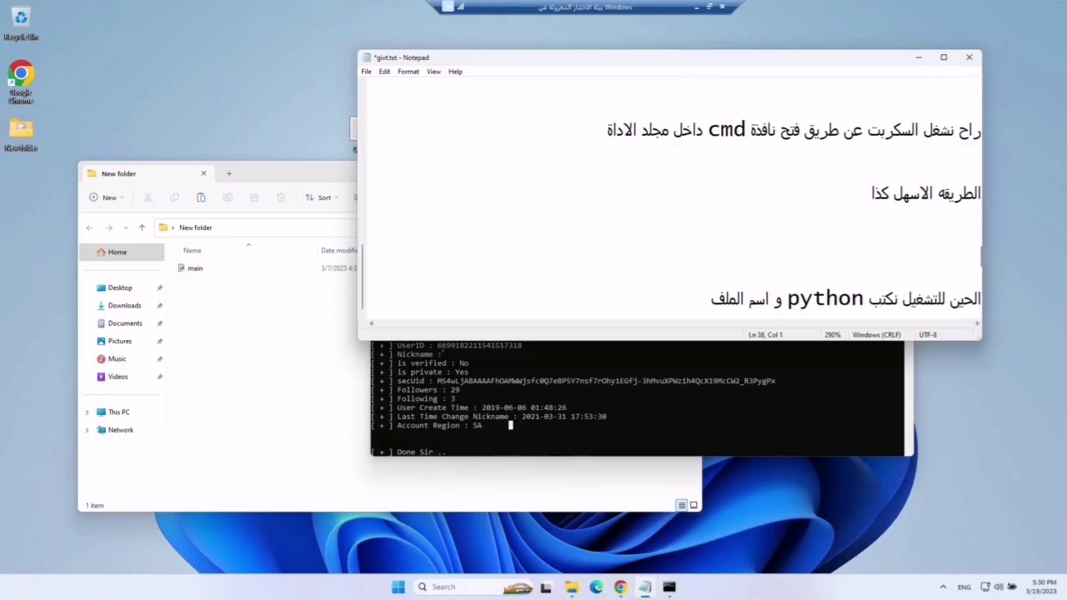
pyautogui.hotkey('ctrl', 'Home')
pyautogui.rightClick(613, 249)
pyautogui.click(620, 214)
pyautogui.hotkey('alt', 'shift')
pyautogui.write('زي  ماشفتو ')
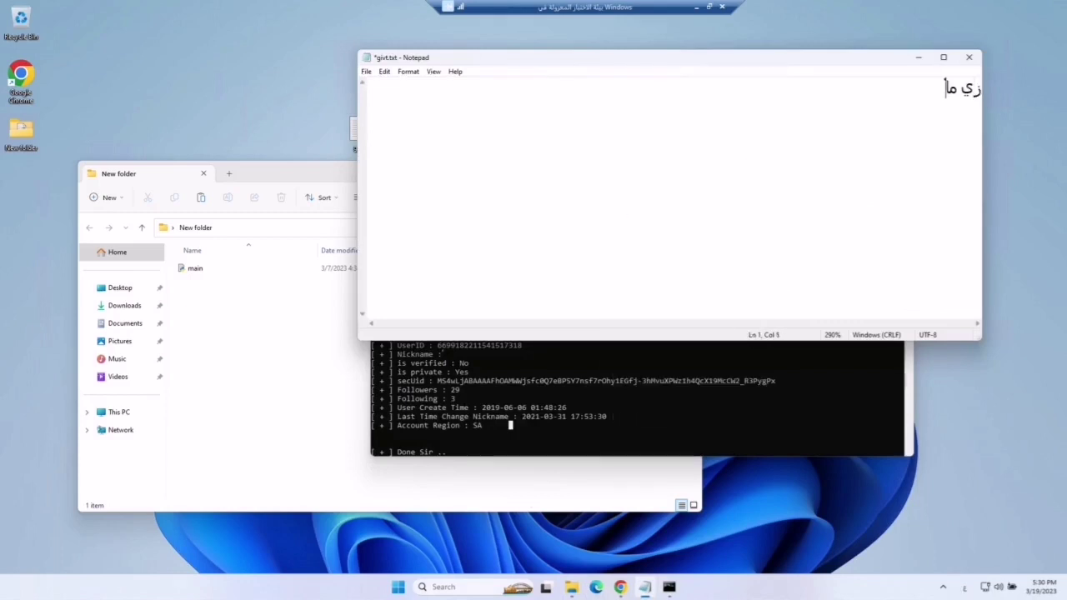
pyautogui.write('الا')
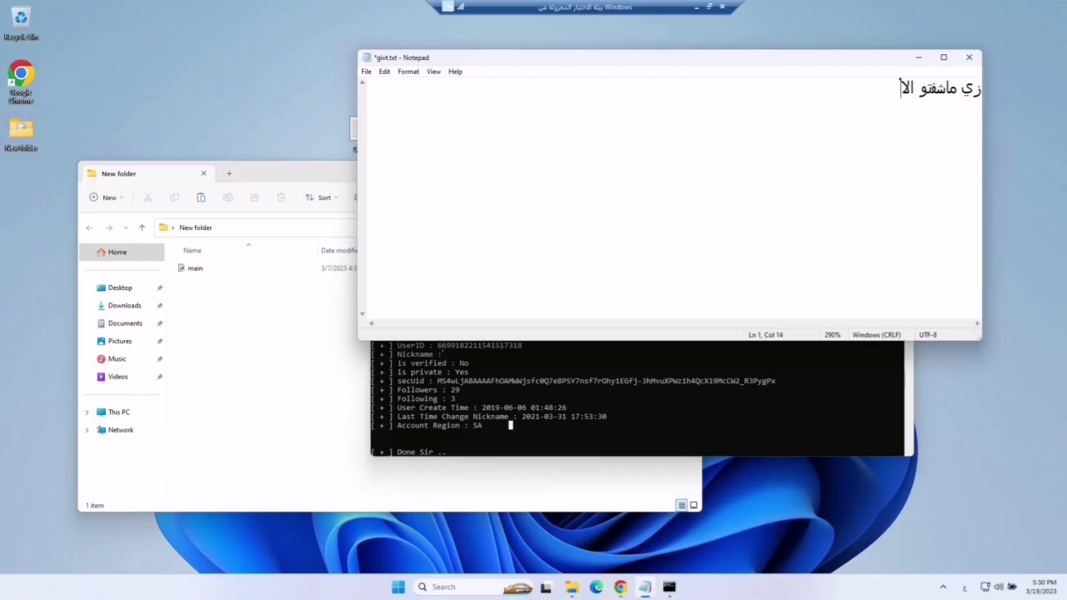
pyautogui.write('داة اشتغلت')
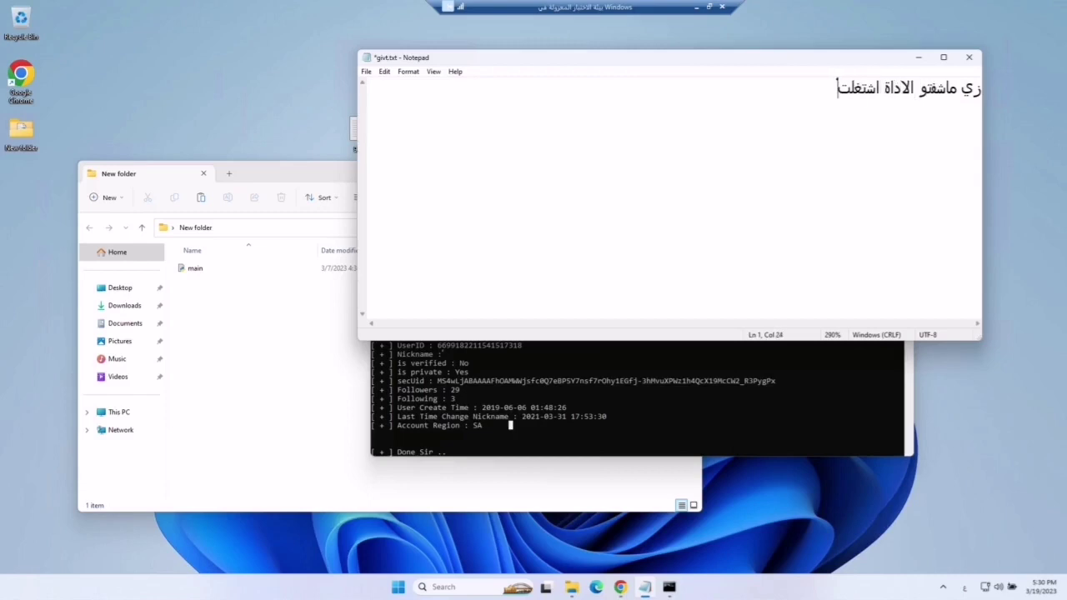
pyautogui.write(' ):لت :(')
# - Add the contact lines "Telegram :givtt" and "instagram we62" below the first sentence, leaving one blank line between
pyautogui.press('Return')
pyautogui.press('Return')
pyautogui.hotkey('alt', 'shift')
pyautogui.write('Telegram :L')
pyautogui.press('BackSpace')
pyautogui.write('givtt')
pyautogui.press('Return')
pyautogui.write('instagram we62')
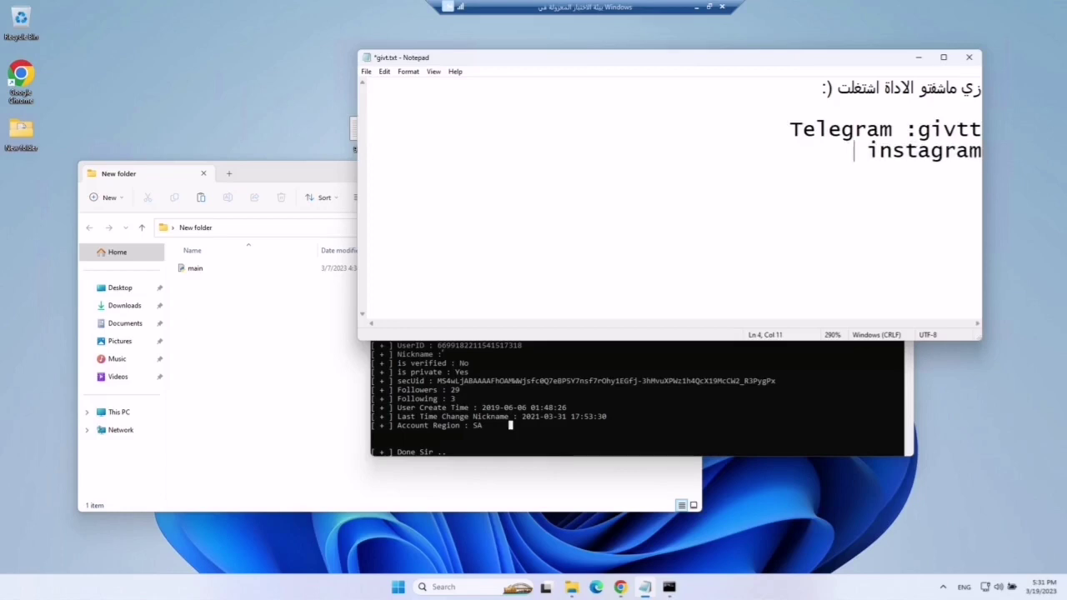
# - Write the closing line "شكرا للمشاهدة 3>" three lines below the Instagram line
pyautogui.press('Return')
pyautogui.press('Return')
pyautogui.press('Return')
pyautogui.hotkey('alt', 'shift')
pyautogui.write('ش')
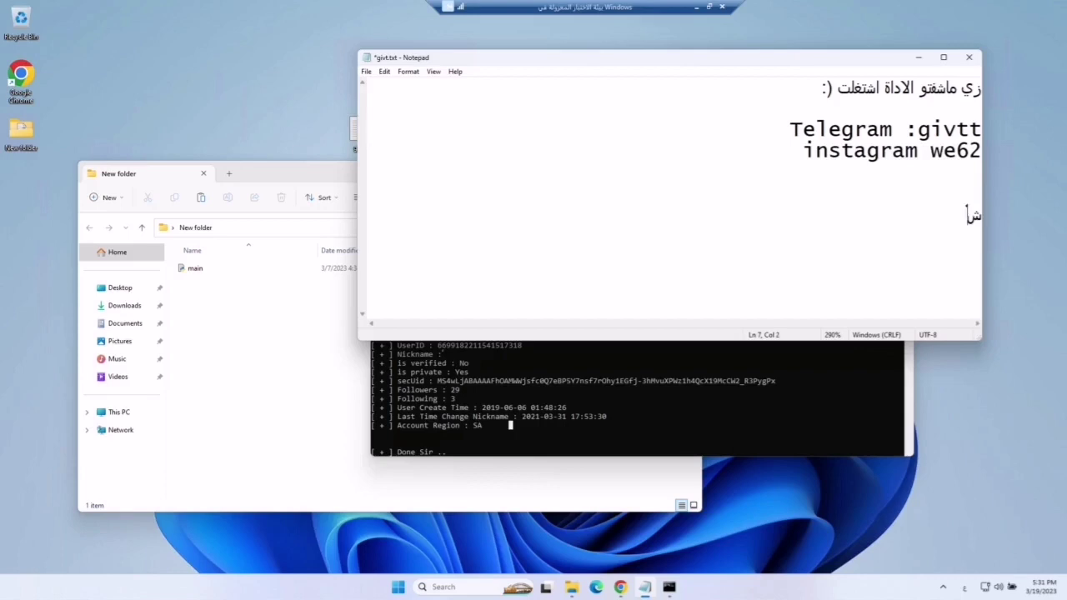
pyautogui.write('كرا للمشاهدة 3>')
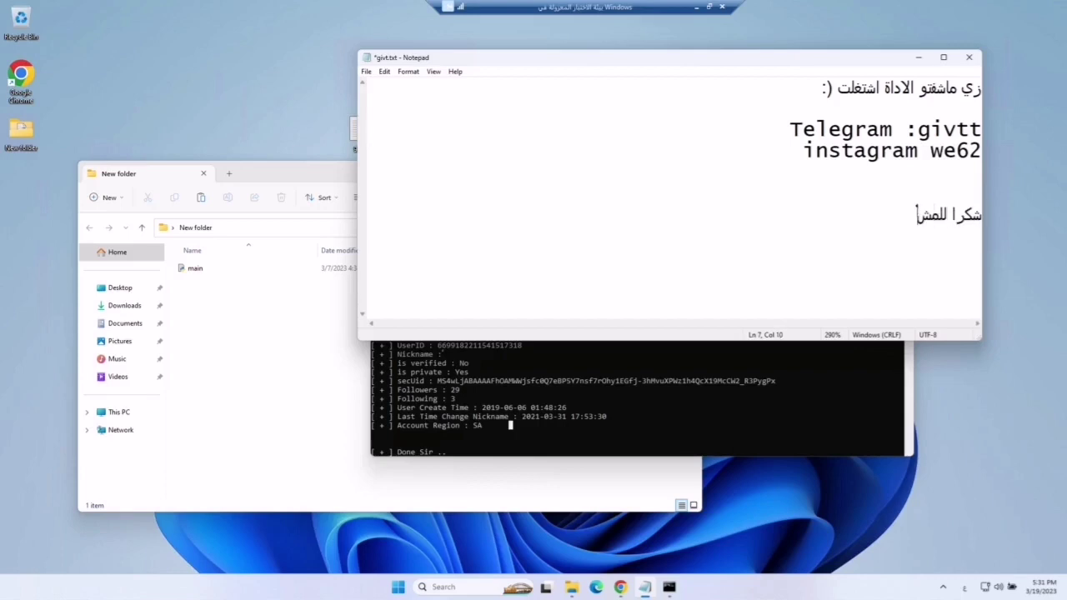